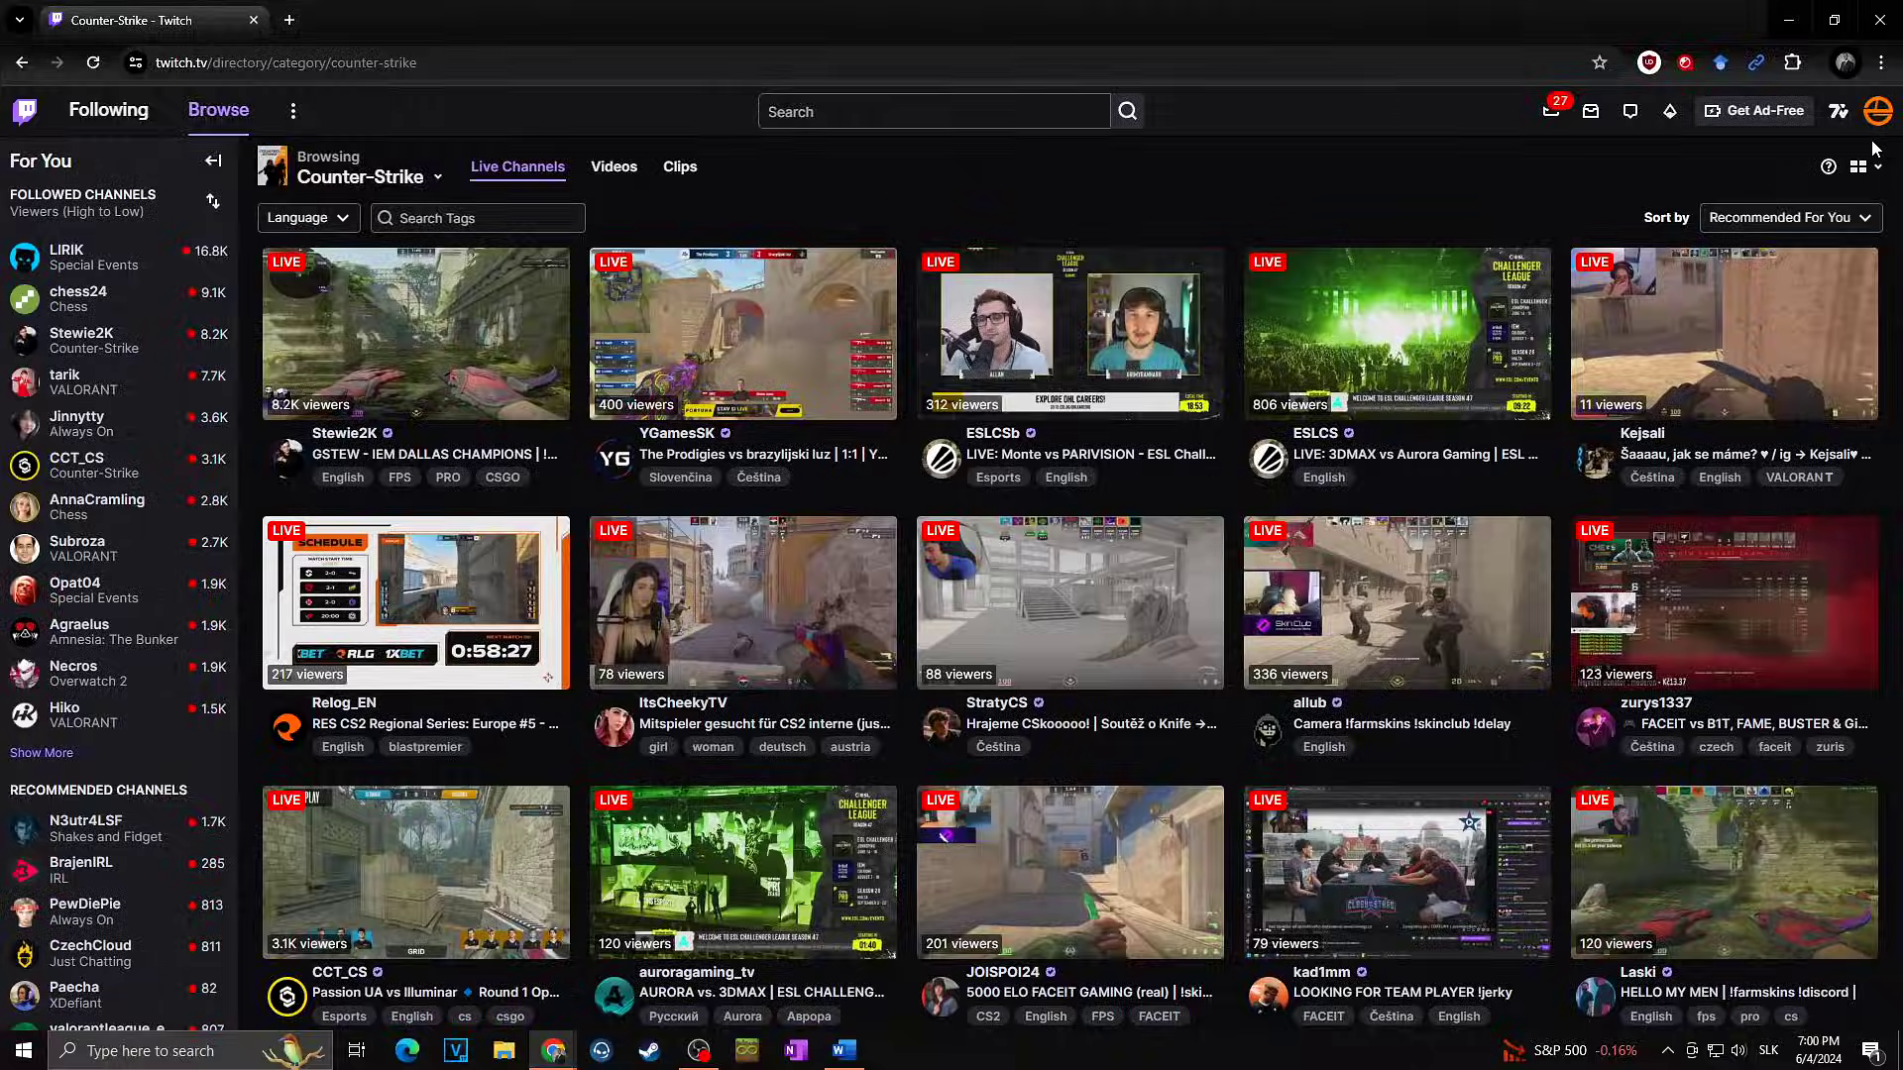
- Open the account menu from the profile avatar on the Counter-Strike browse page
left_click(1875, 117)
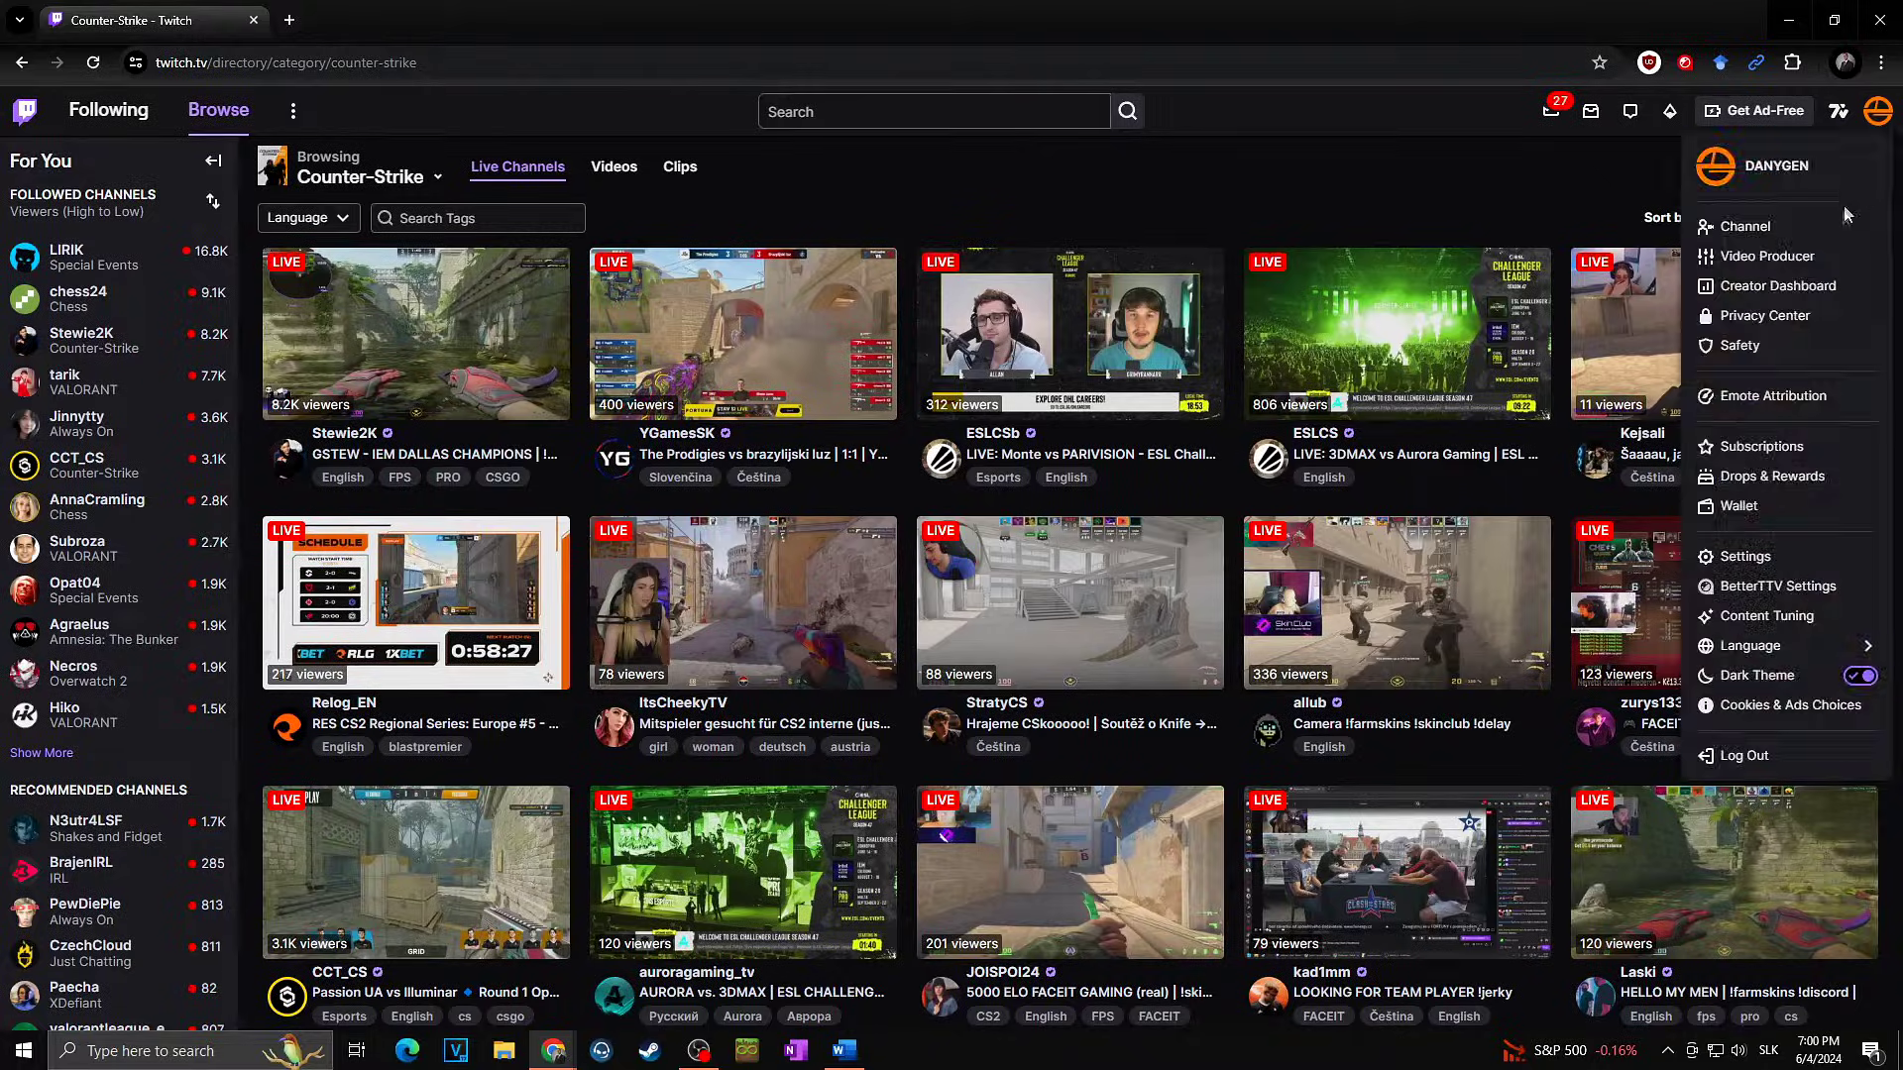
- Go to Viewer Rewards > Channel Points > Manage Rewards & Challenges and add a custom reward
left_click(1821, 294)
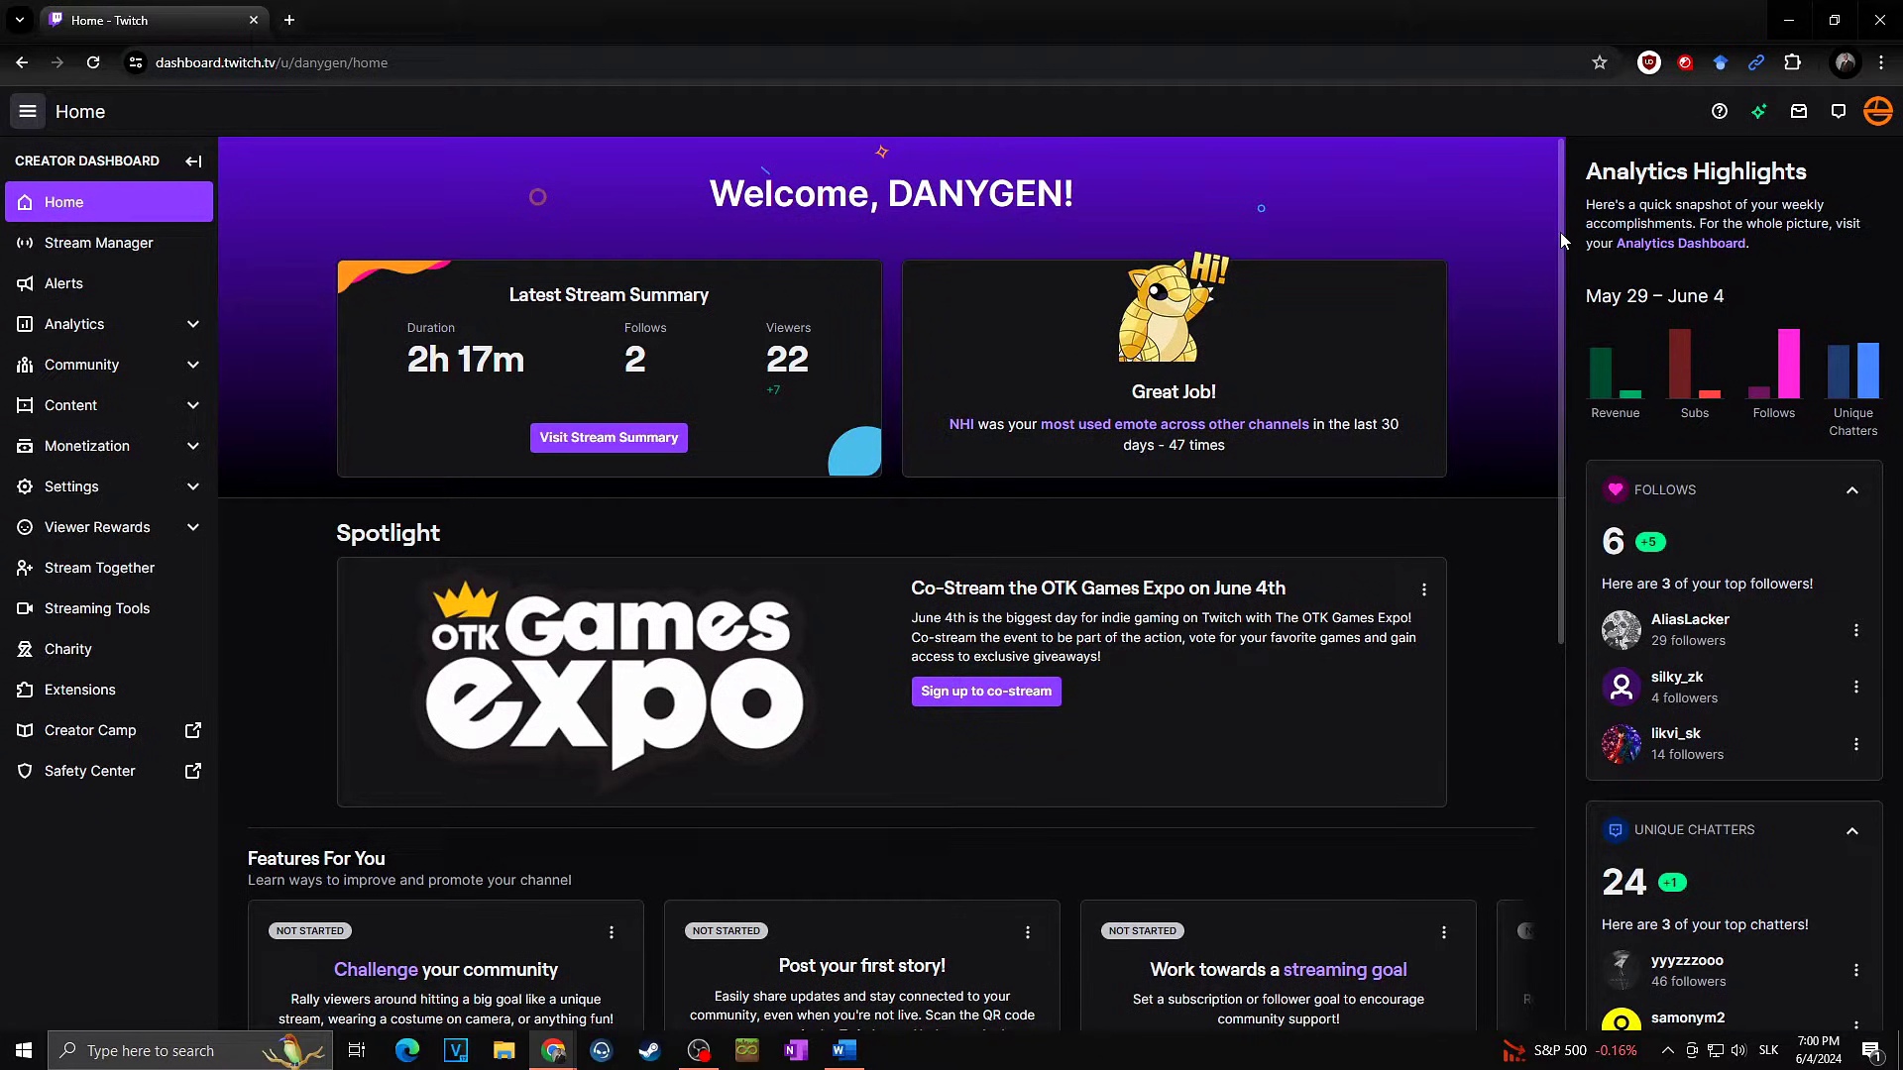
left_click(142, 536)
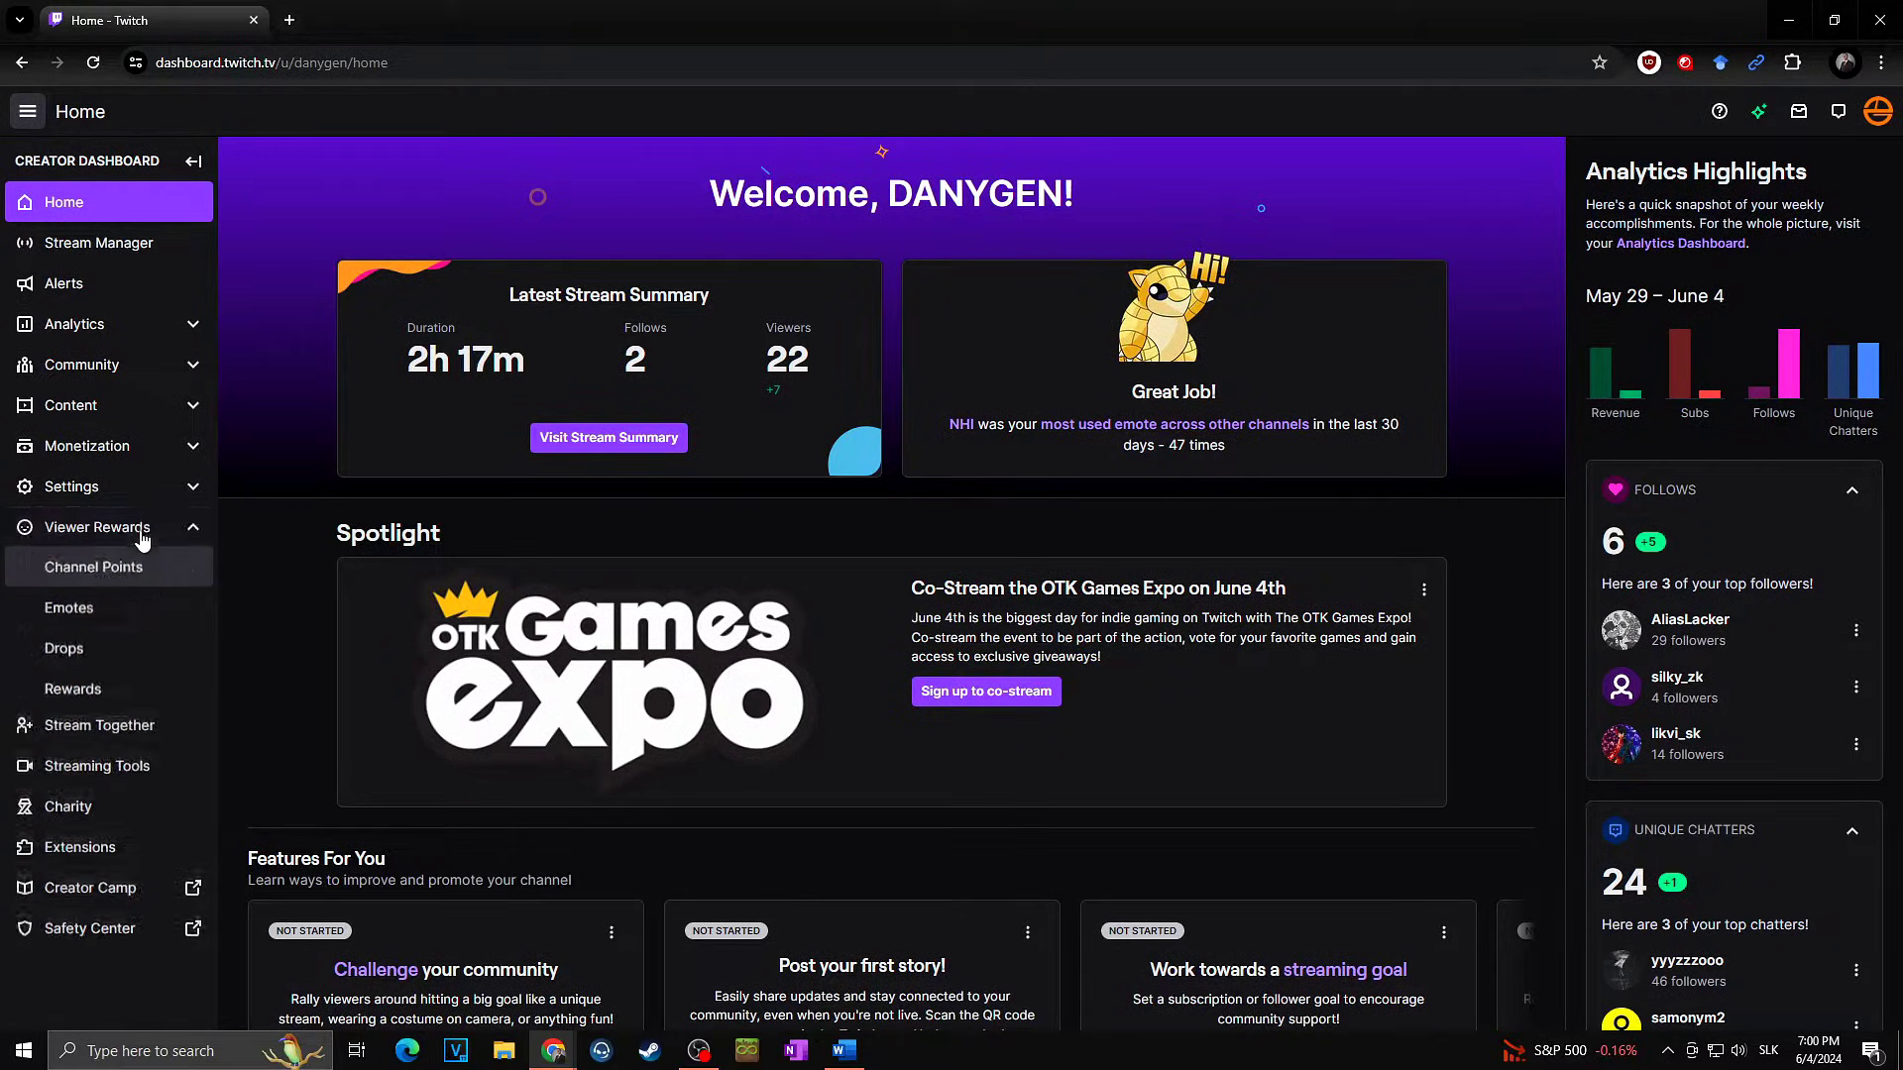
left_click(144, 576)
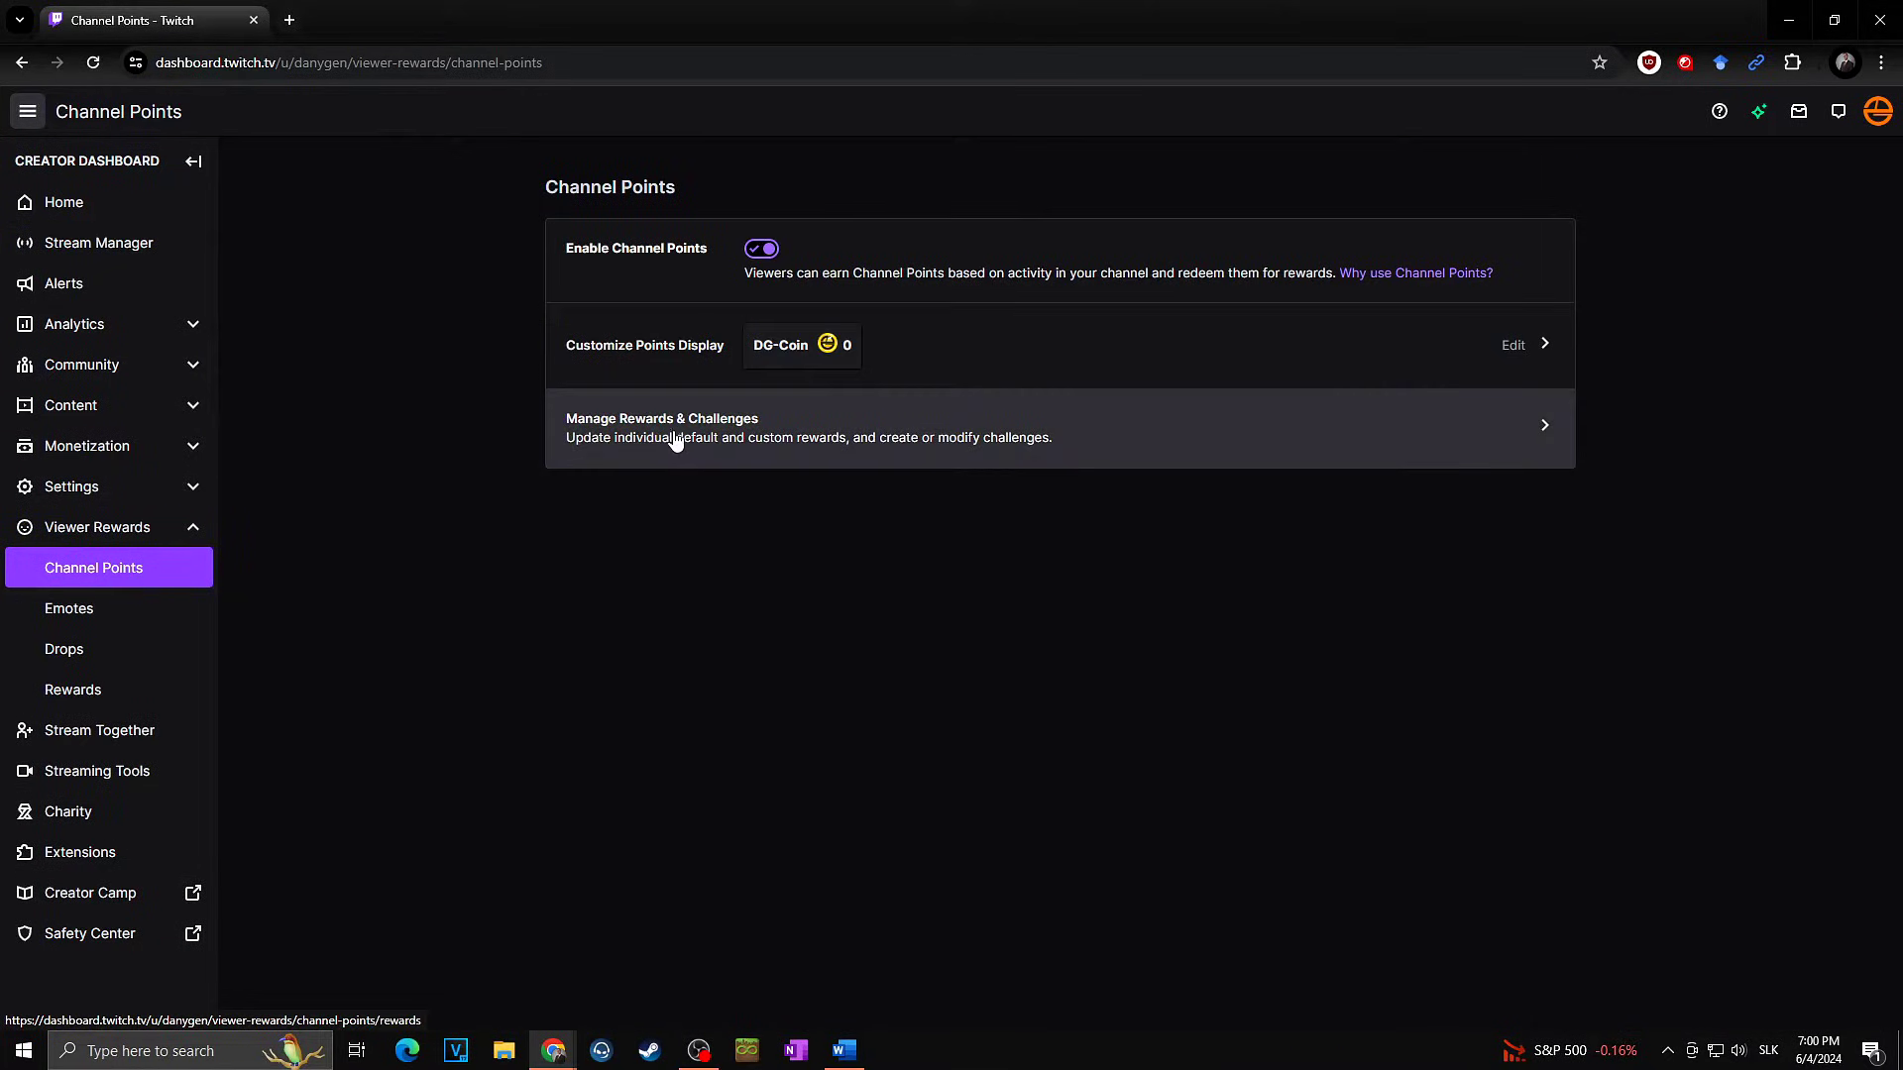
left_click(719, 430)
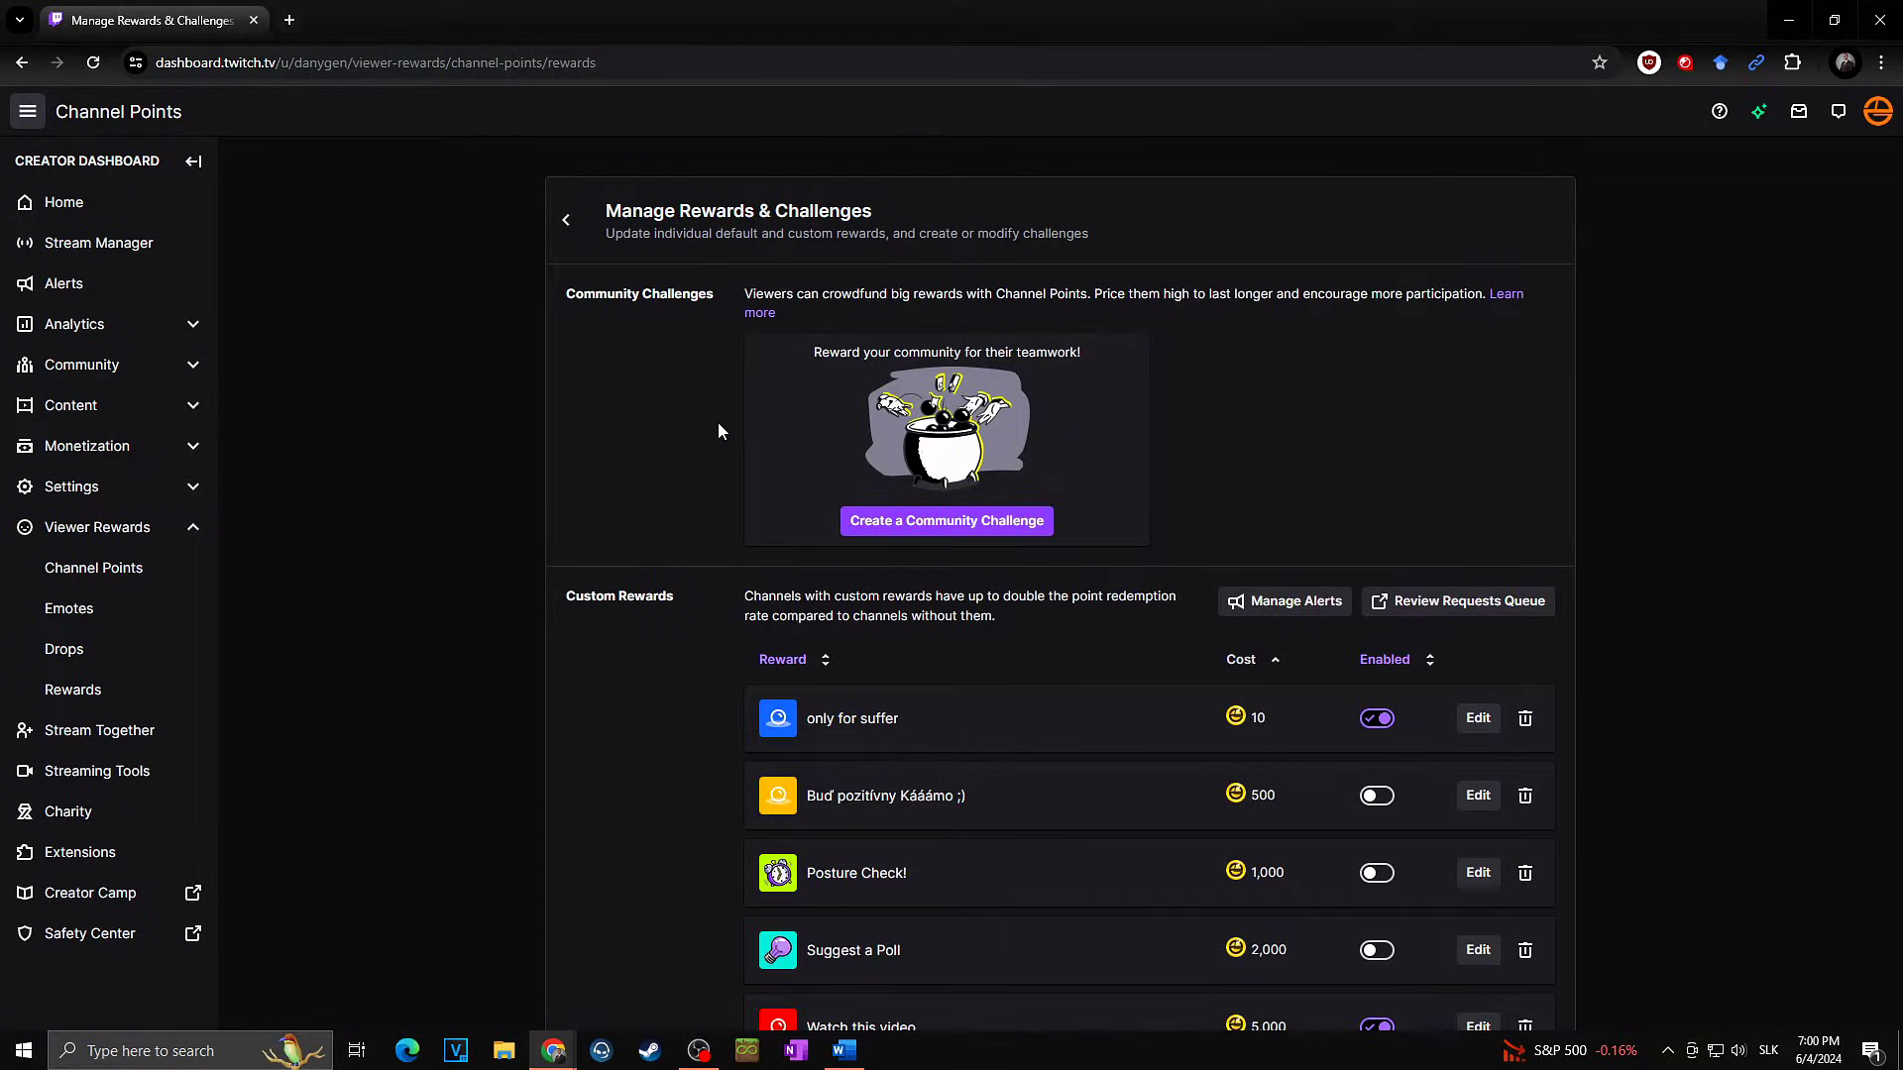
scroll(1021, 544, "down", 10)
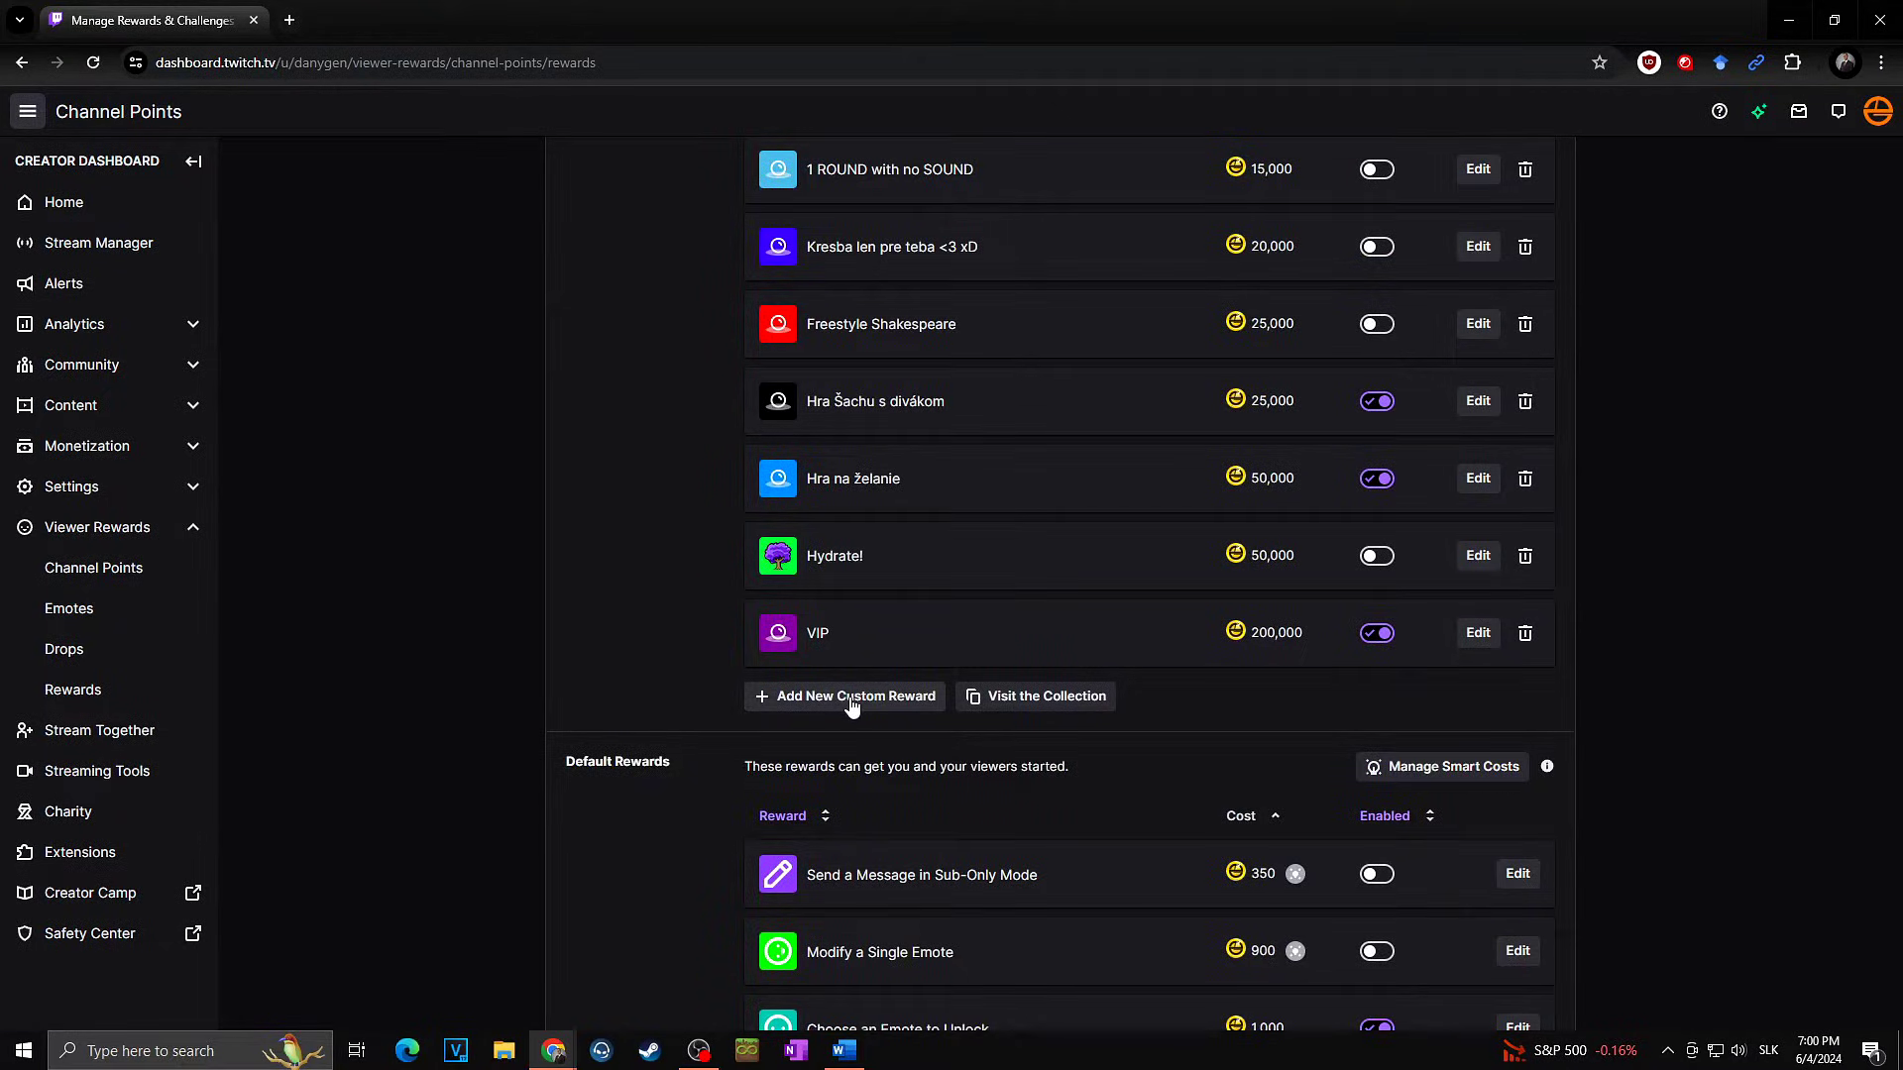
left_click(858, 701)
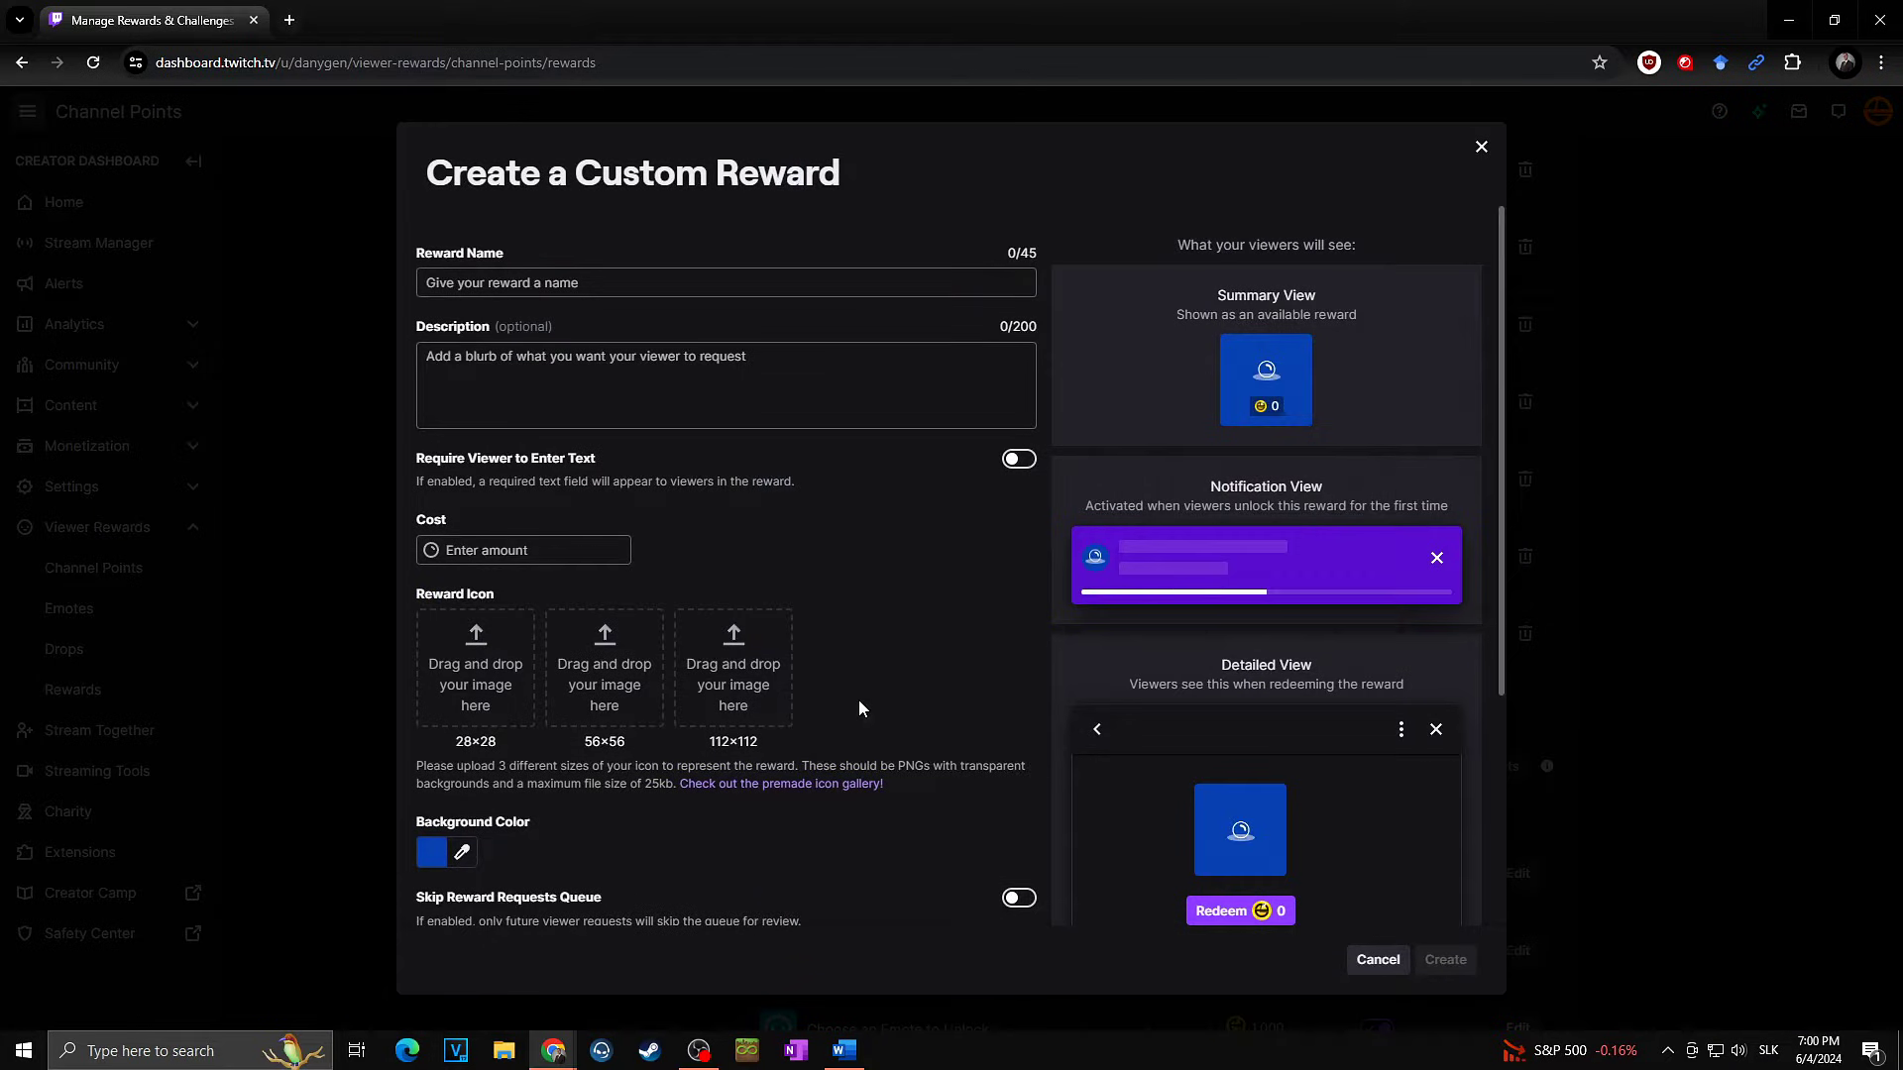
- Enter name 'Hello There', description 'Hello There from Star Wars Sound Effect', and cost 500
left_click(562, 287)
type("He")
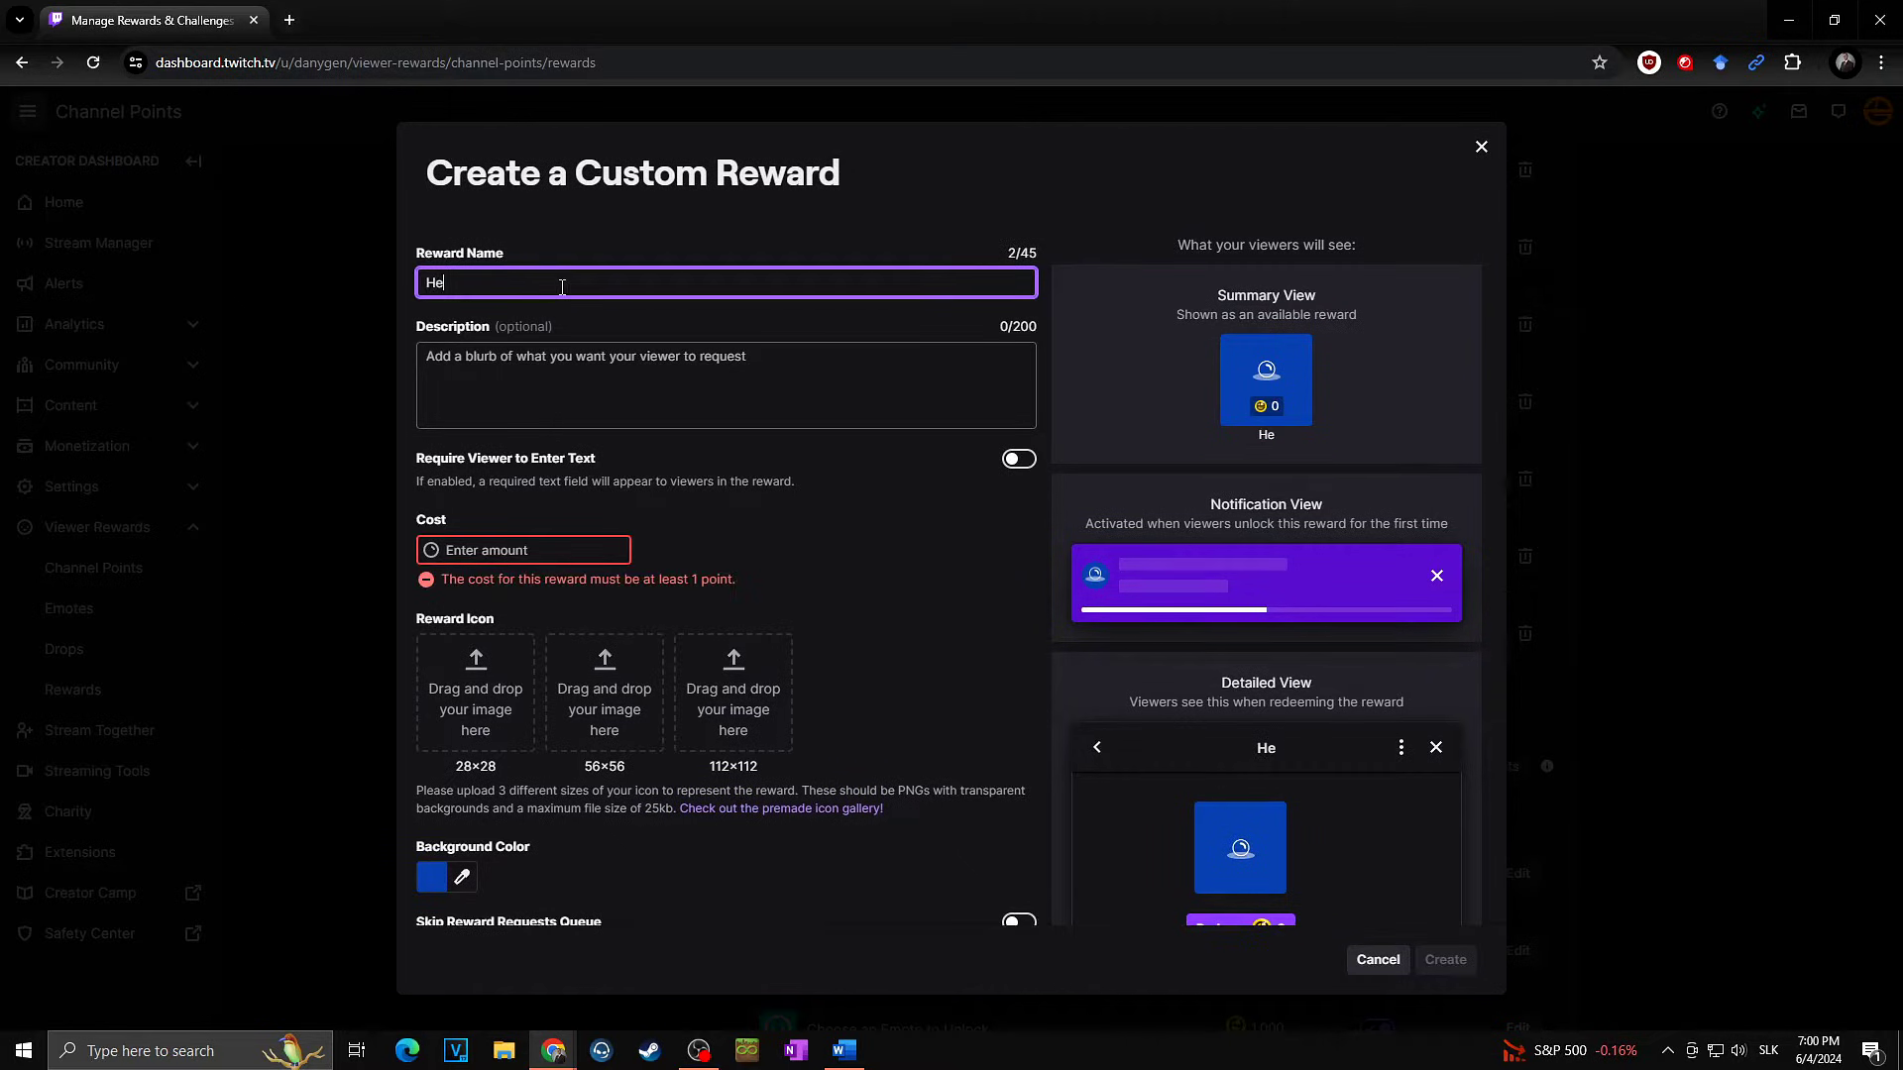
type("llo There")
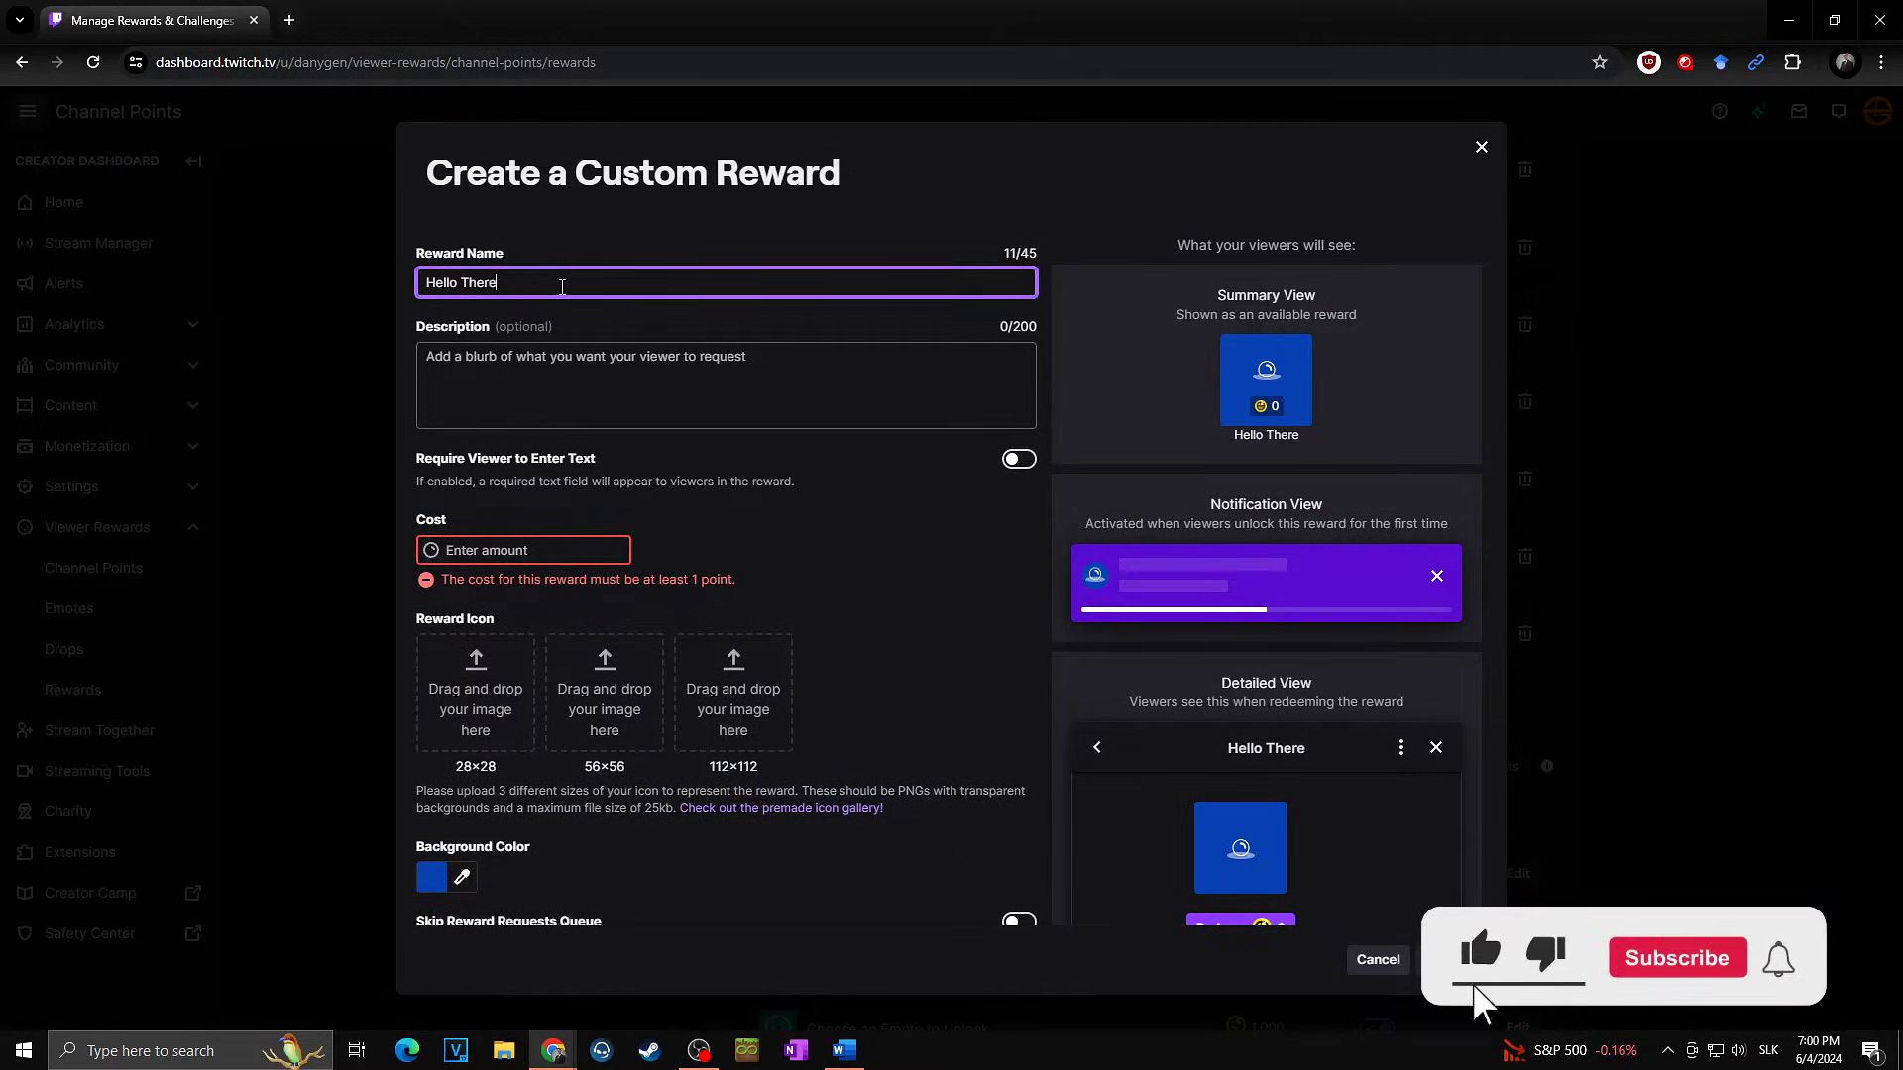
left_click(512, 359)
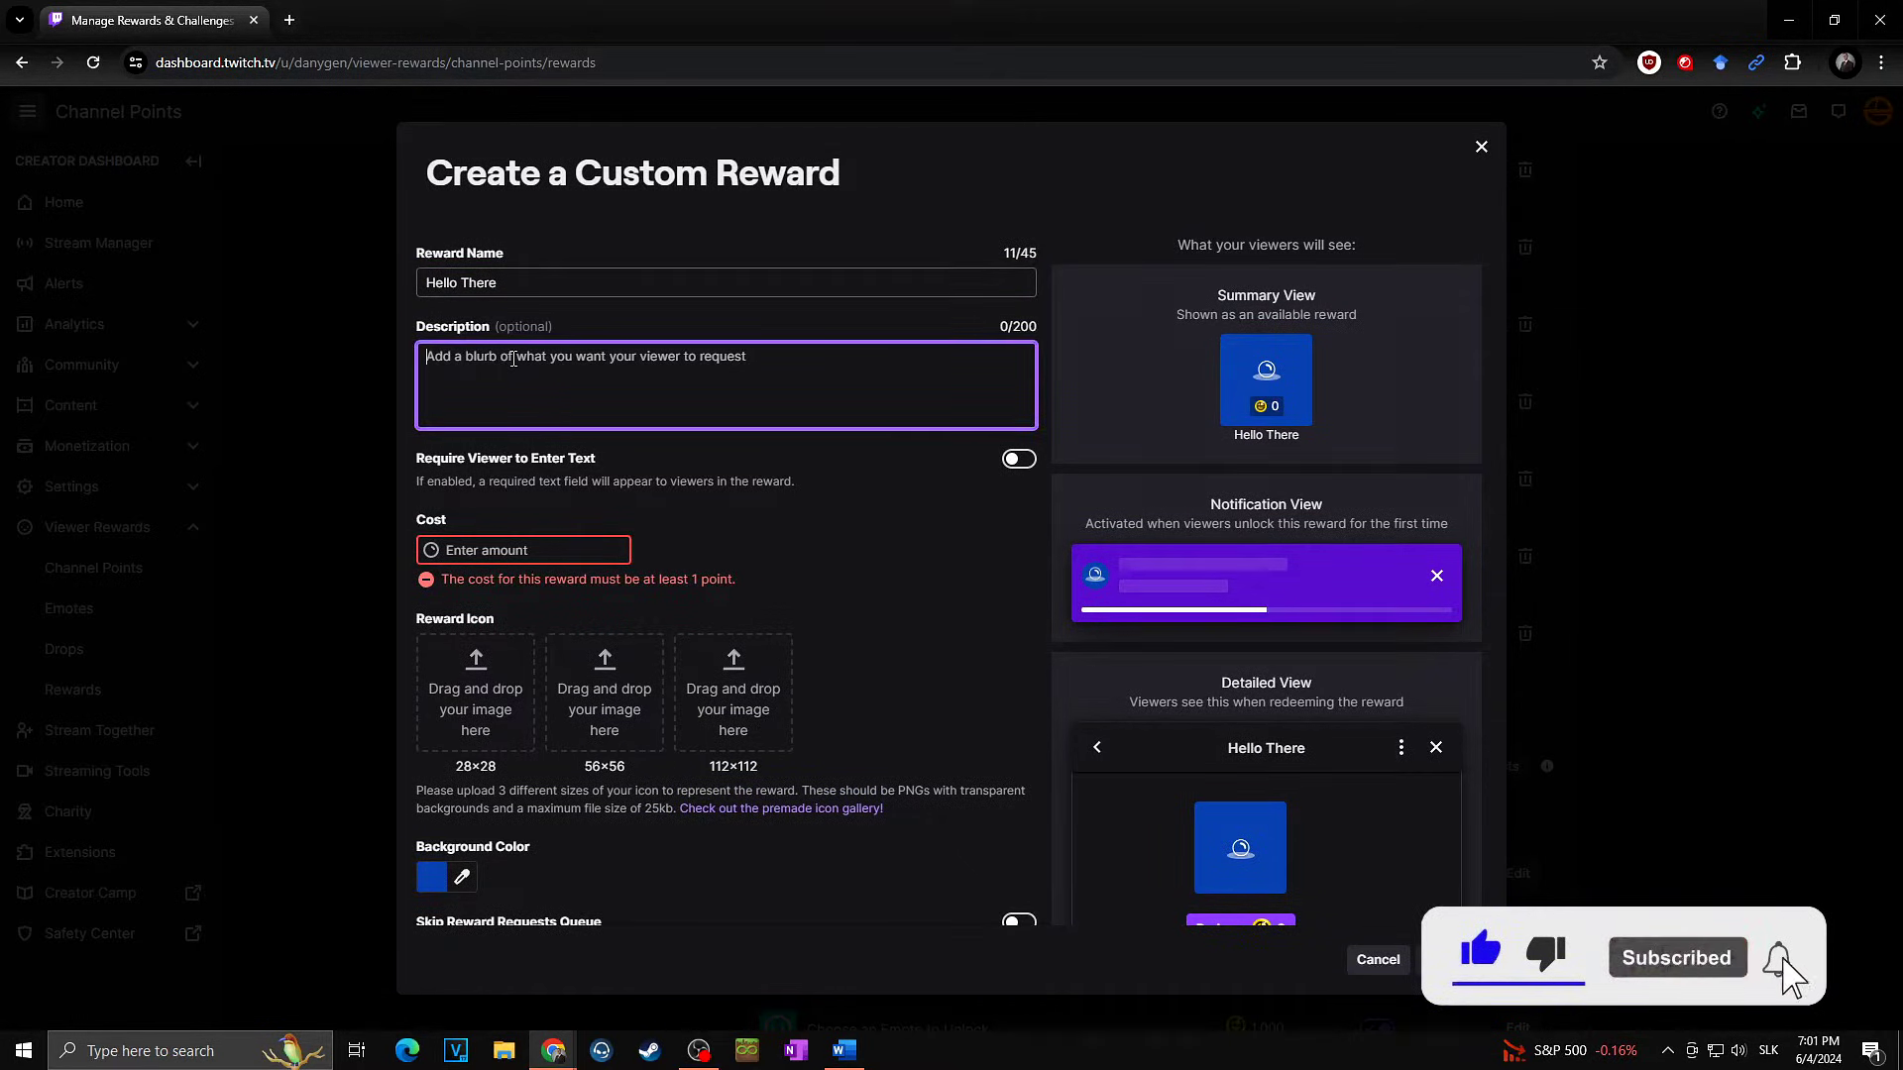
type("Hello There")
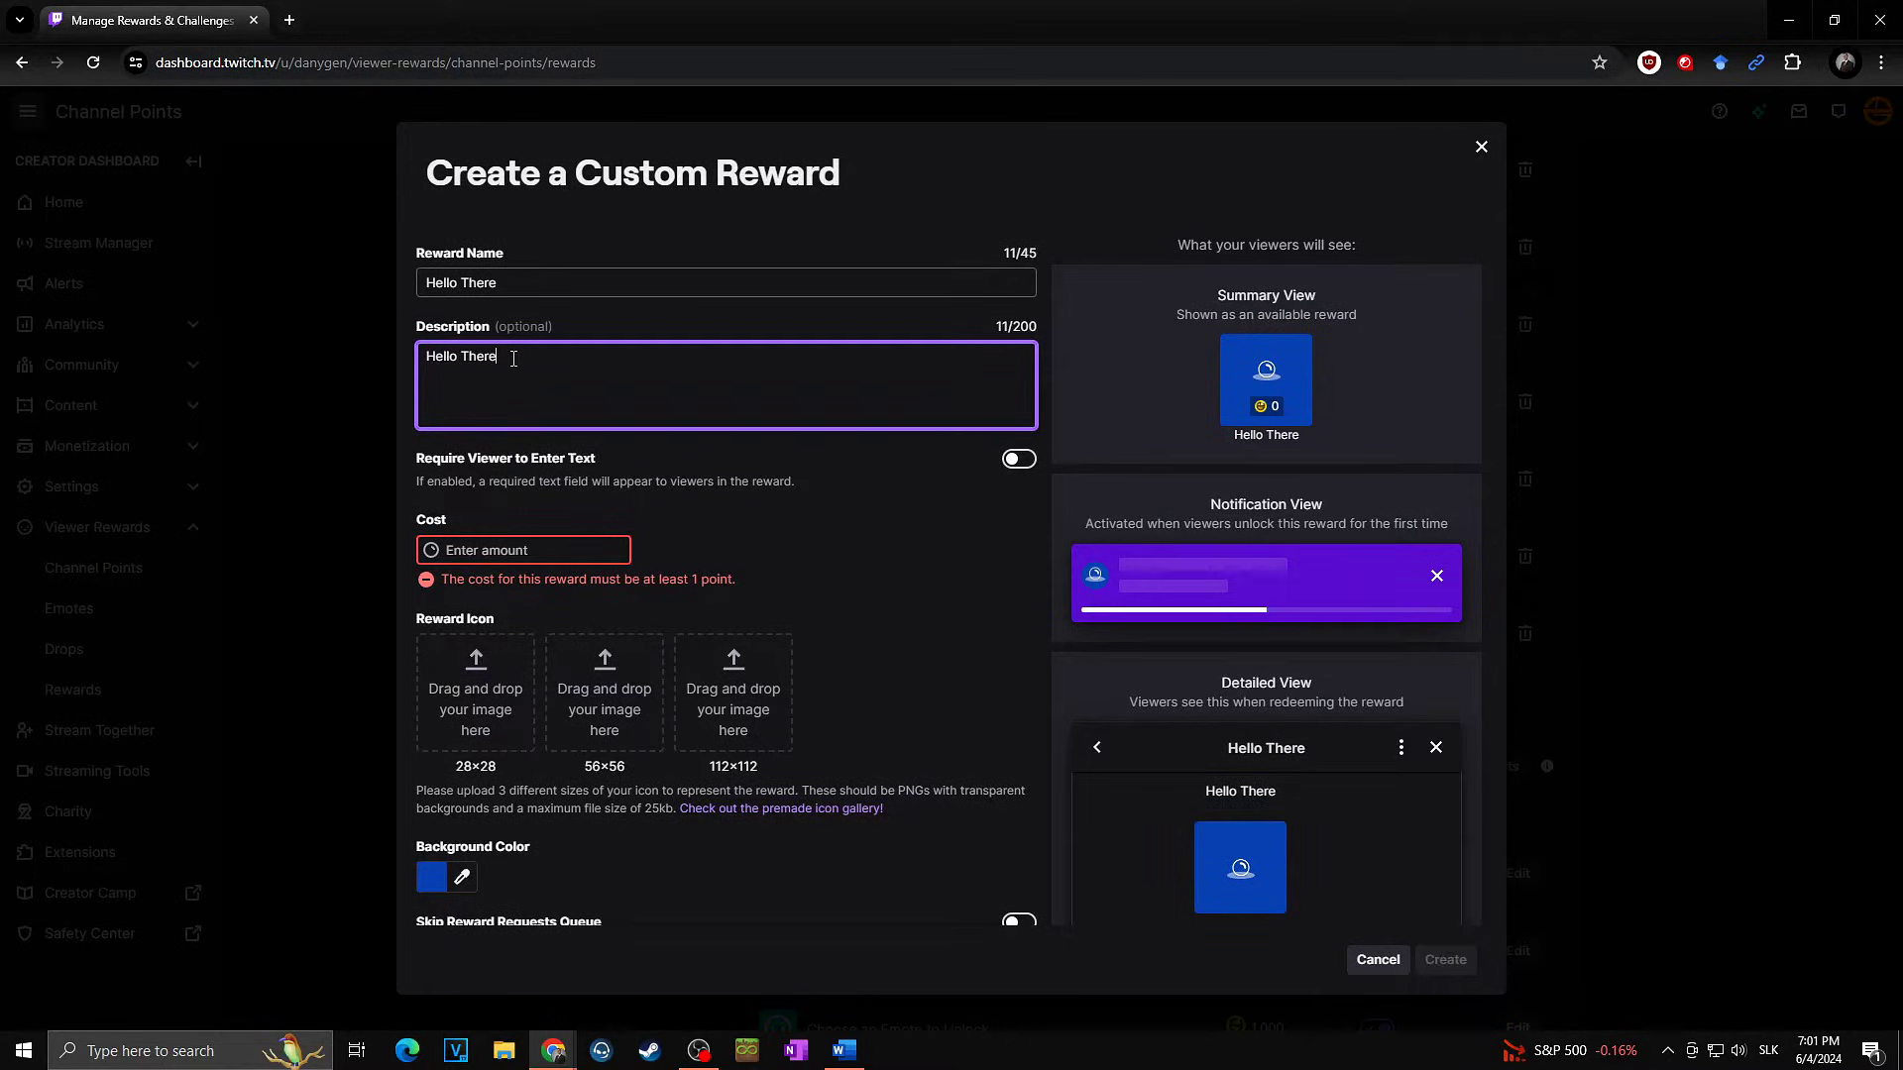
type(" from St")
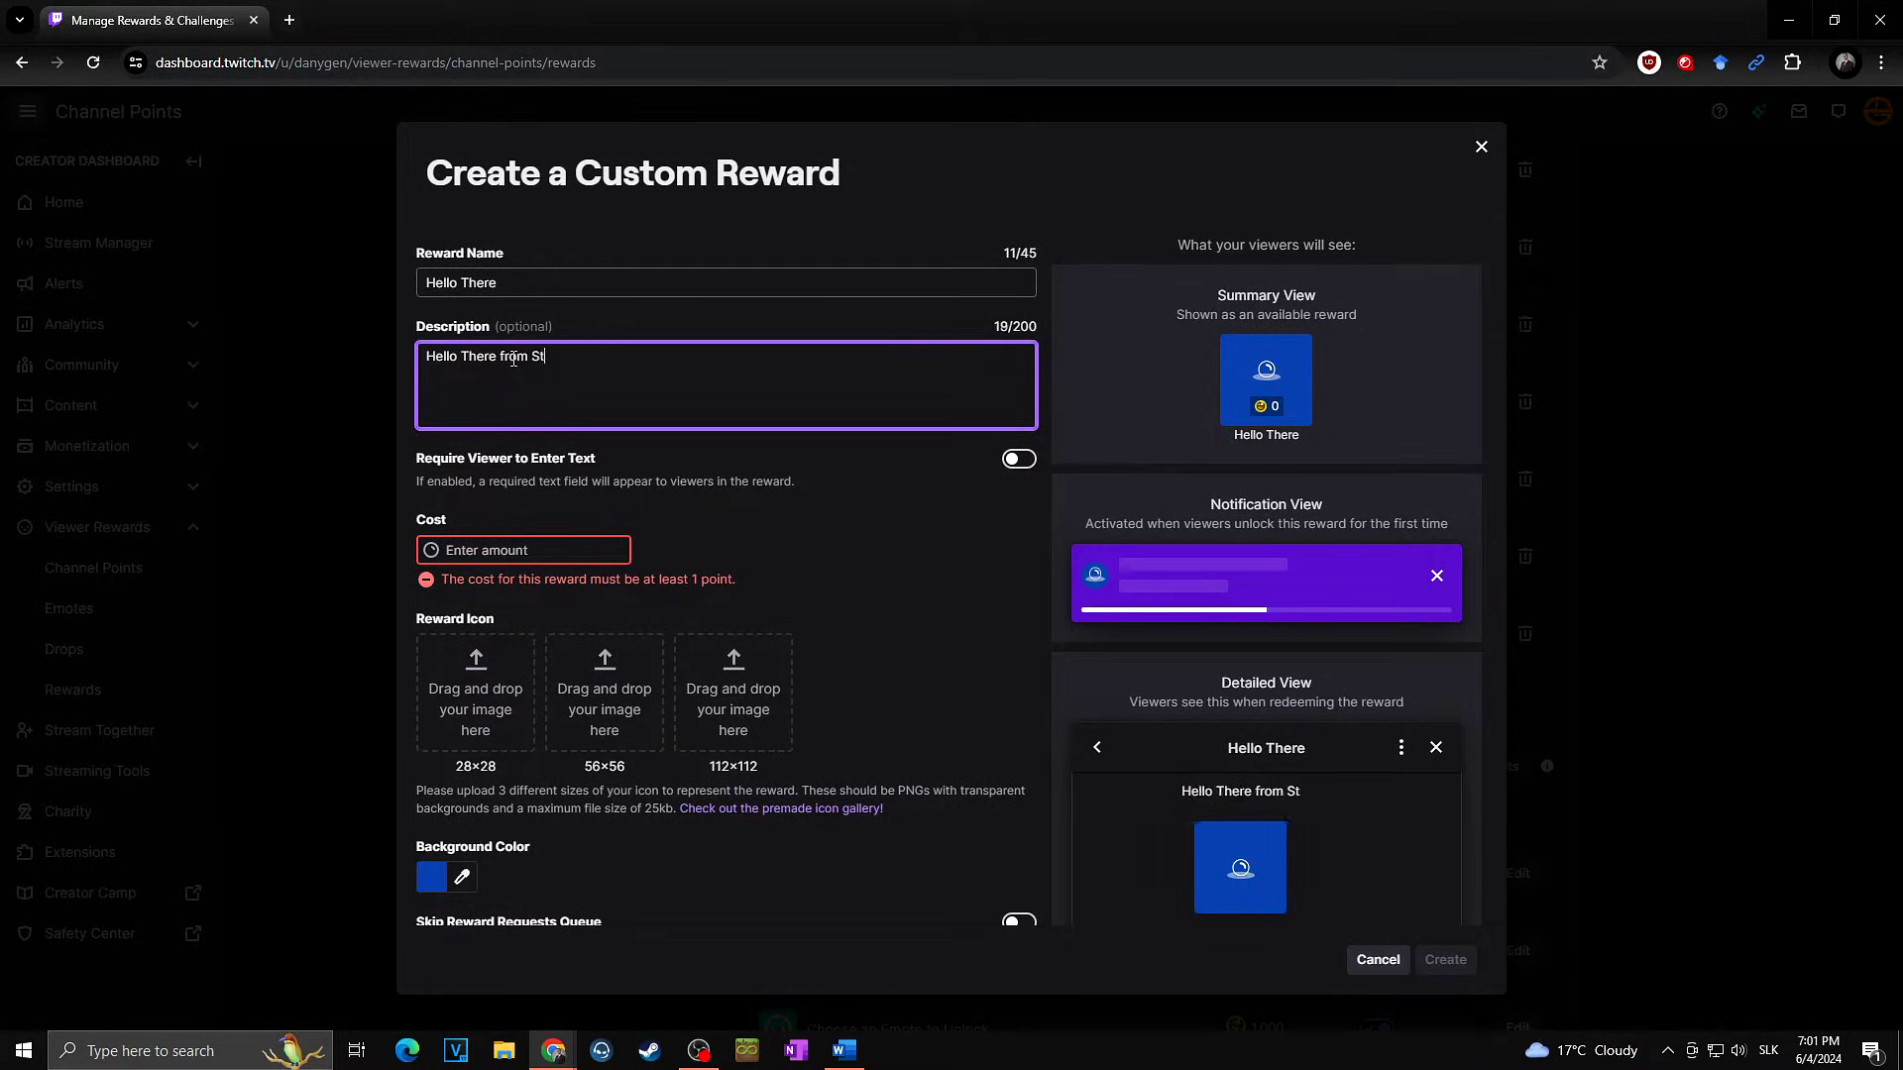
type("ar Wars S")
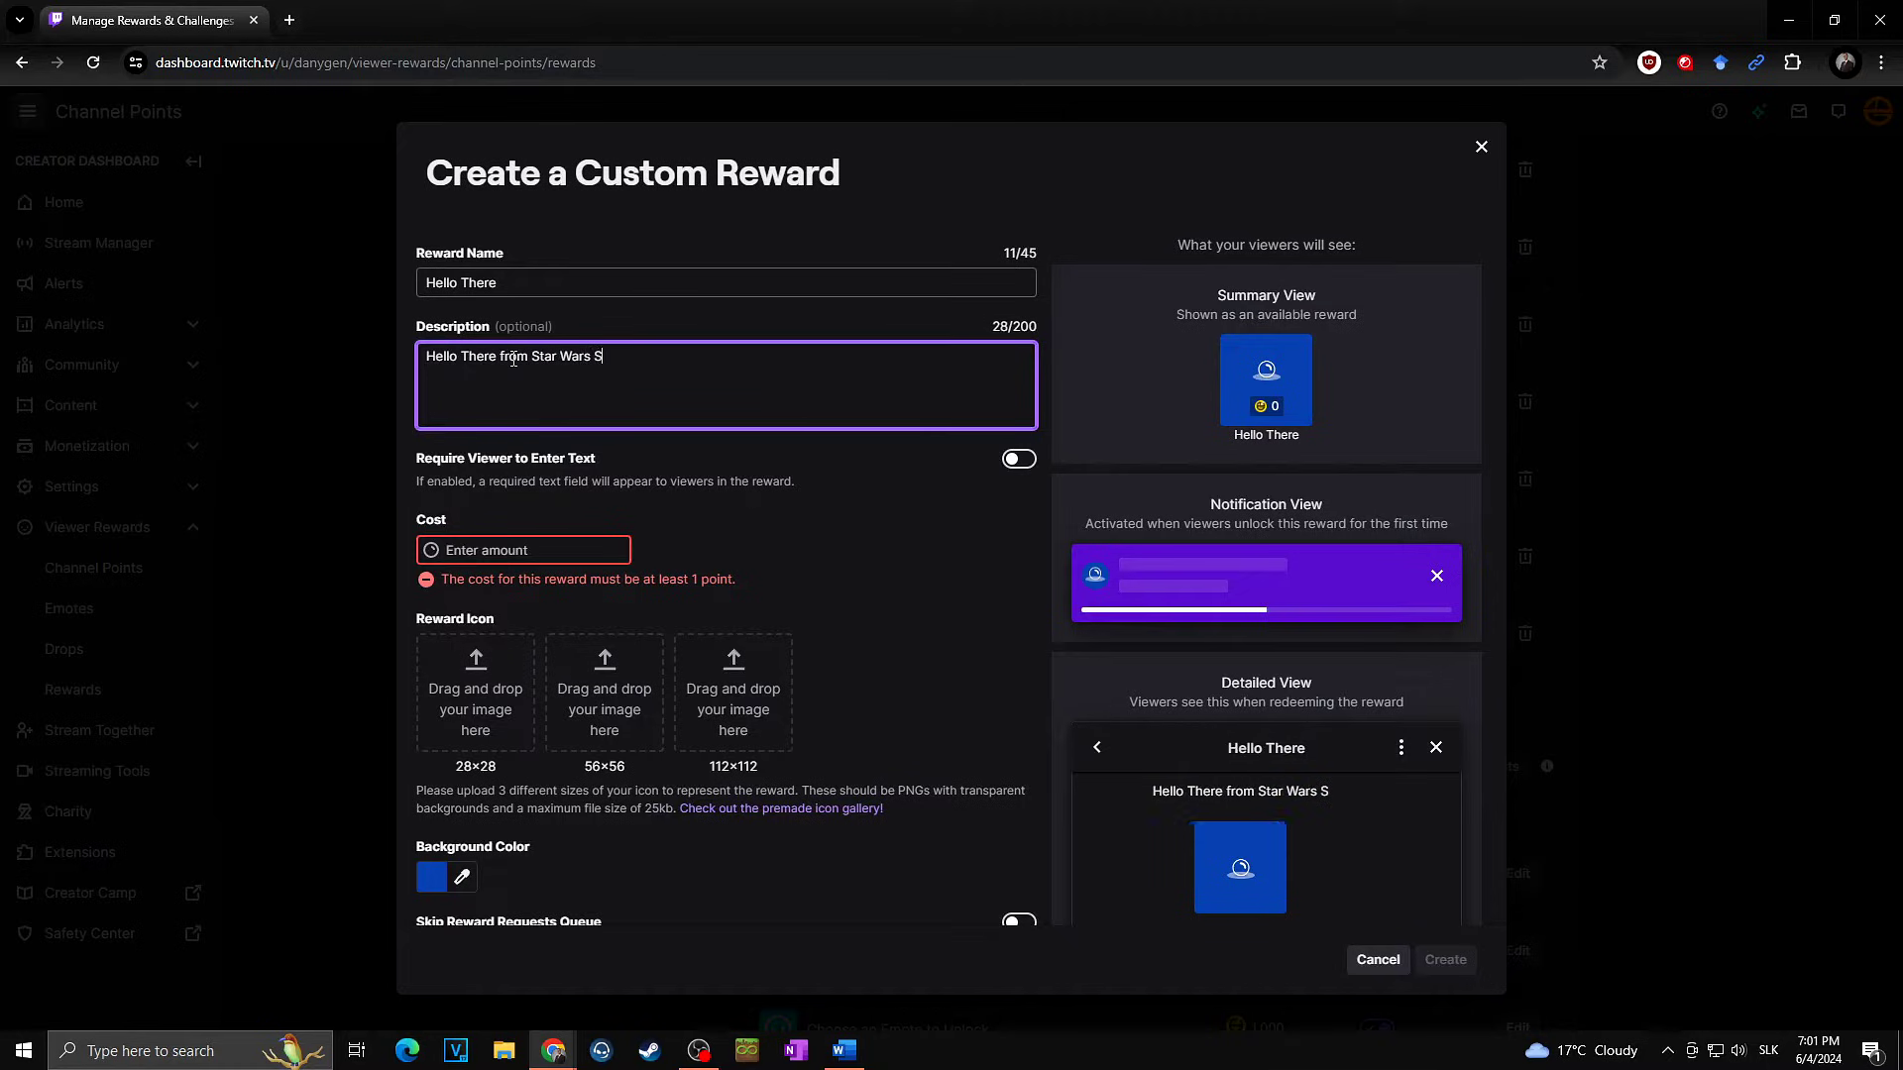
type("ound Effect")
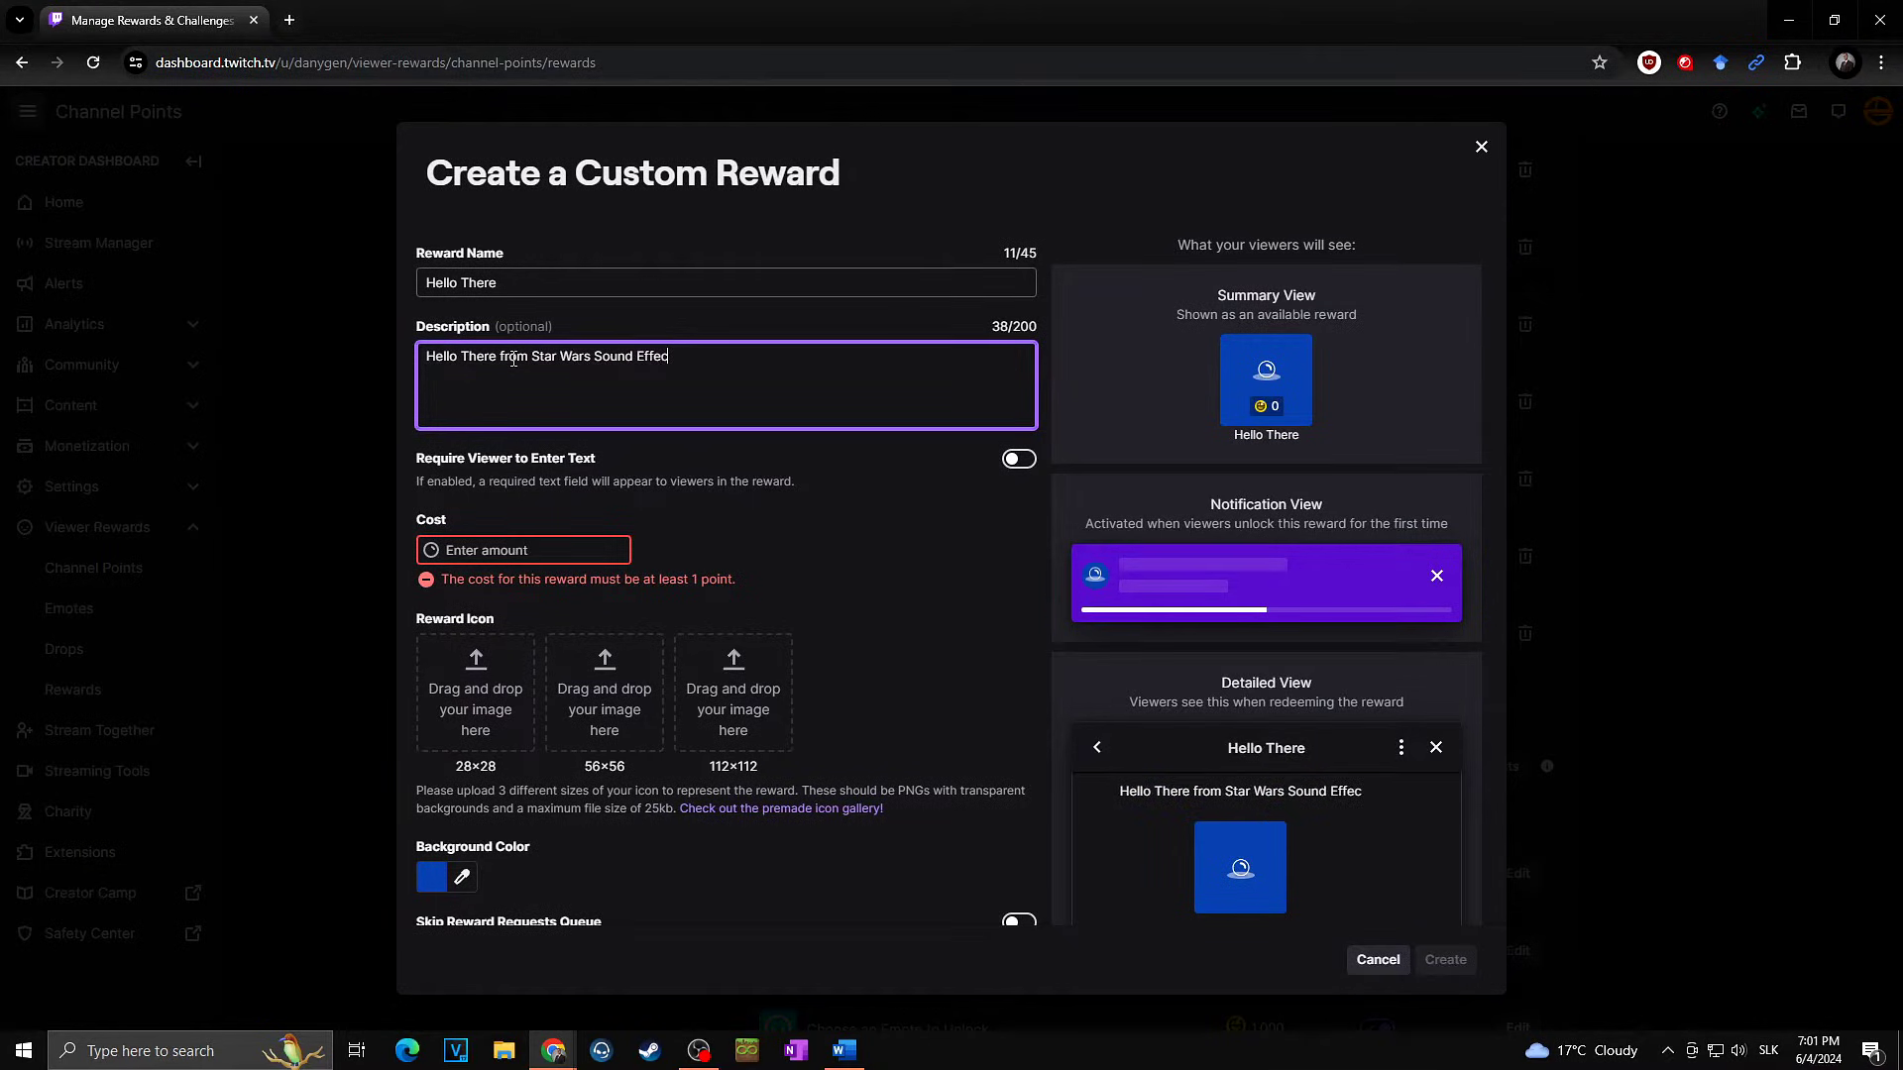
left_click(475, 548)
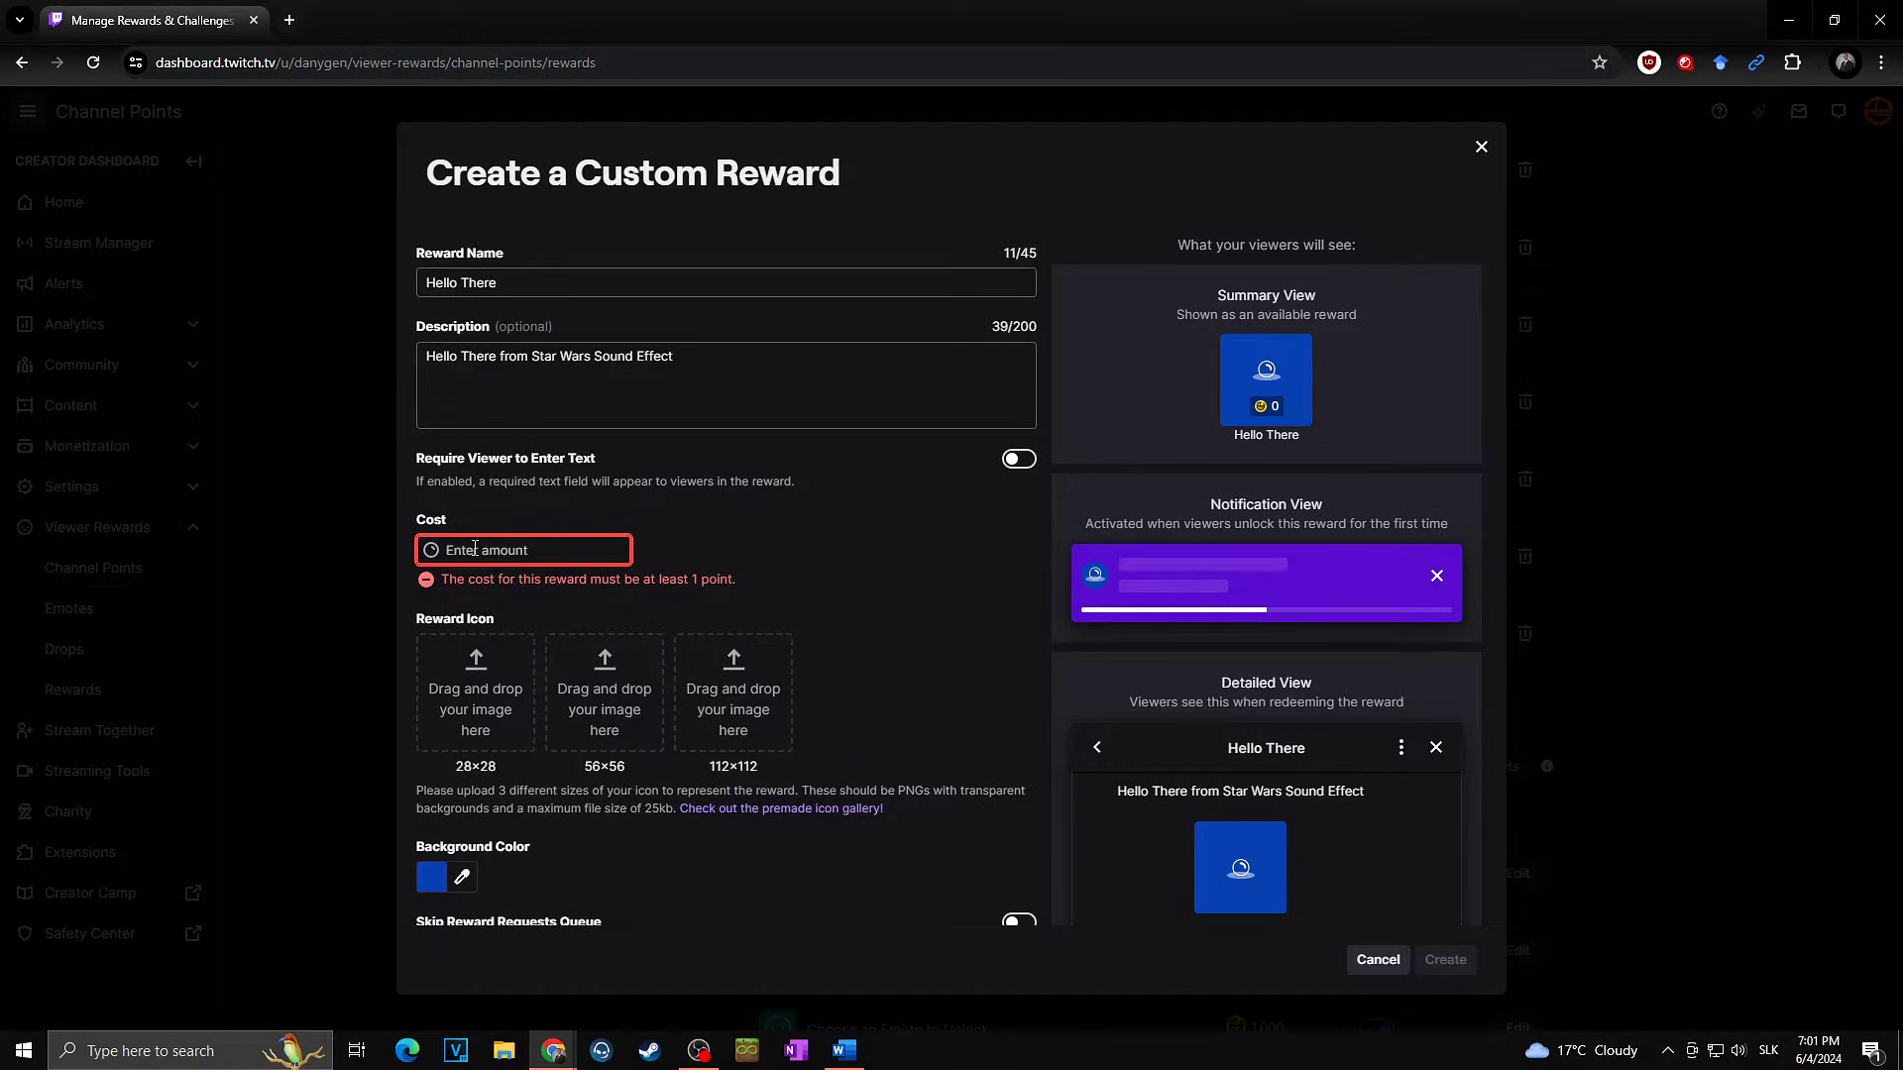
type("500")
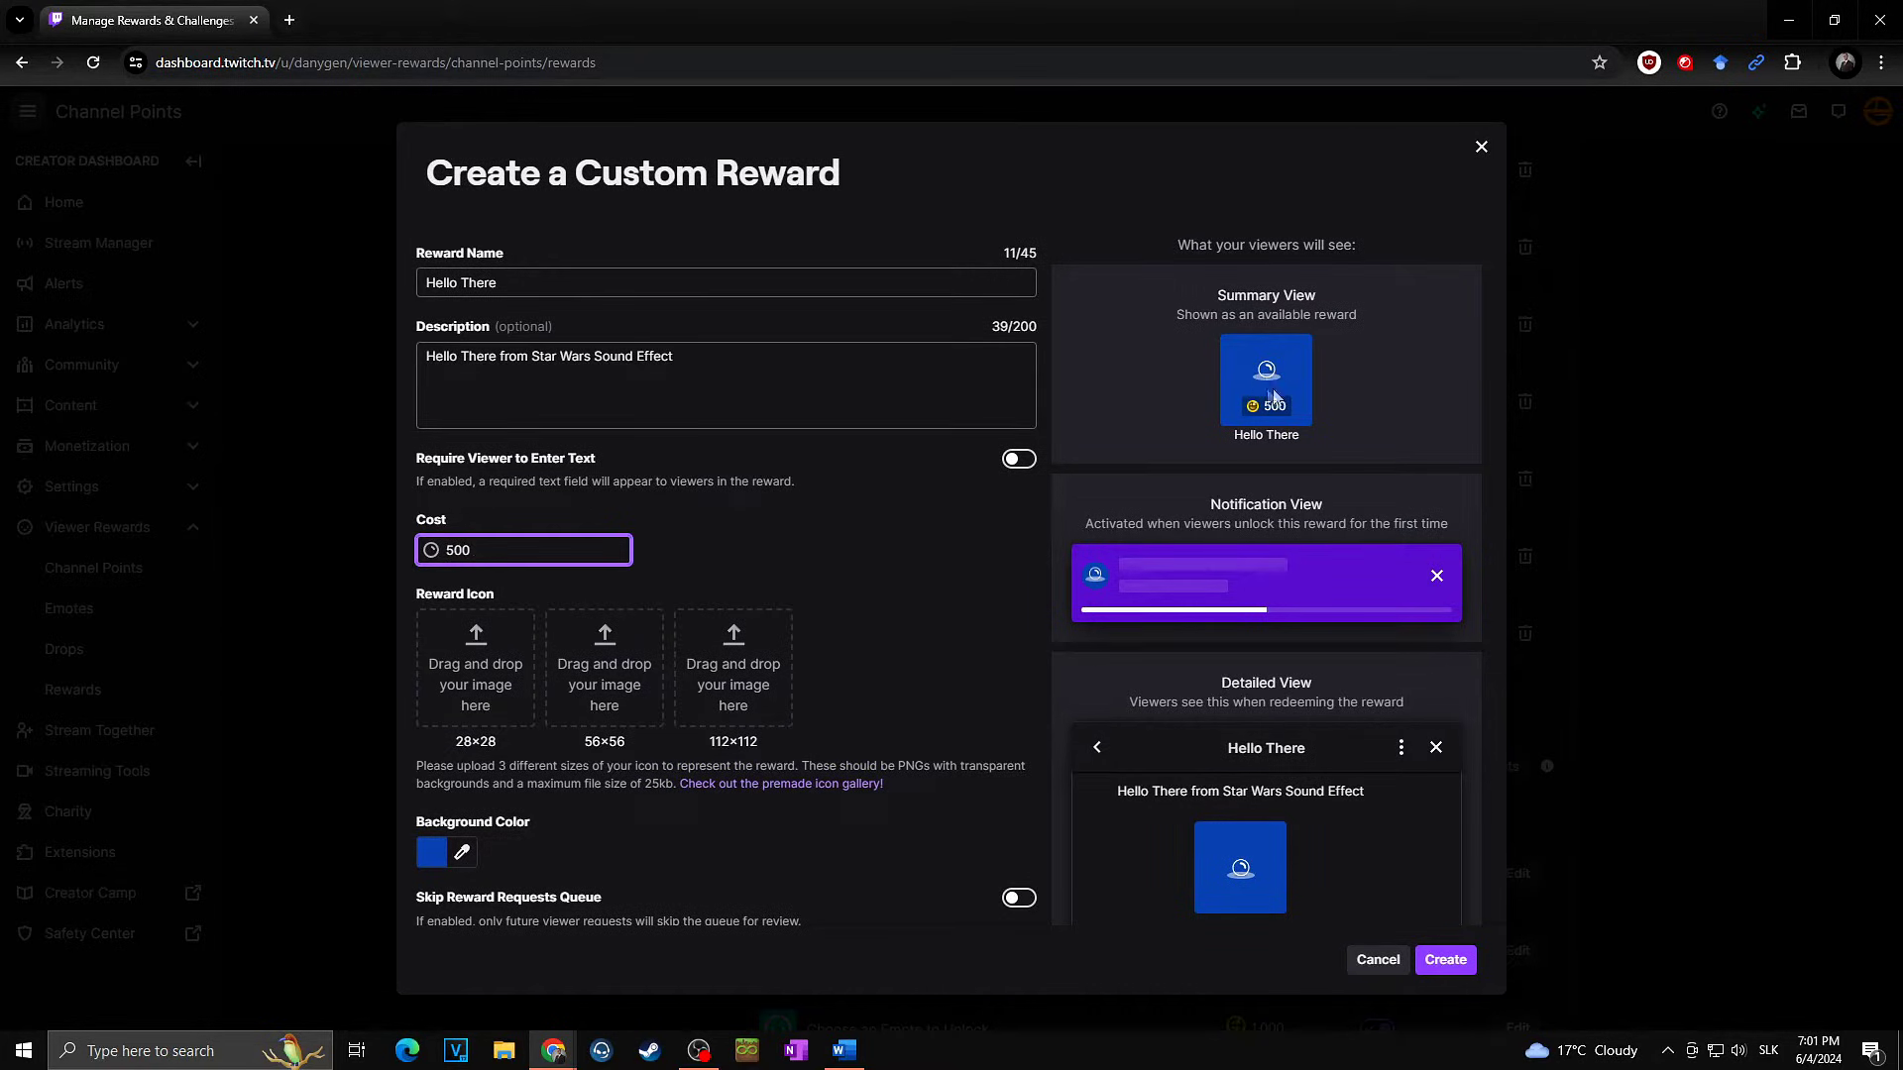
left_click(432, 853)
- Set the reward background colour to a fully saturated, bright green
left_click_drag(604, 869, 572, 872)
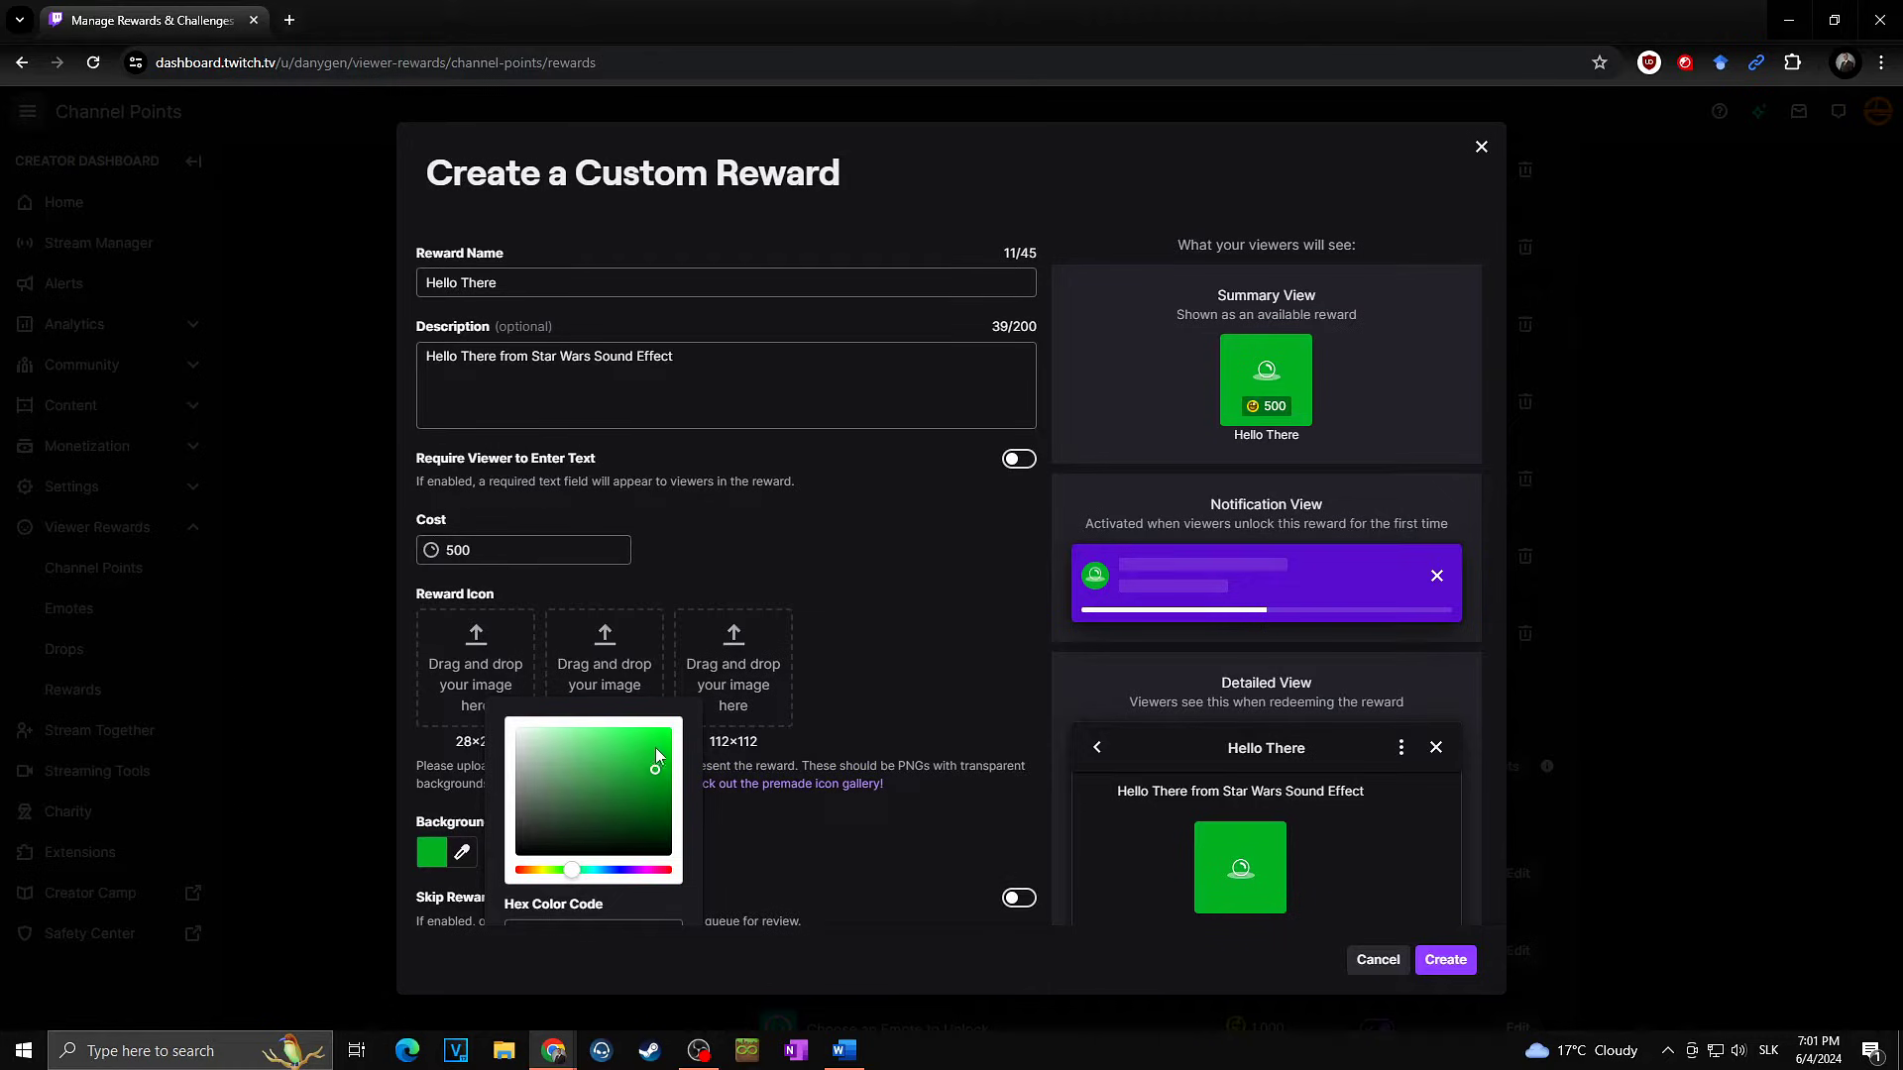
left_click_drag(656, 755, 686, 721)
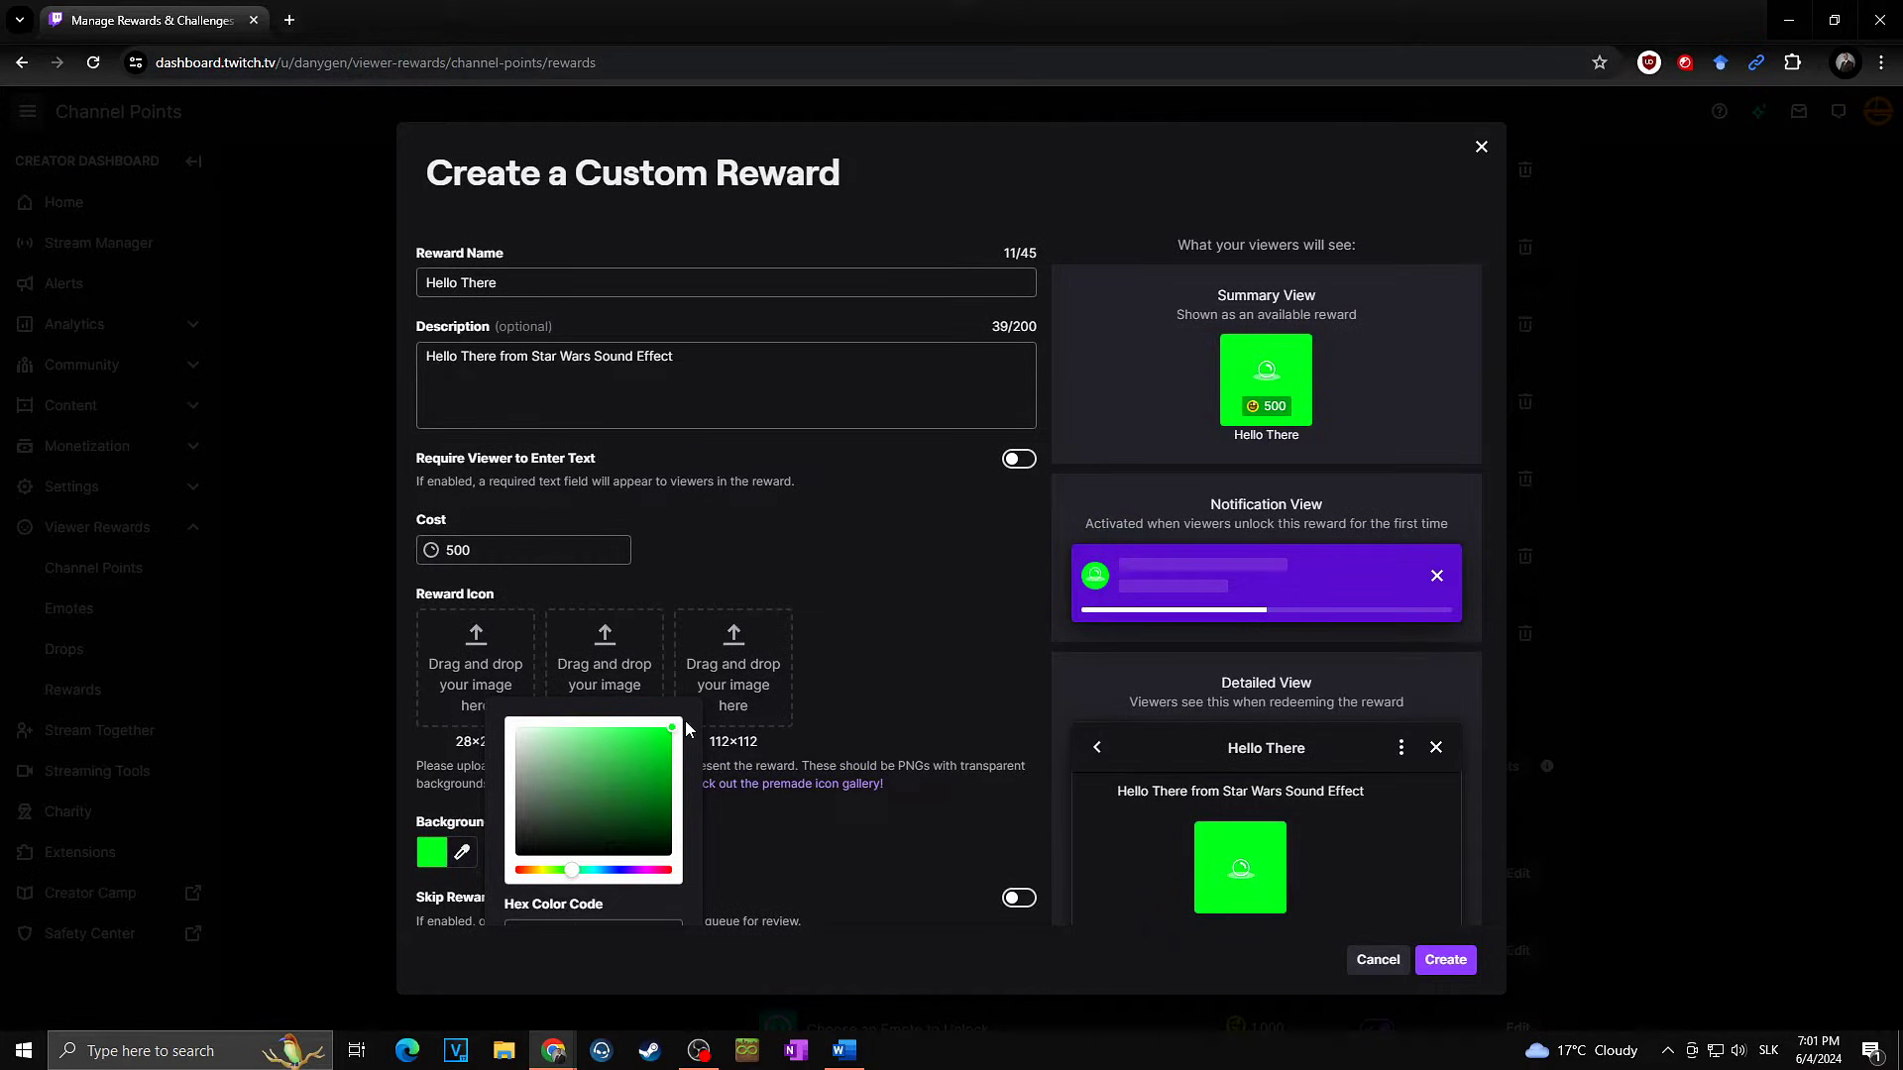
left_click(835, 818)
scroll(846, 835, "down", 1)
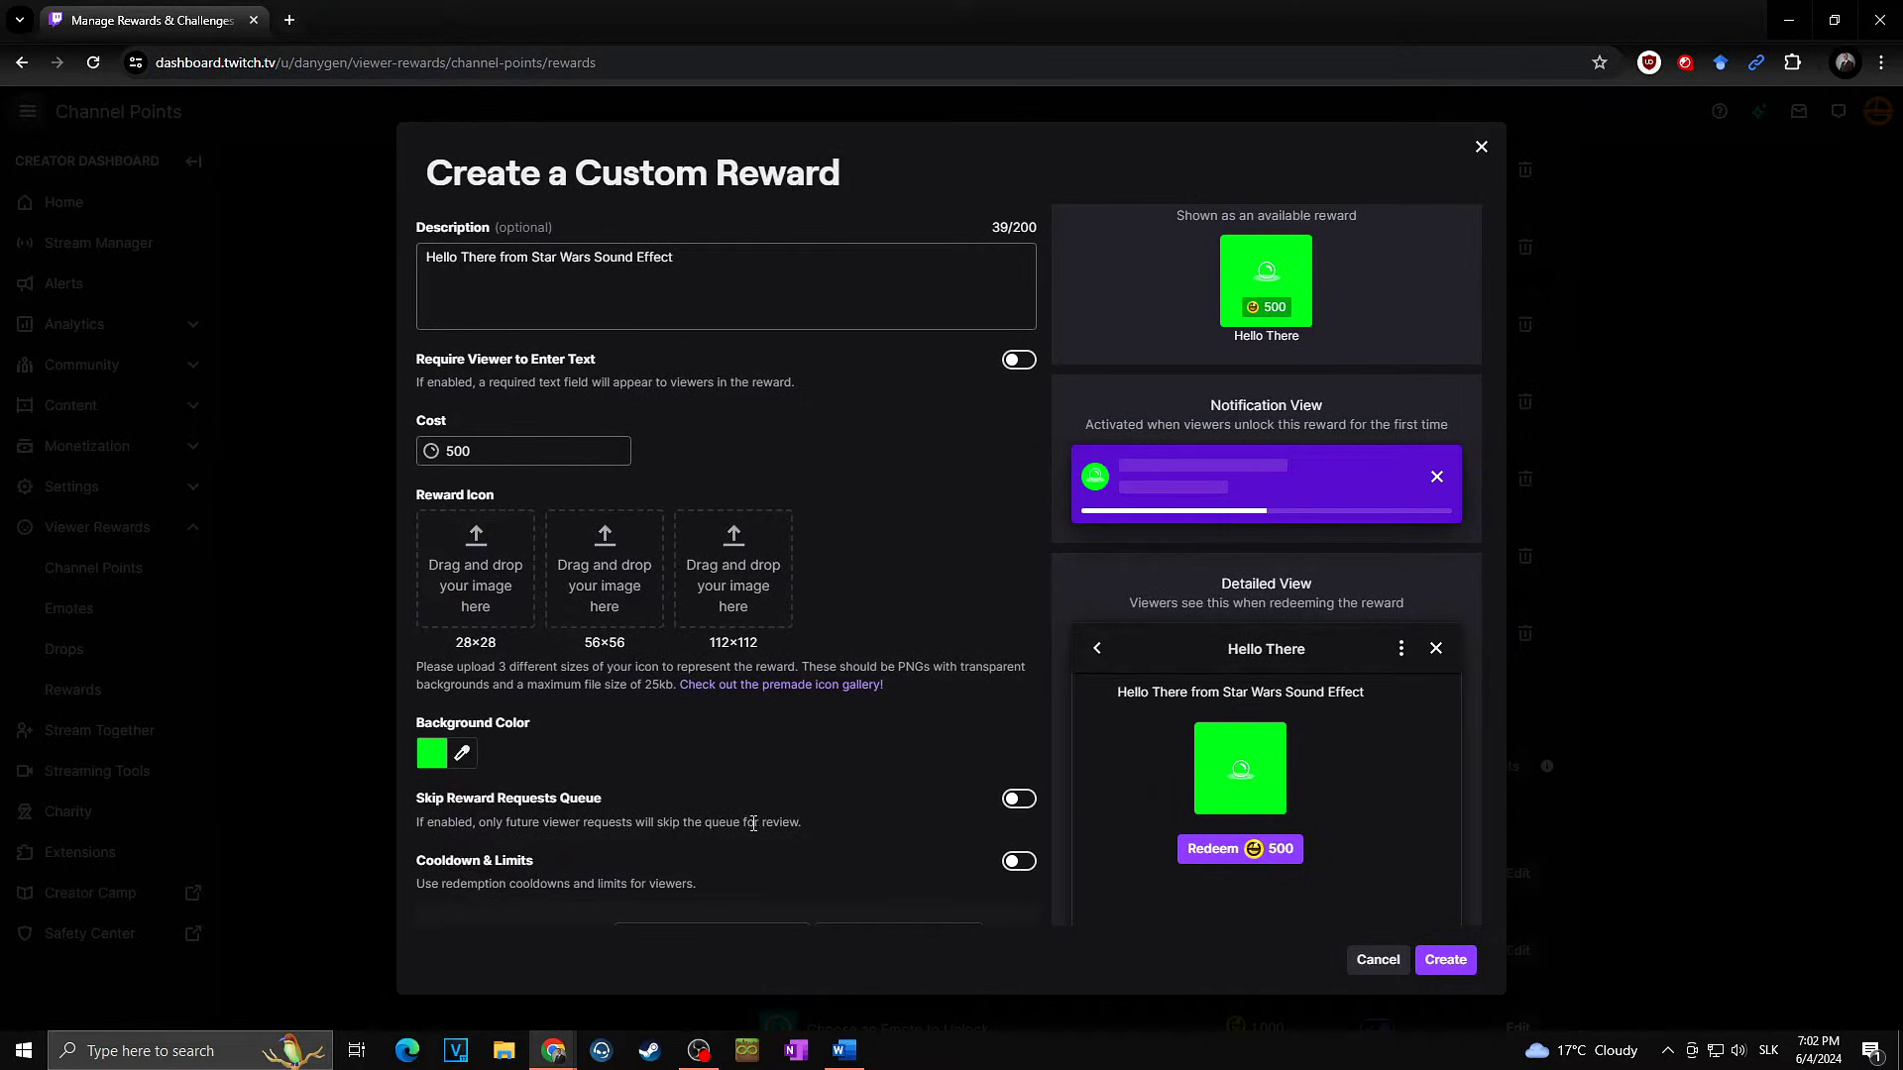
scroll(777, 824, "down", 1)
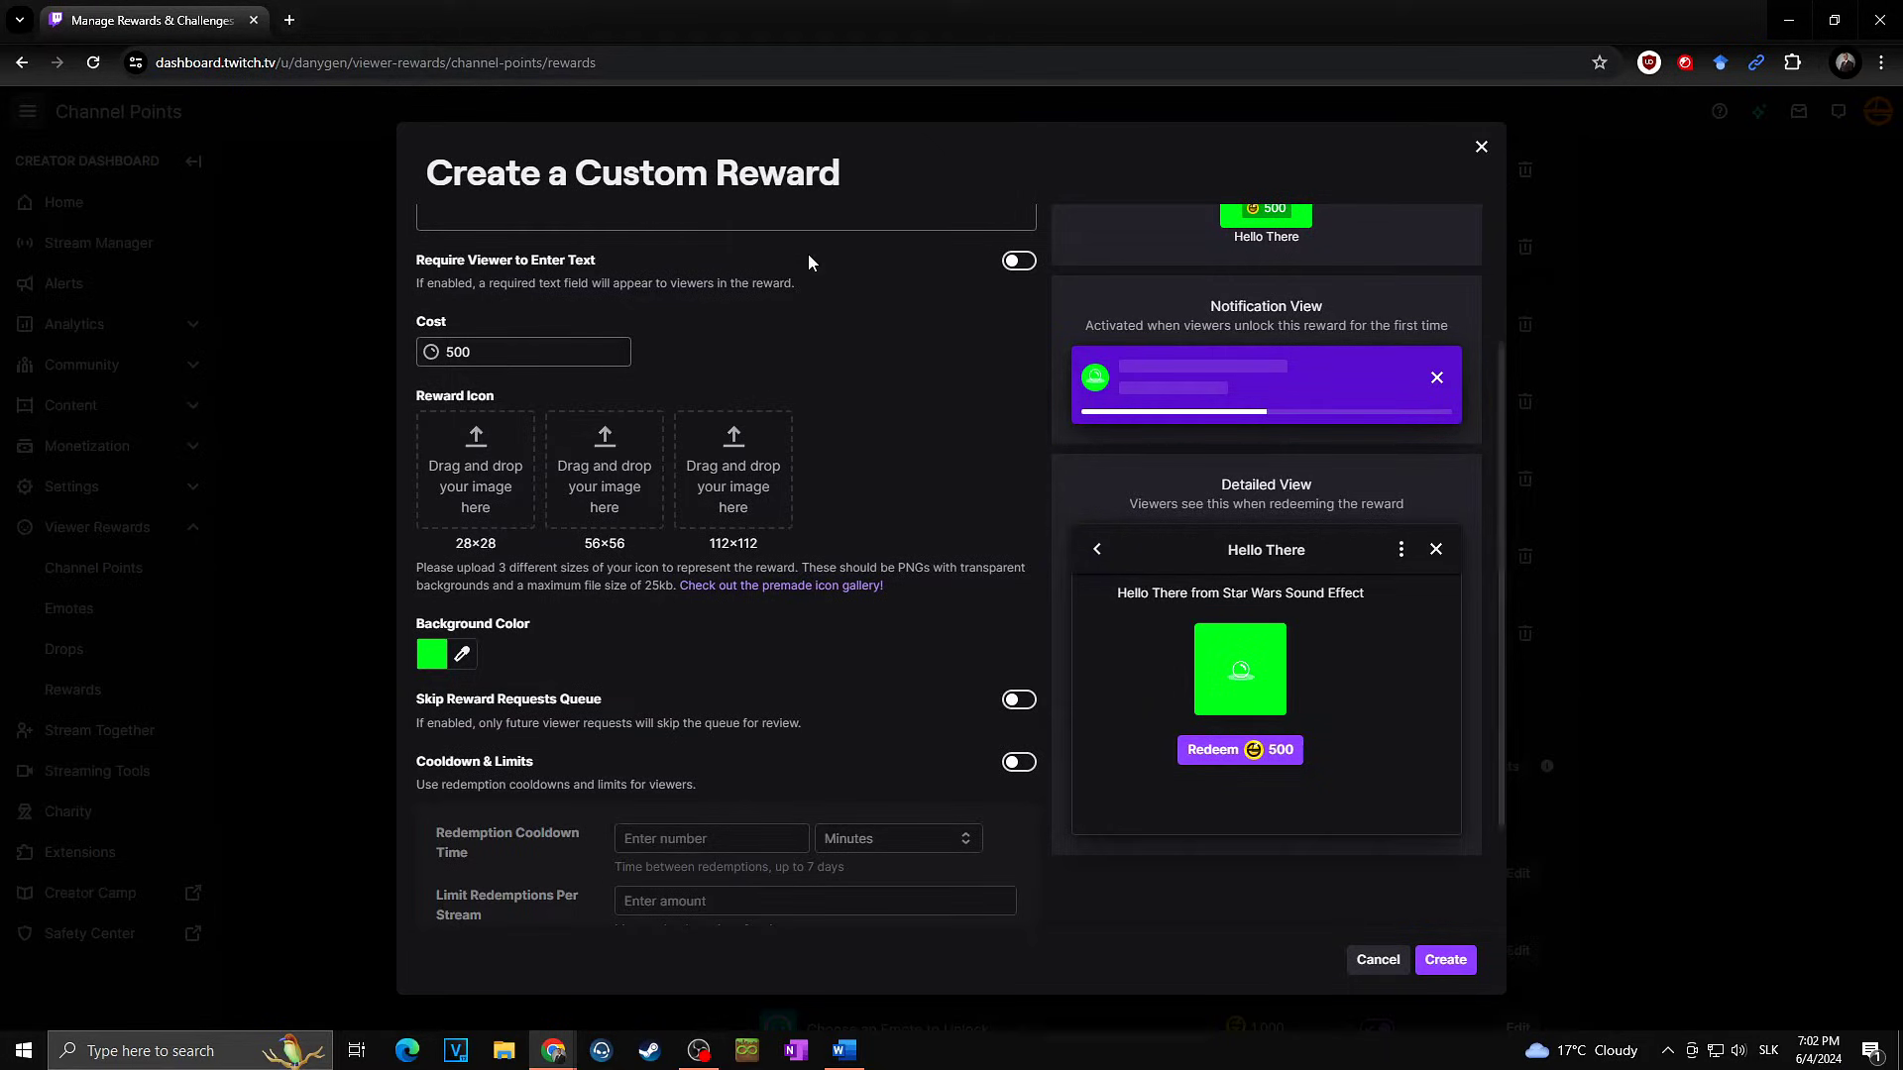
- Enable Cooldown & Limits and cap redemptions at 2 per viewer per stream
left_click(1015, 765)
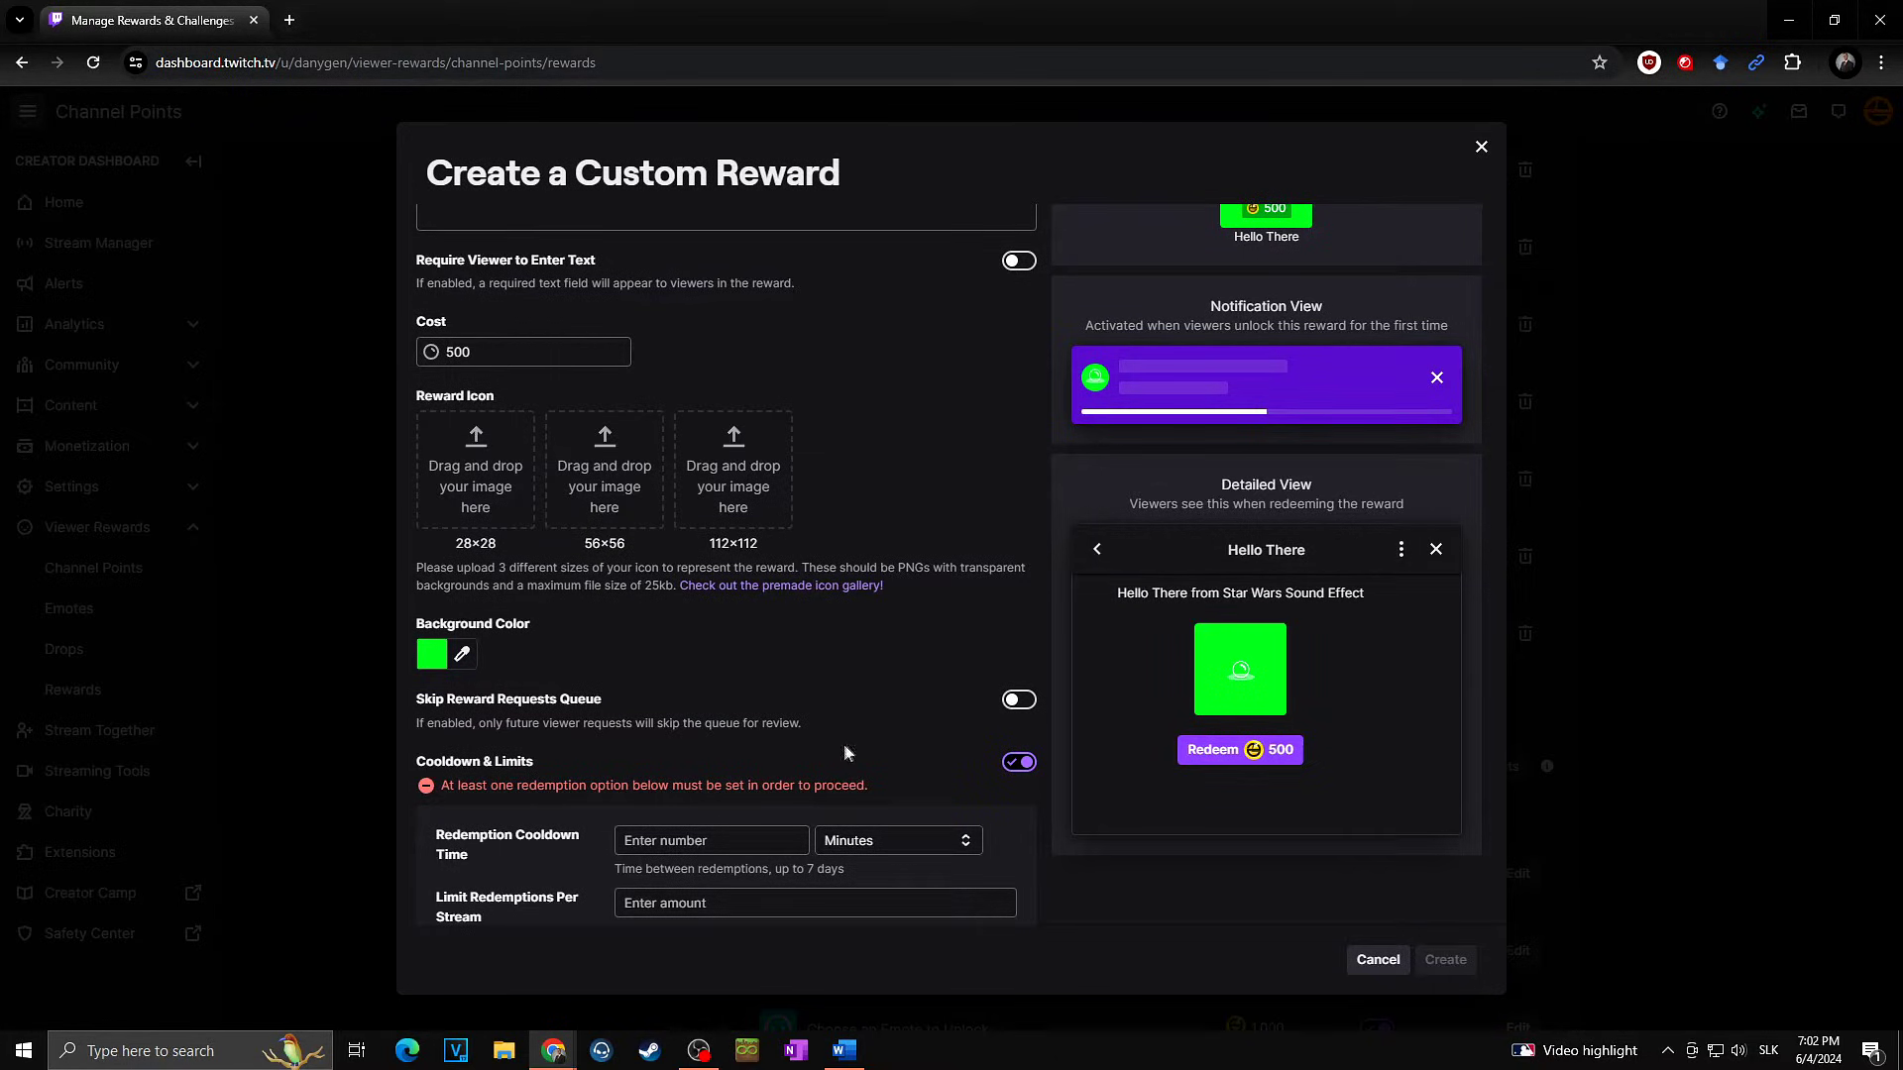
scroll(847, 743, "down", 1)
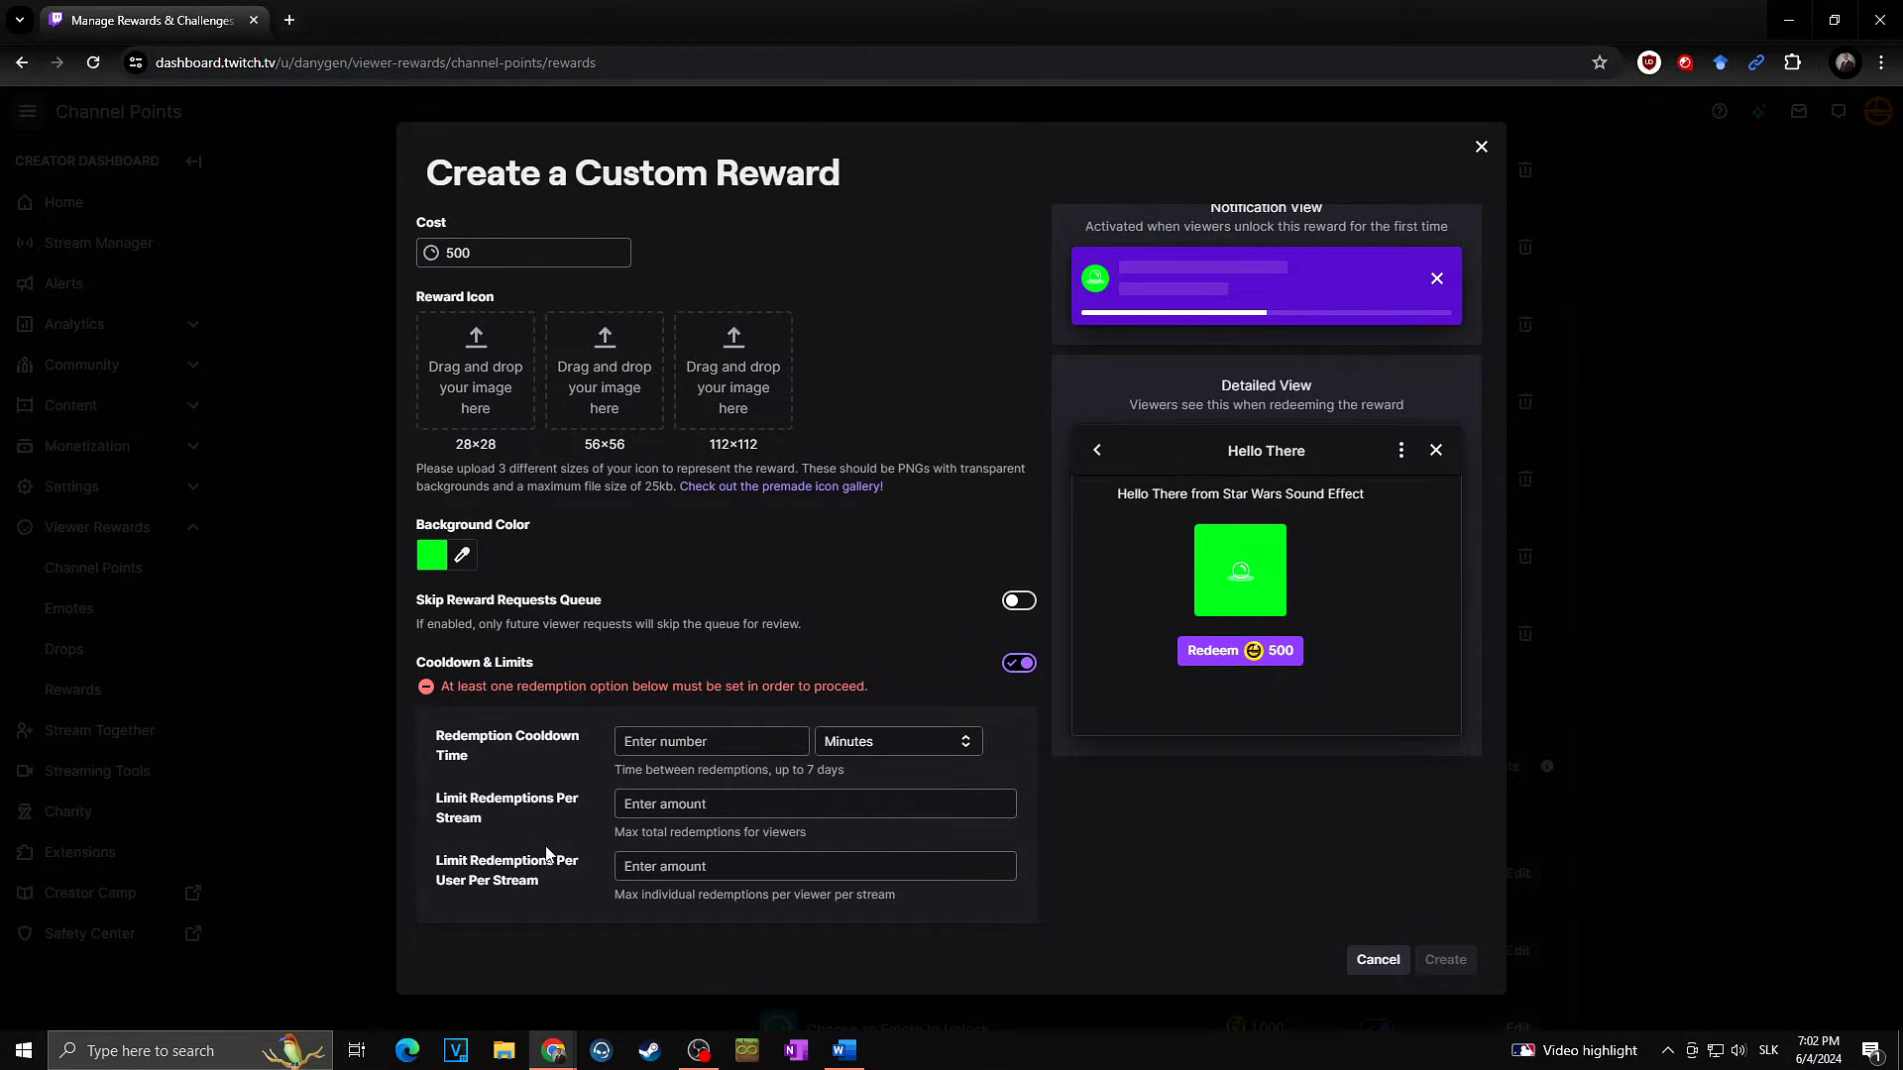
left_click(639, 872)
type("2")
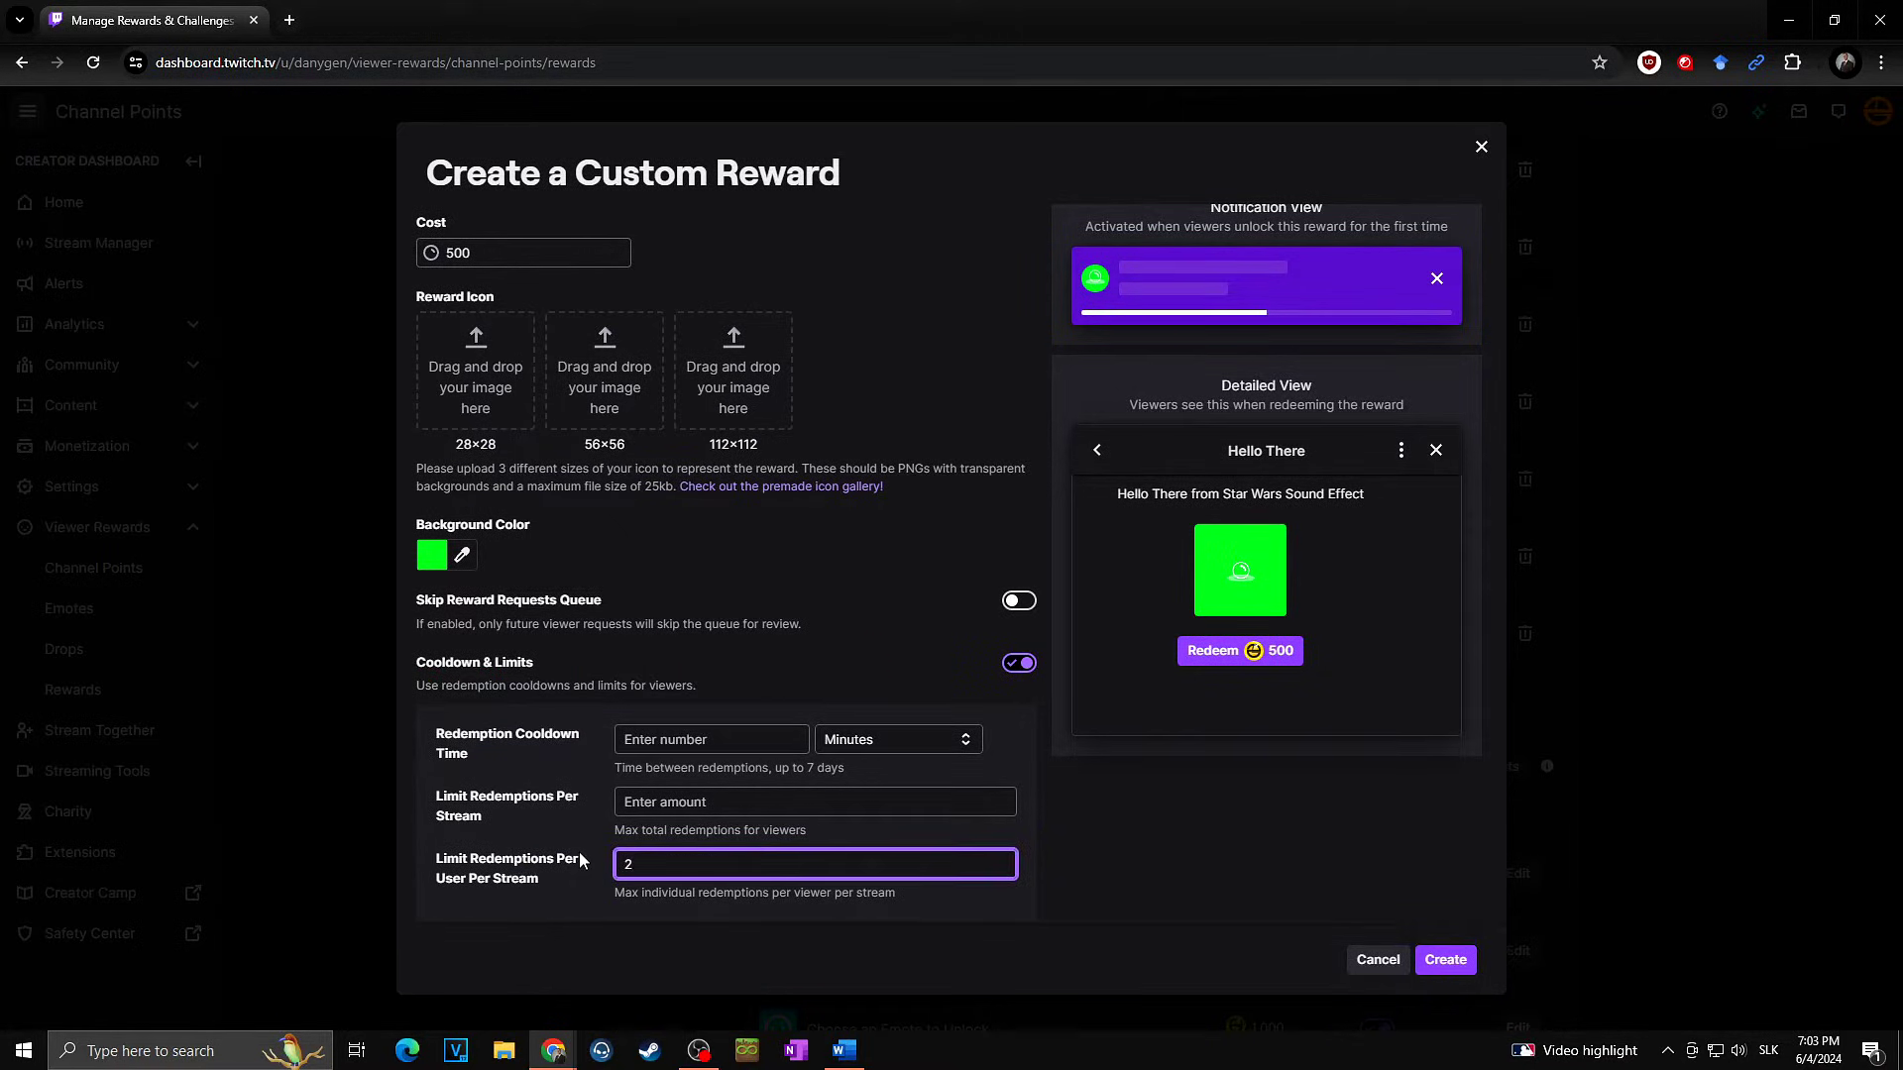
left_click(573, 821)
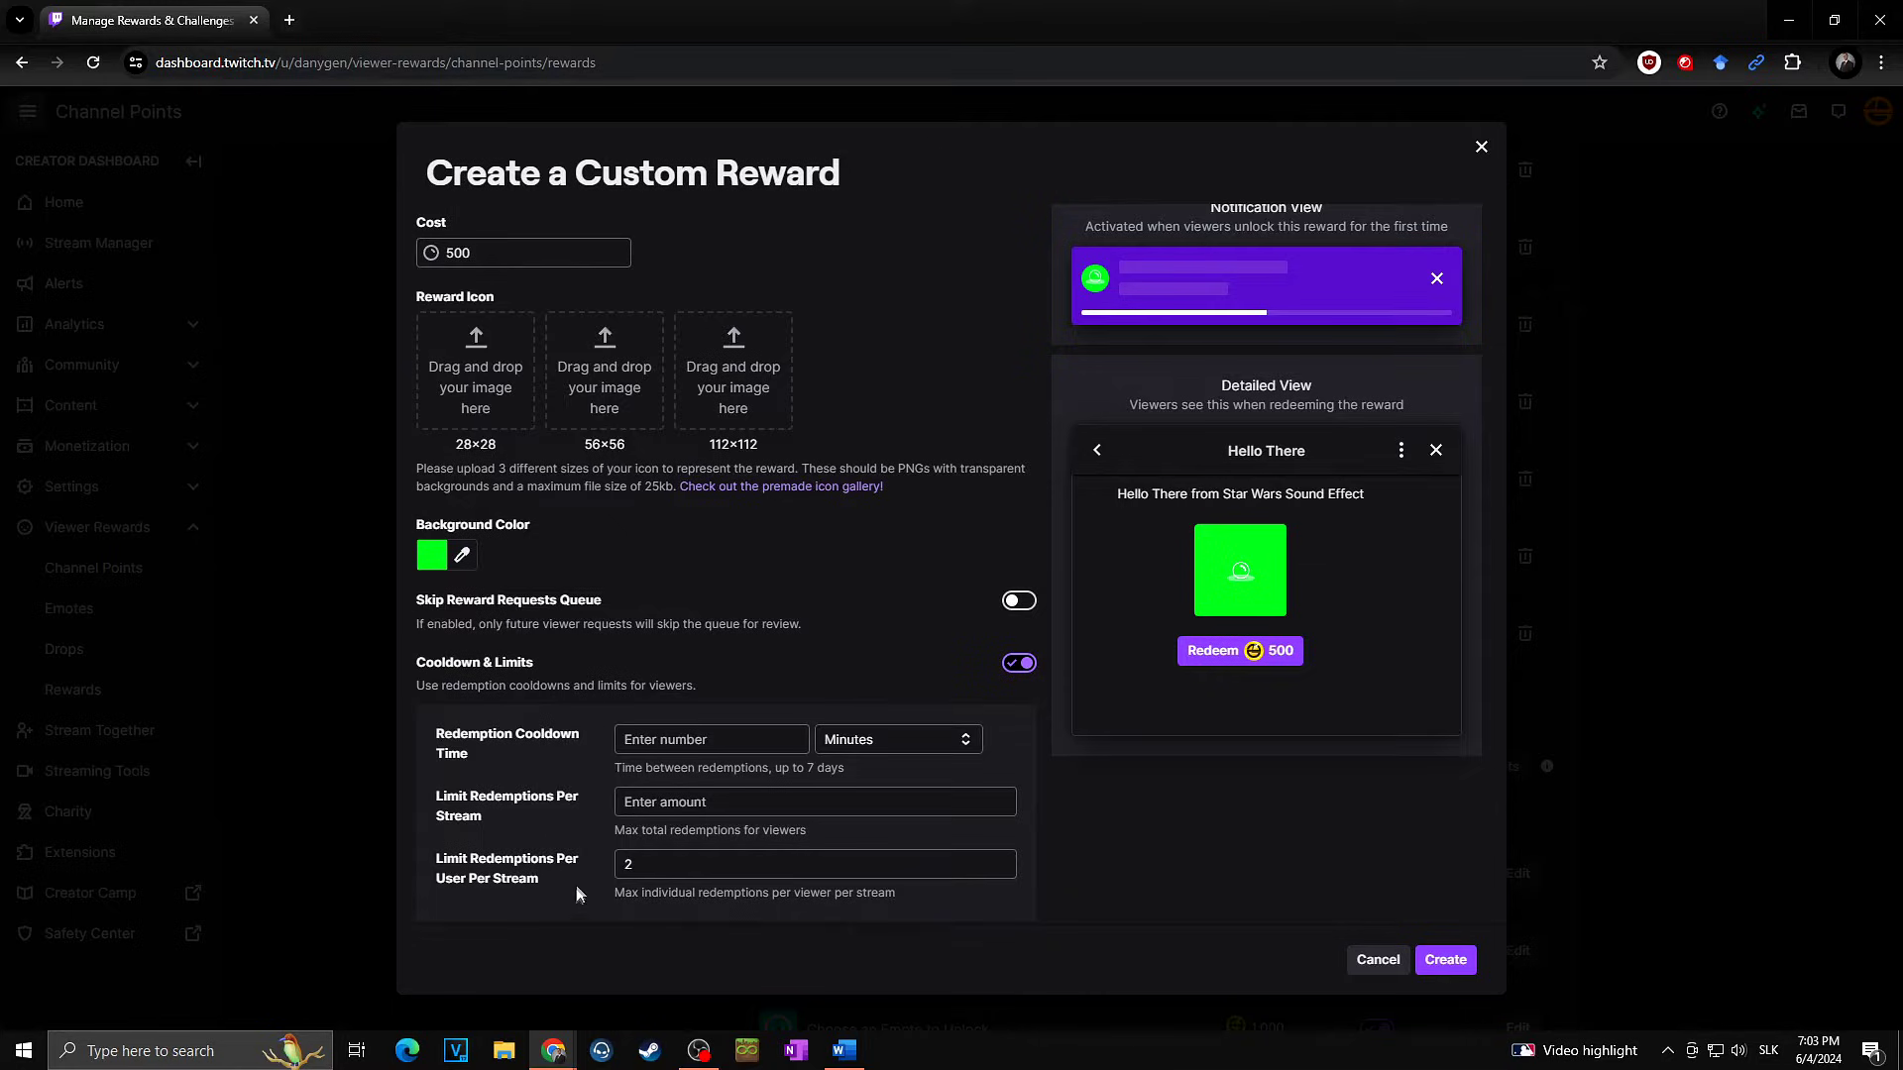
- Set a 1-hour cooldown and create the Hello There reward
left_click(679, 743)
type("1")
left_click(897, 751)
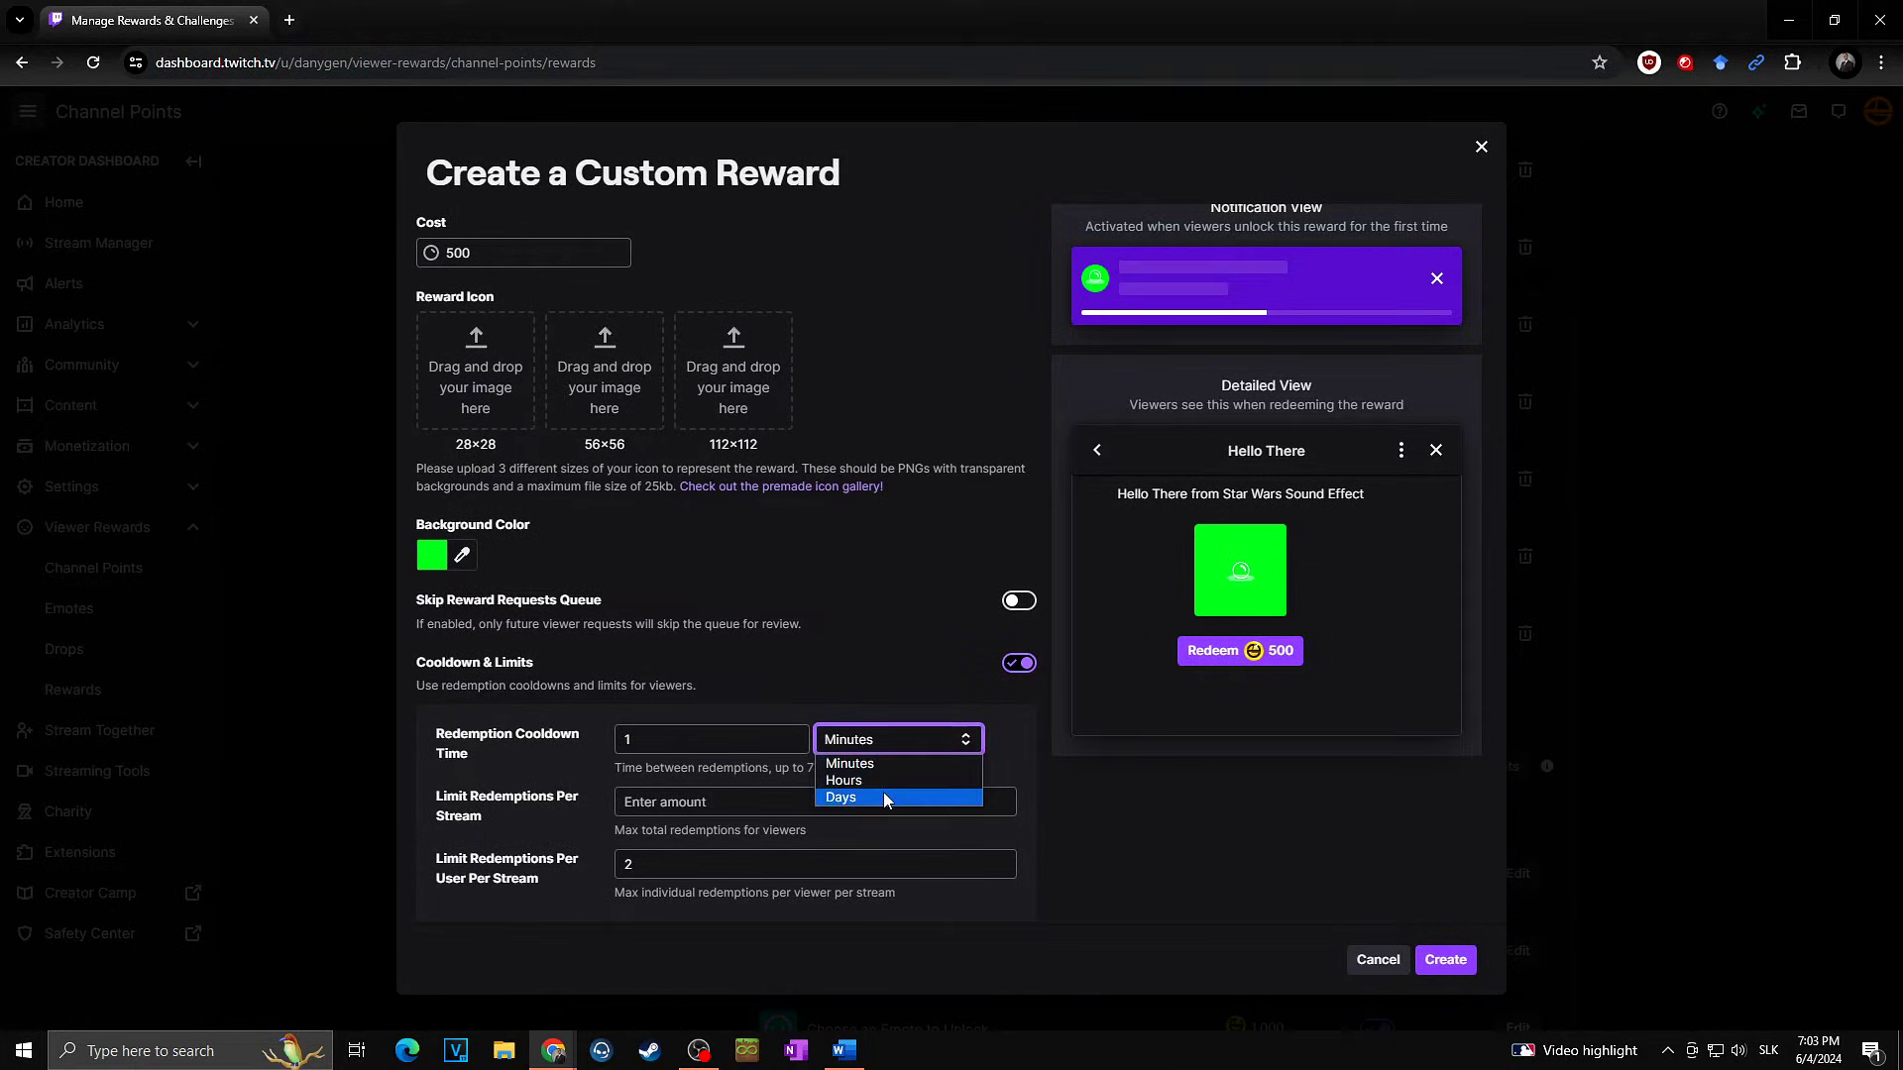
left_click(877, 779)
scroll(1050, 853, "down", 1)
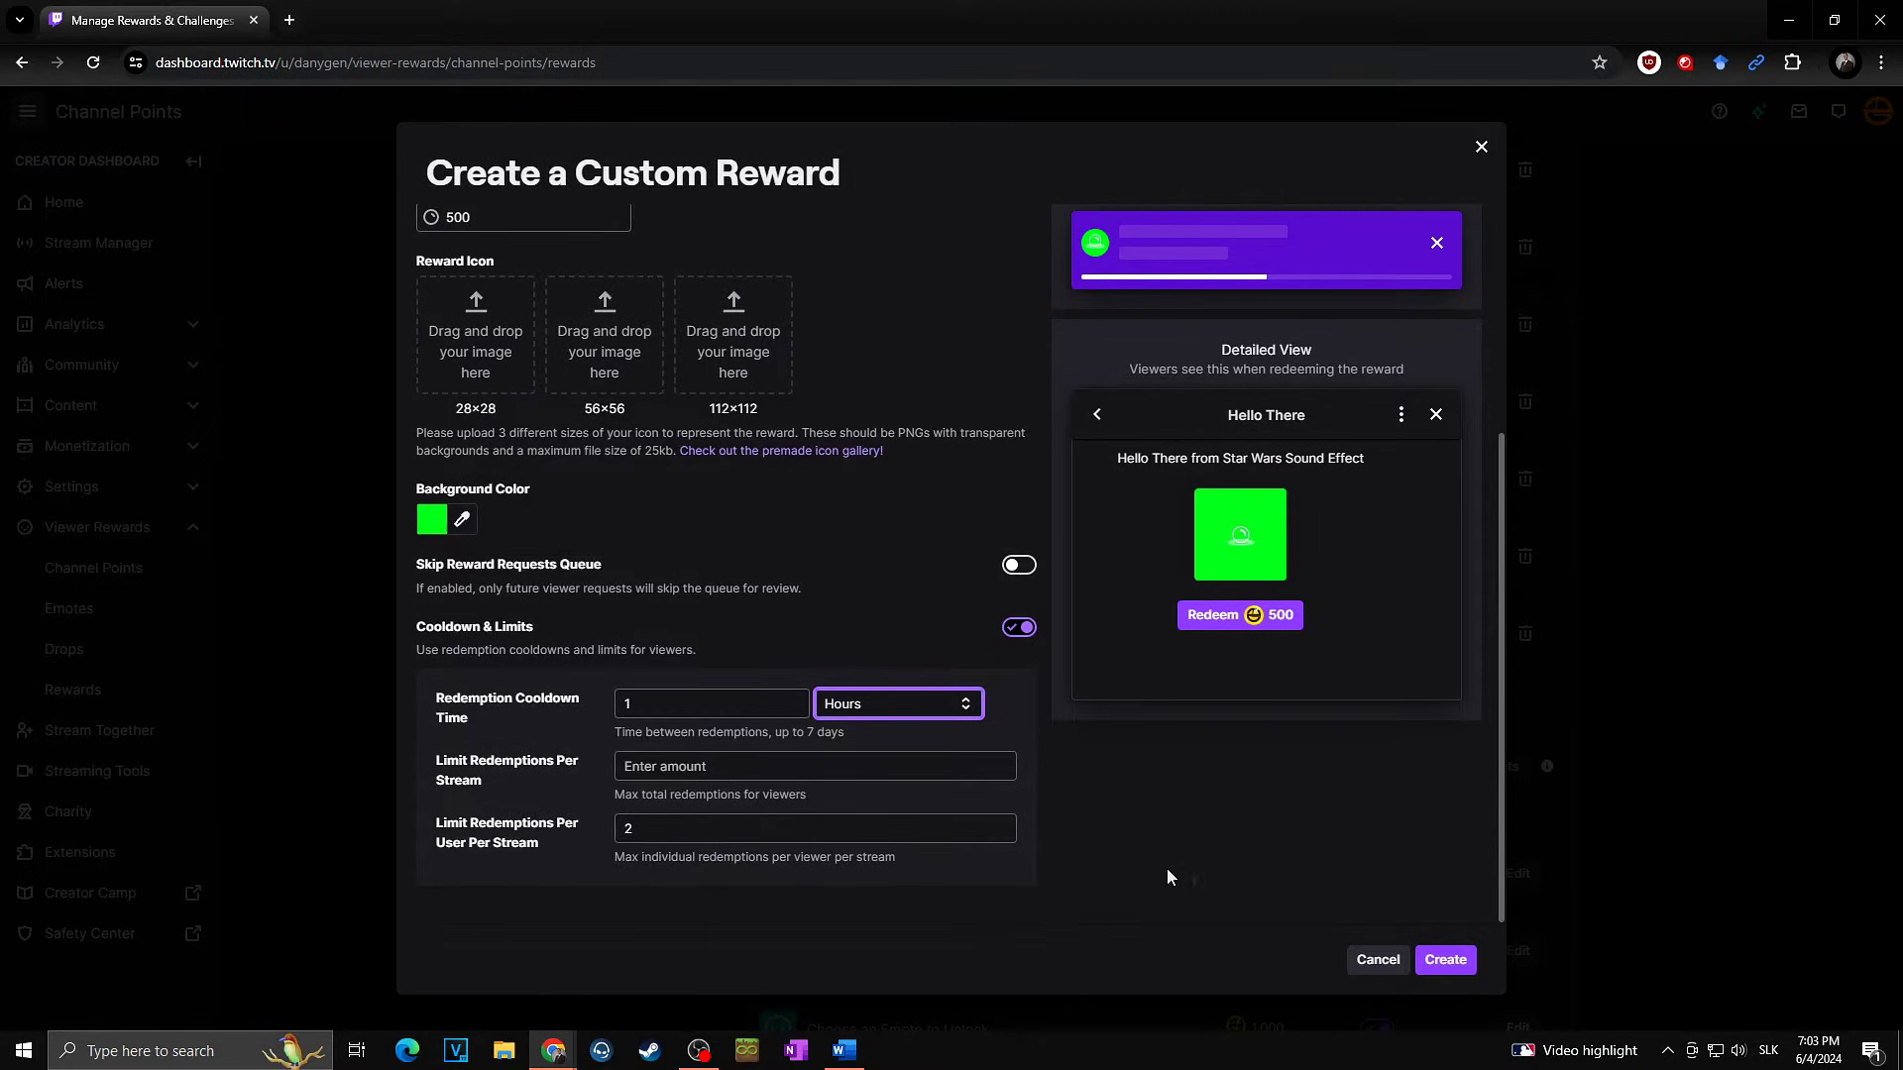
left_click(1444, 959)
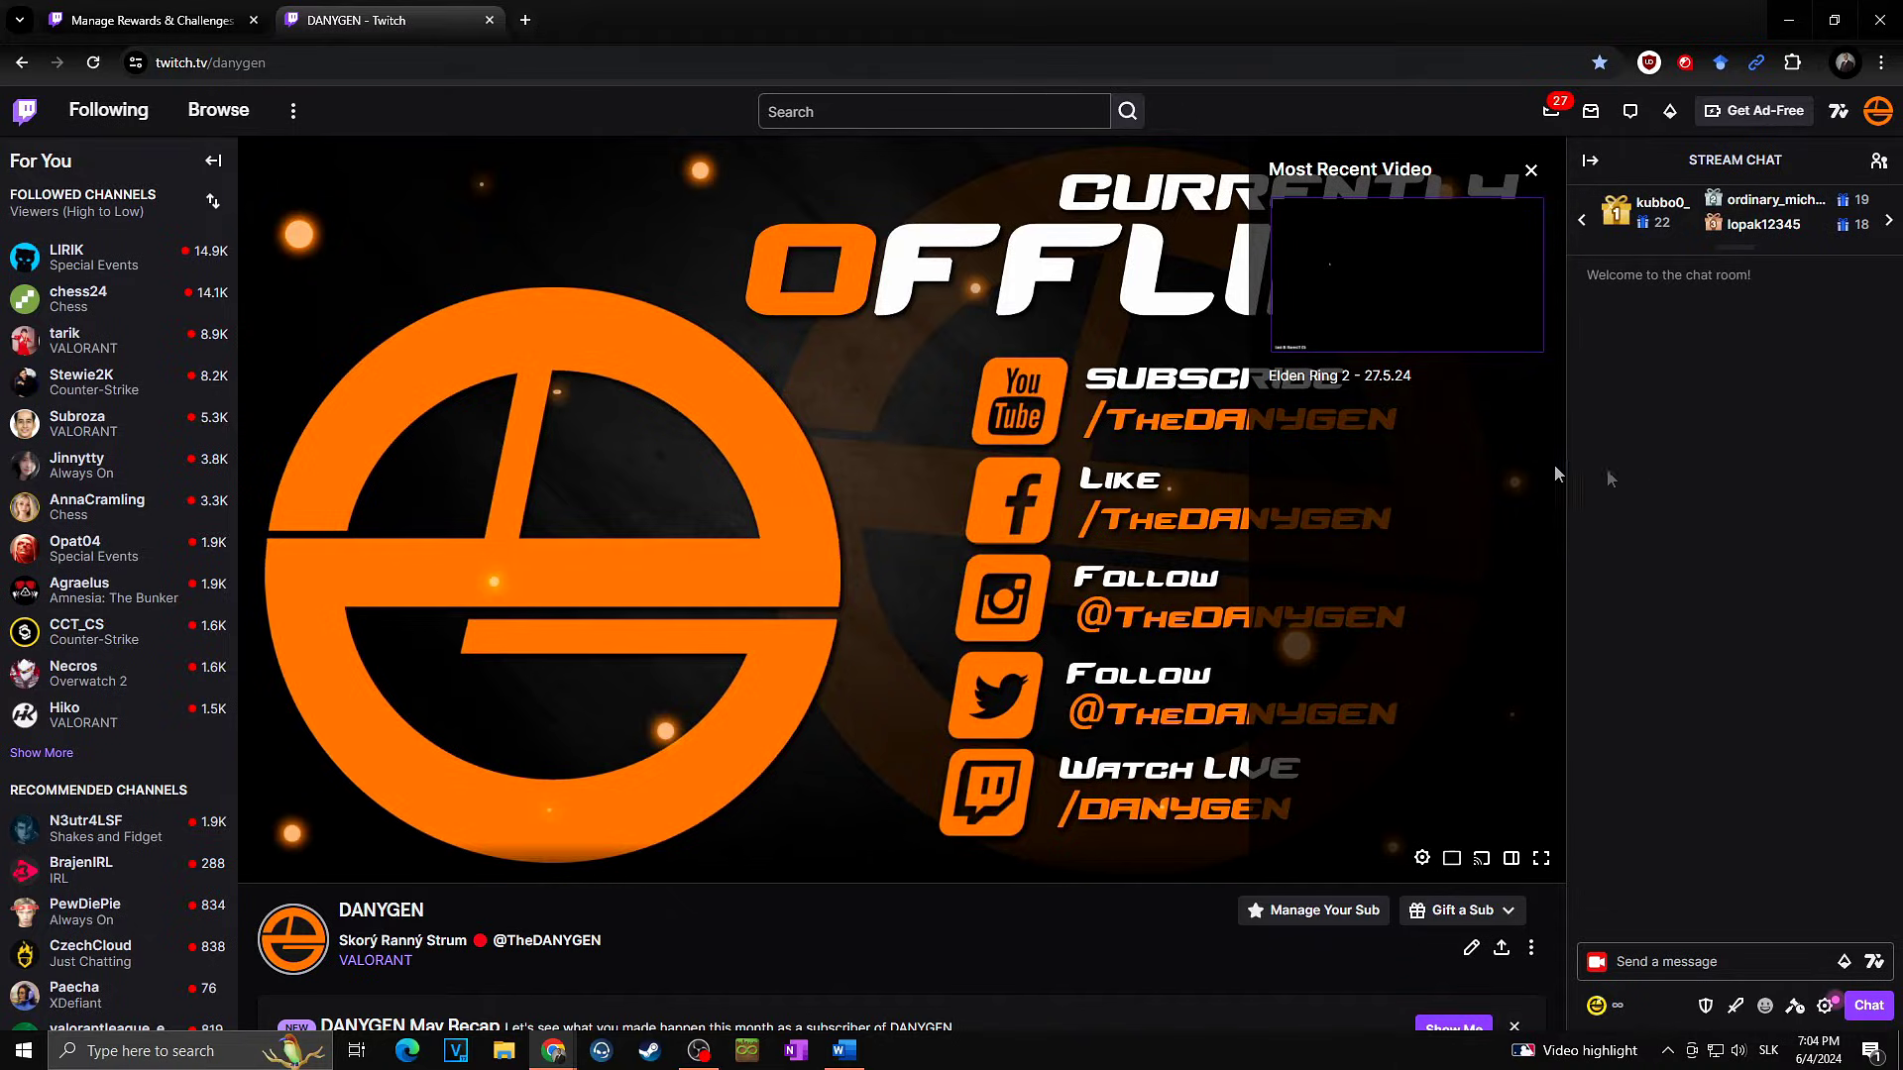
- Redeem the Hello There reward from the channel points menu on the channel page
left_click(1619, 1009)
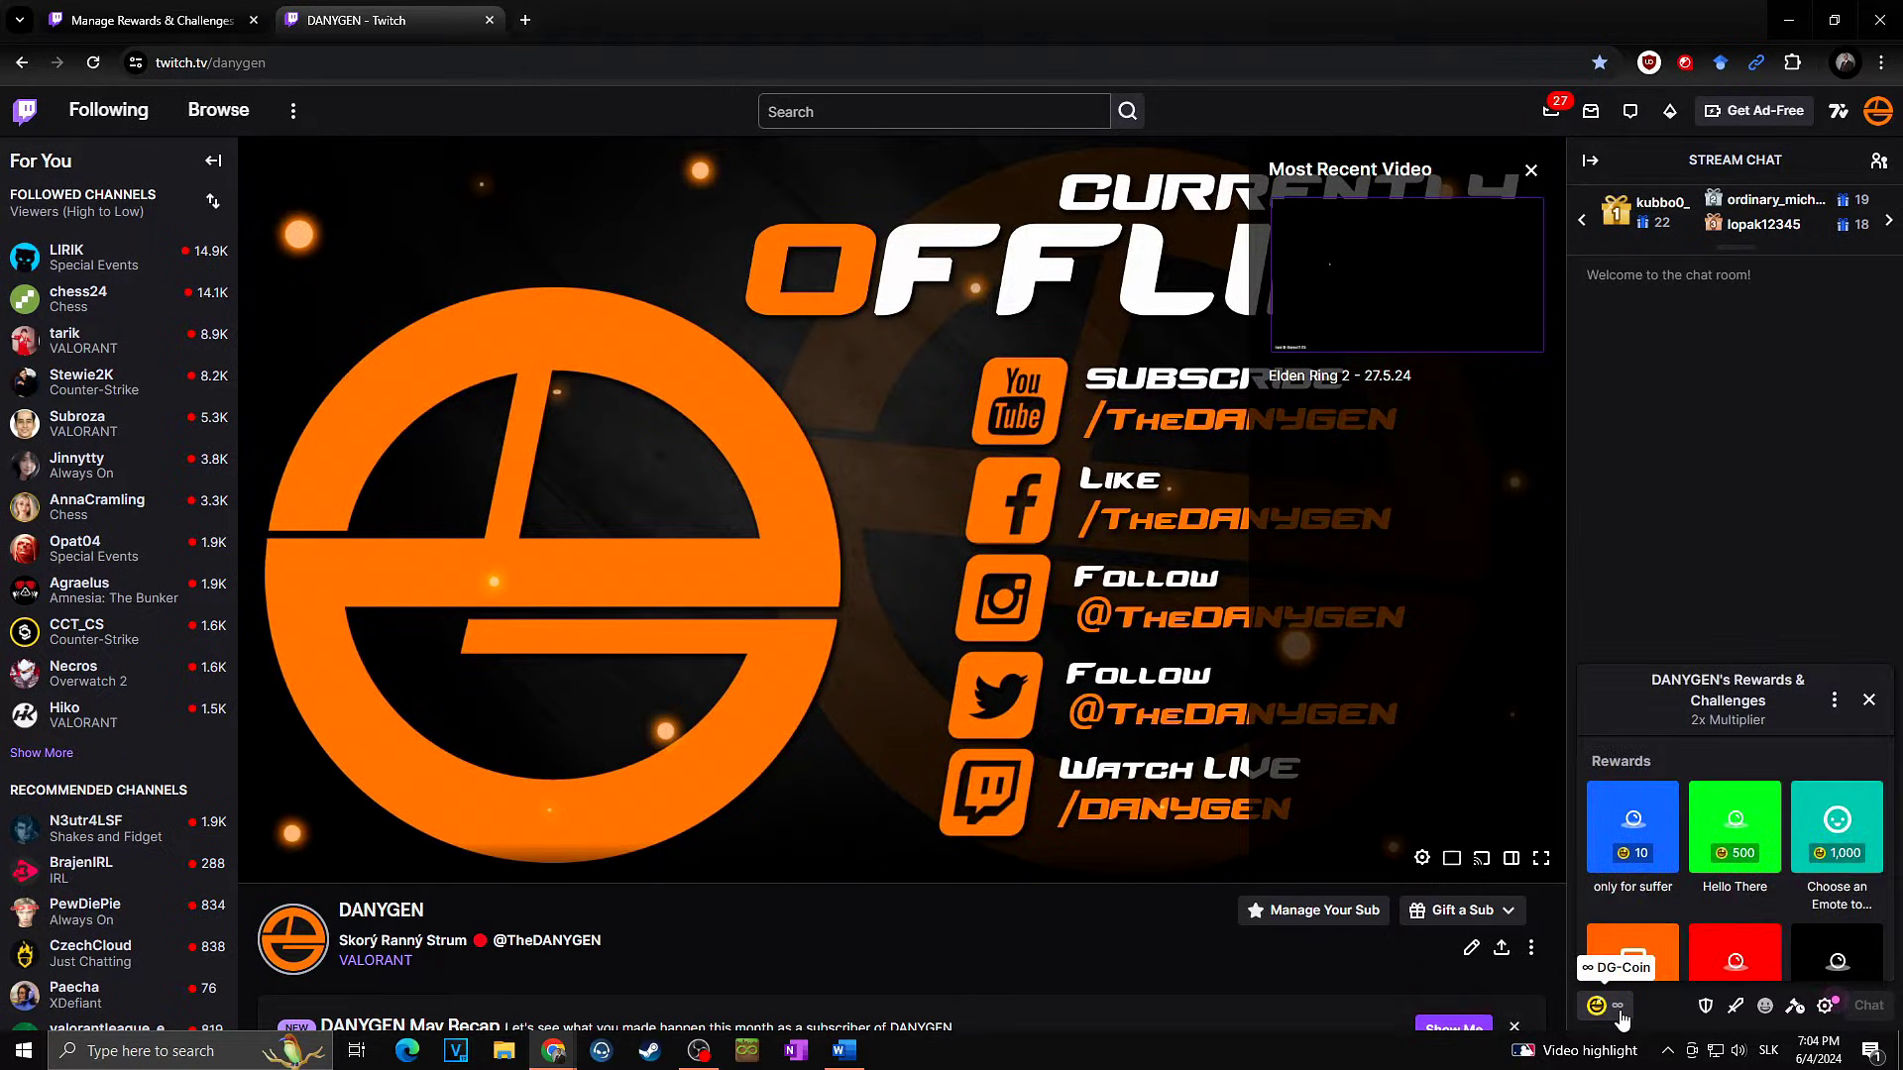
left_click(1756, 877)
left_click(1725, 944)
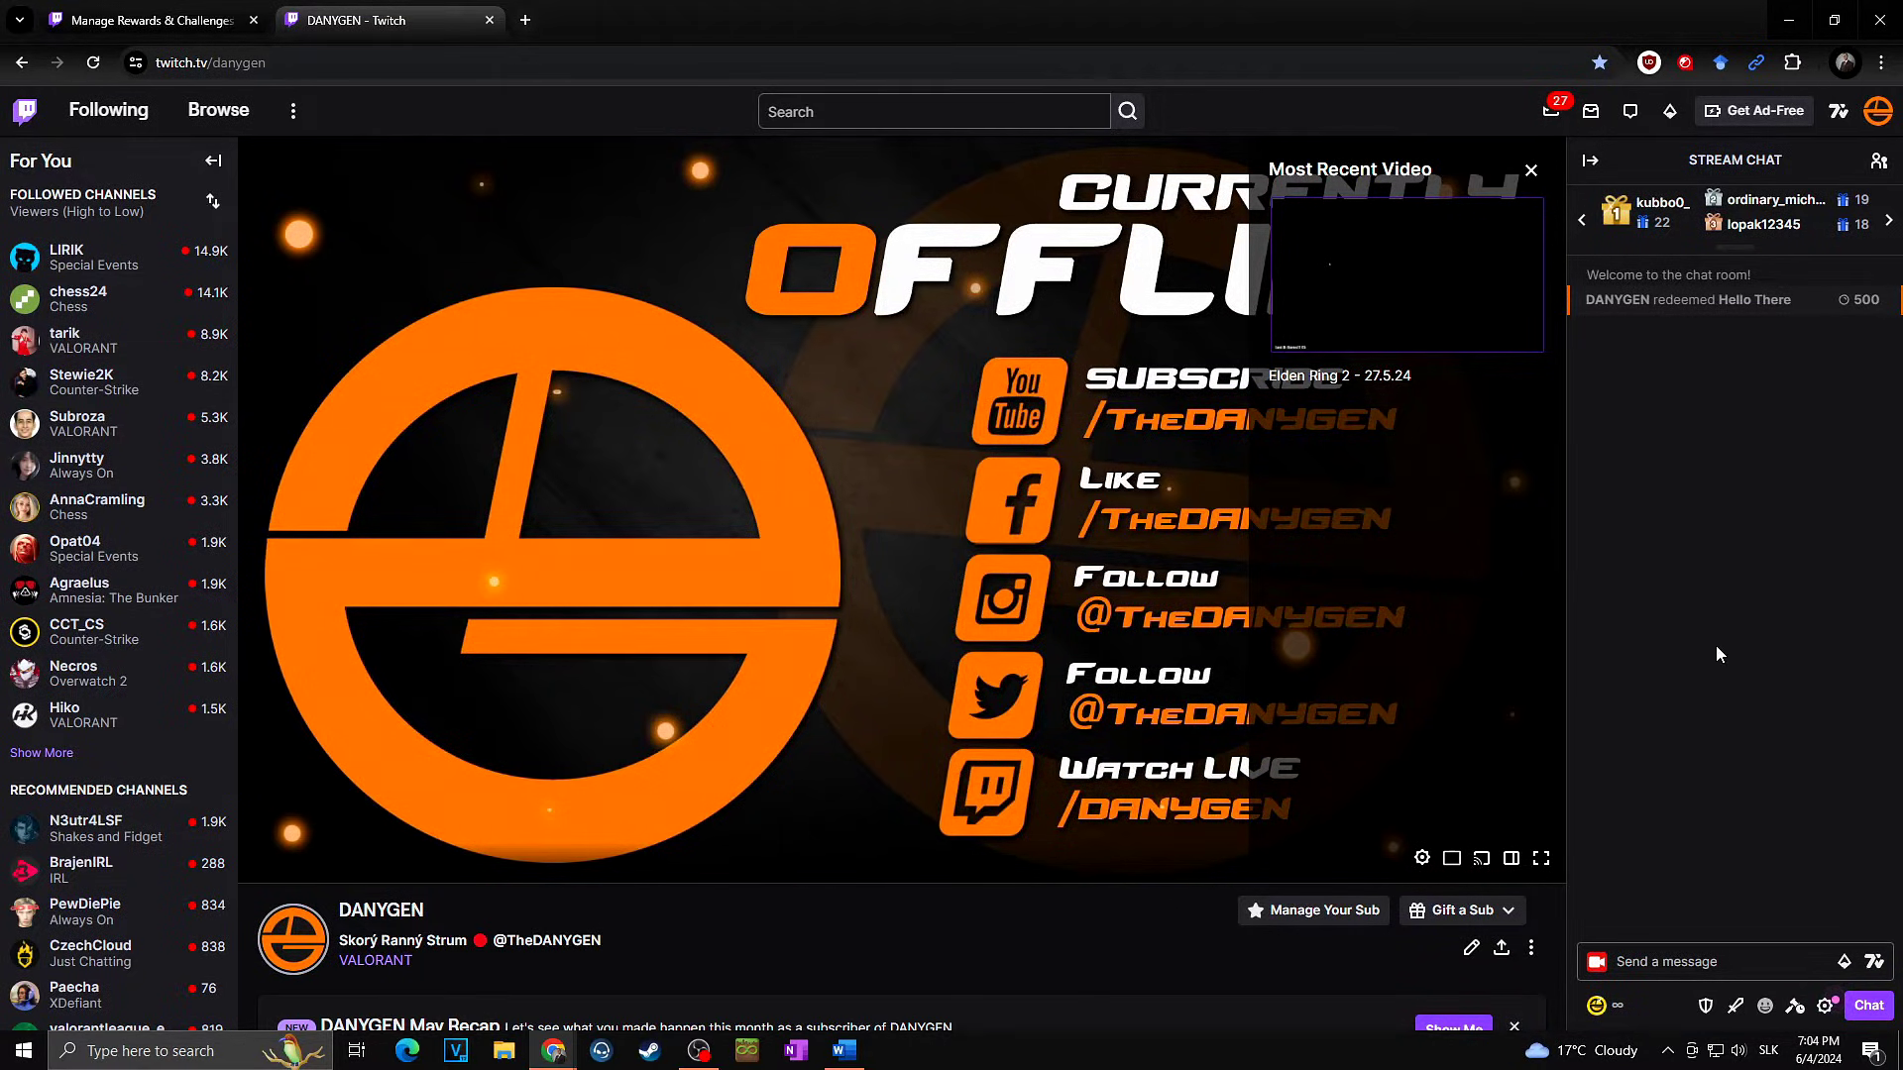
- Return to the rewards page and go to the Creator Dashboard's Alerts page
left_click(148, 20)
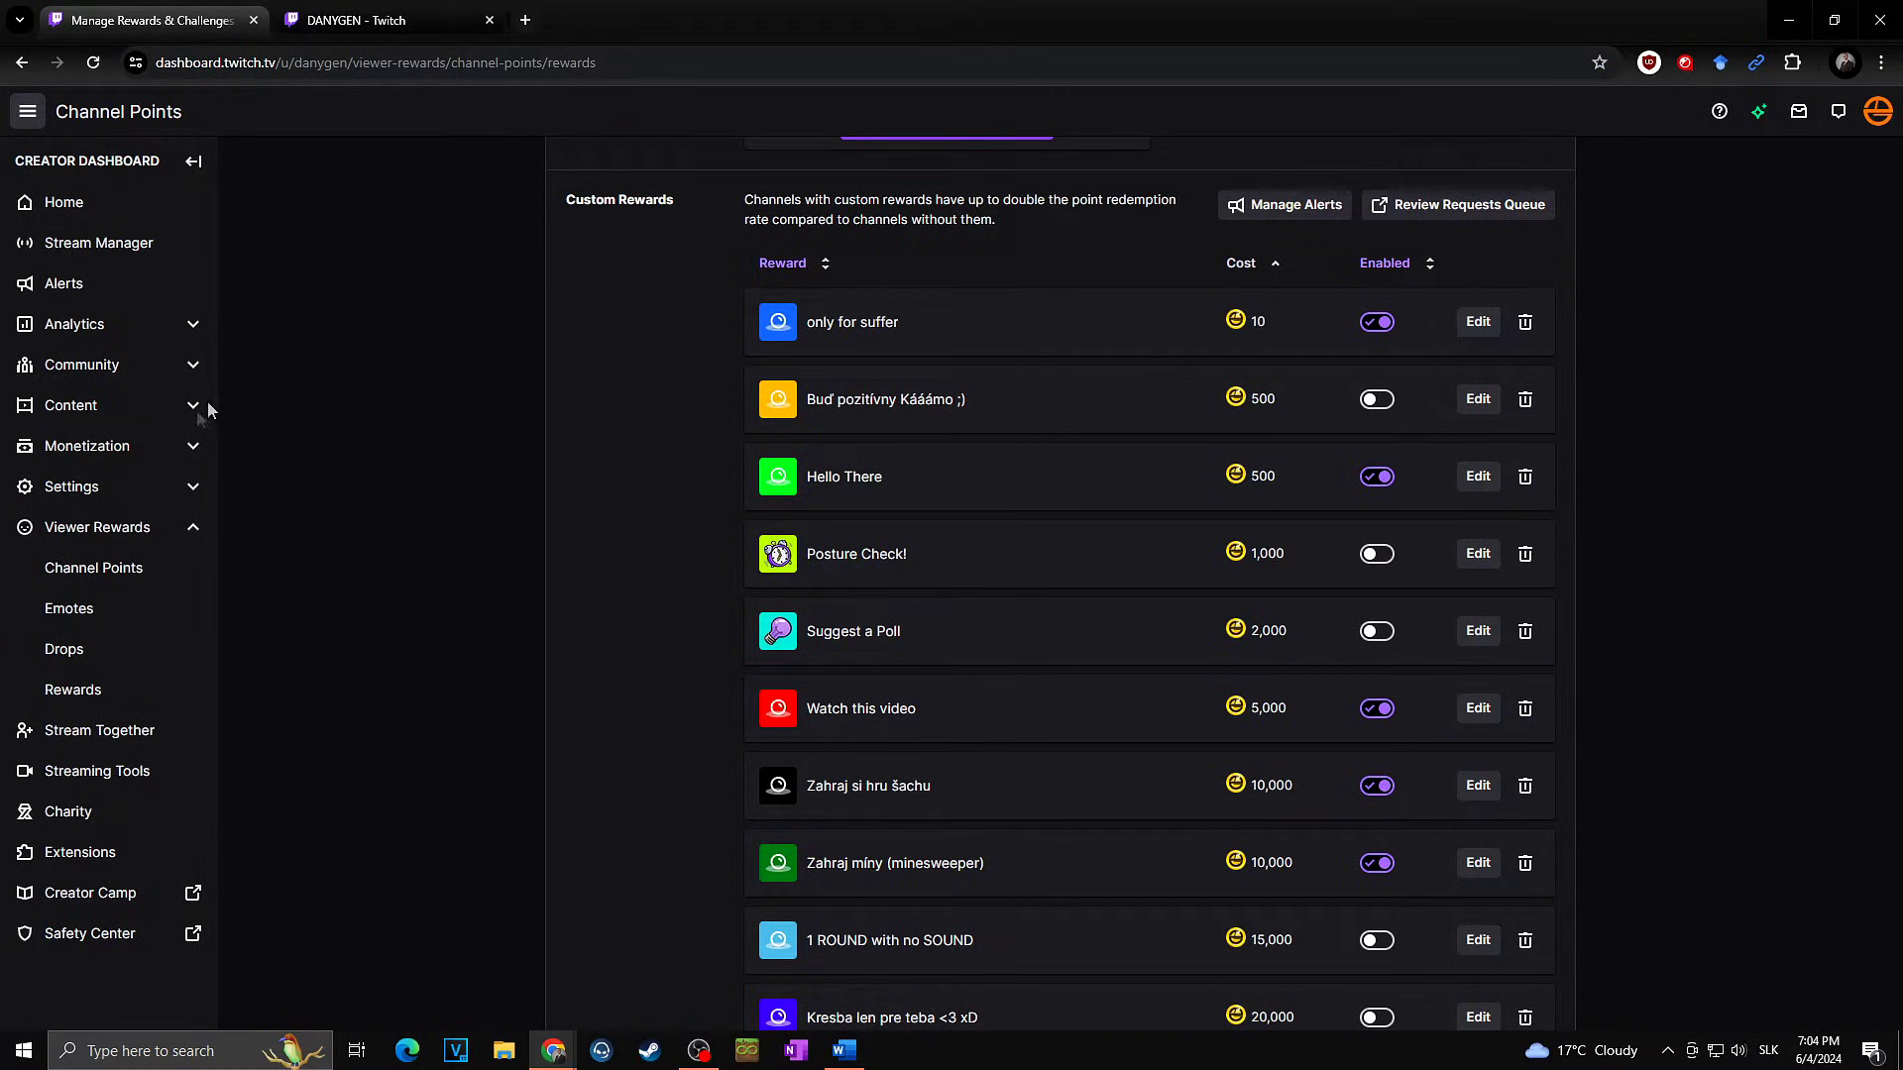
left_click(95, 295)
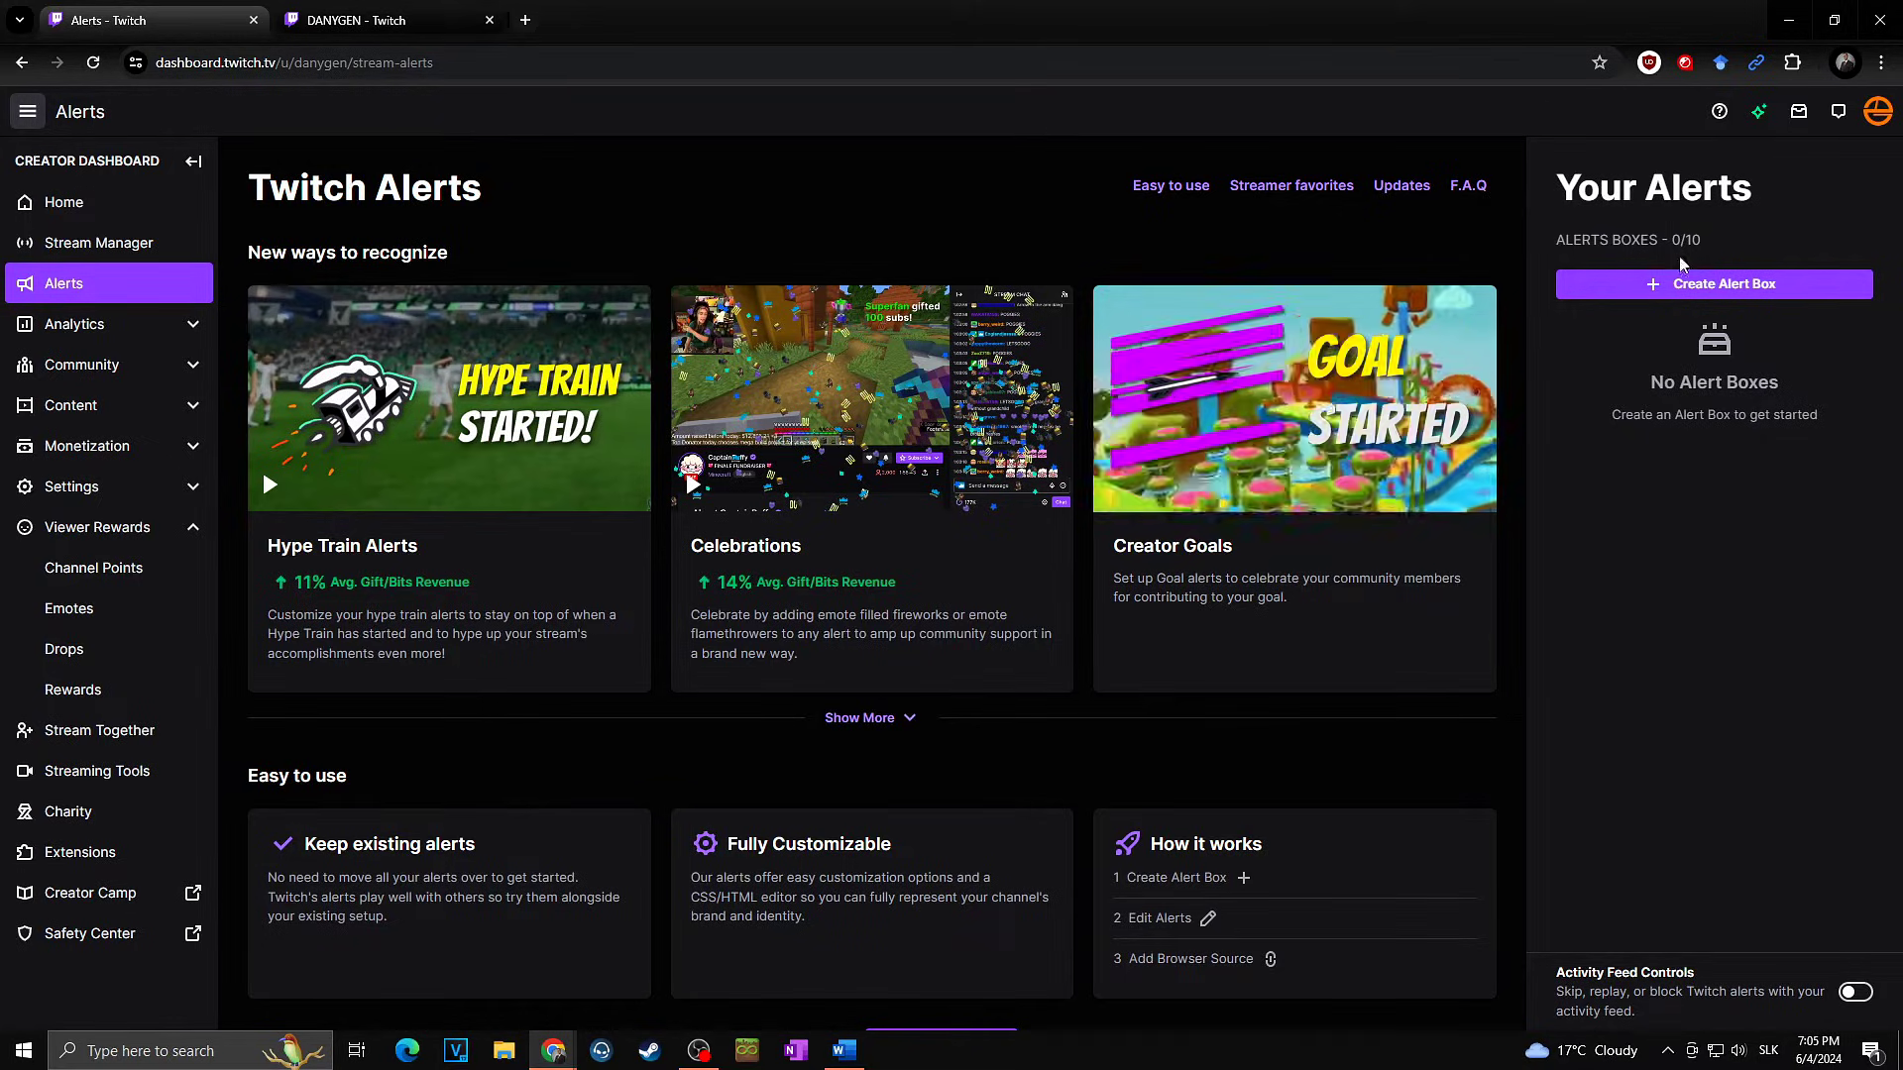
- Create Alerts Box 1 and open its Custom Point Redemption variant under Channel Points
left_click(1685, 283)
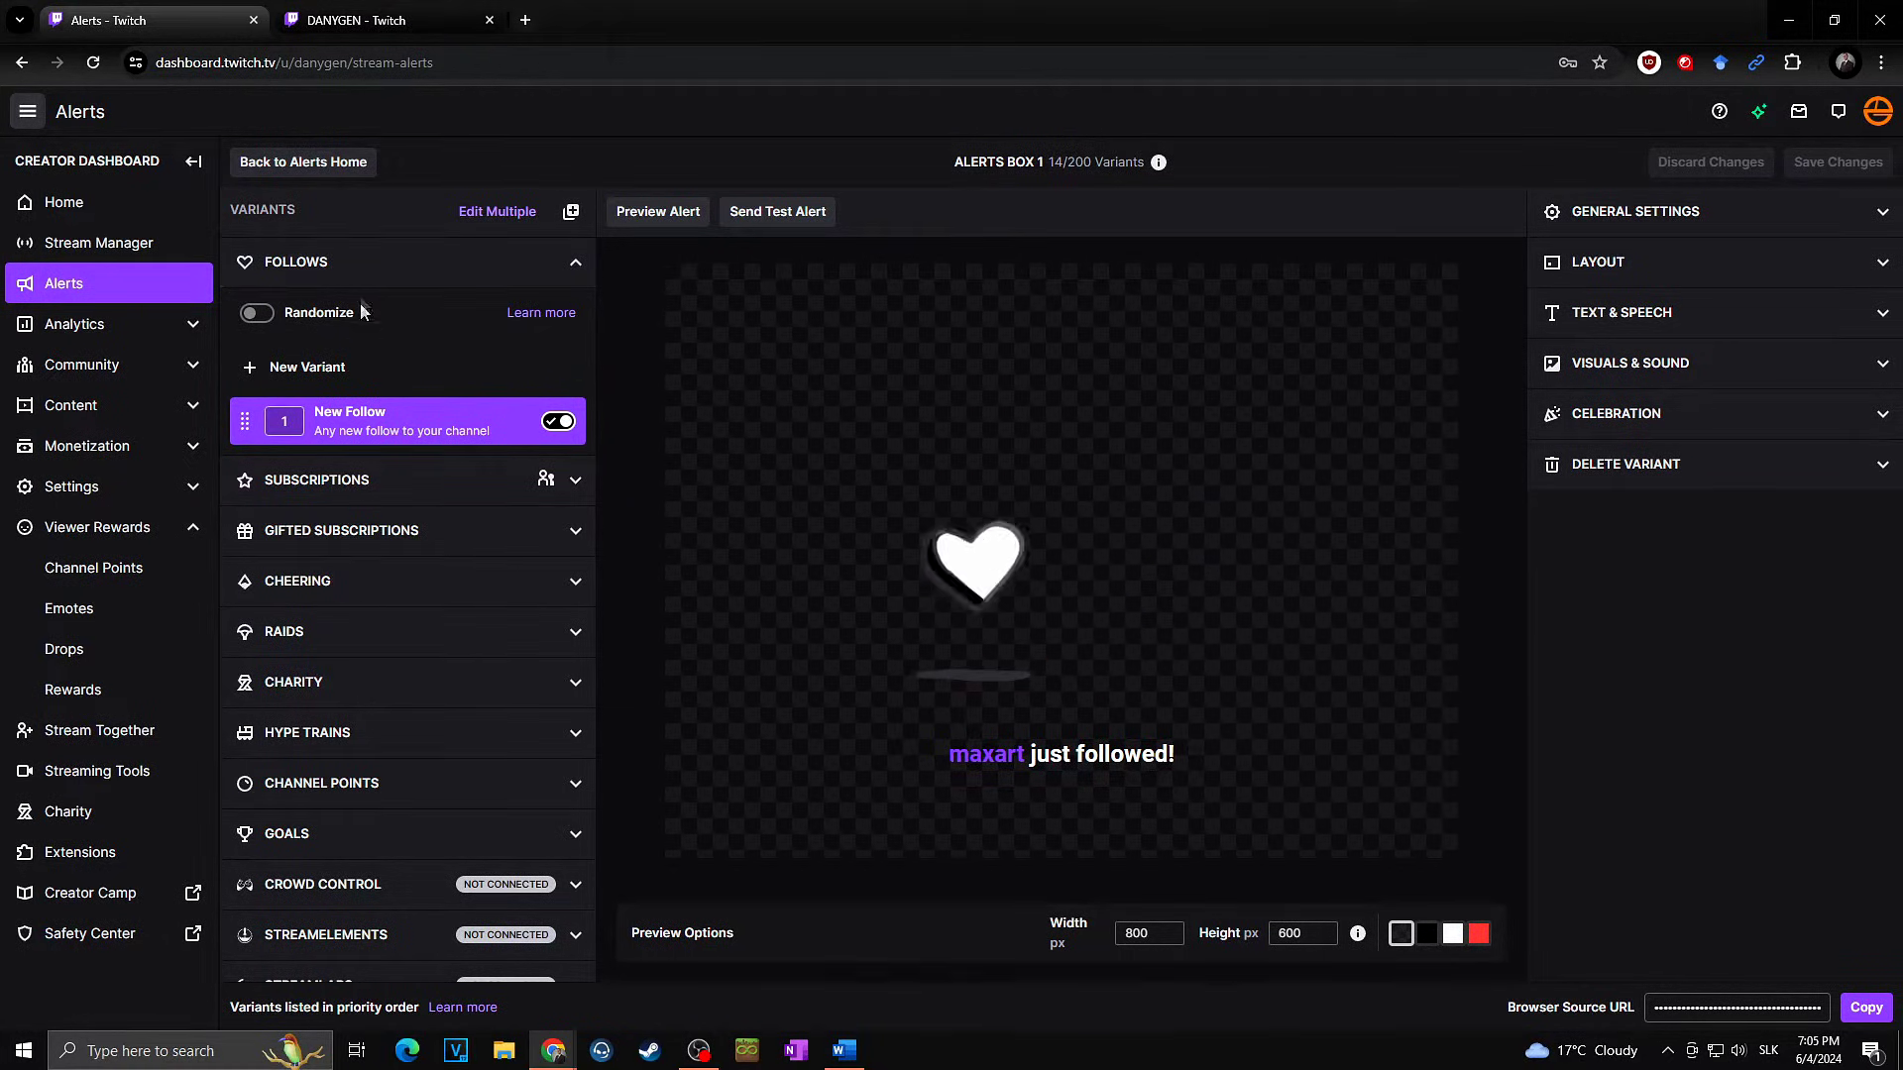
left_click(371, 263)
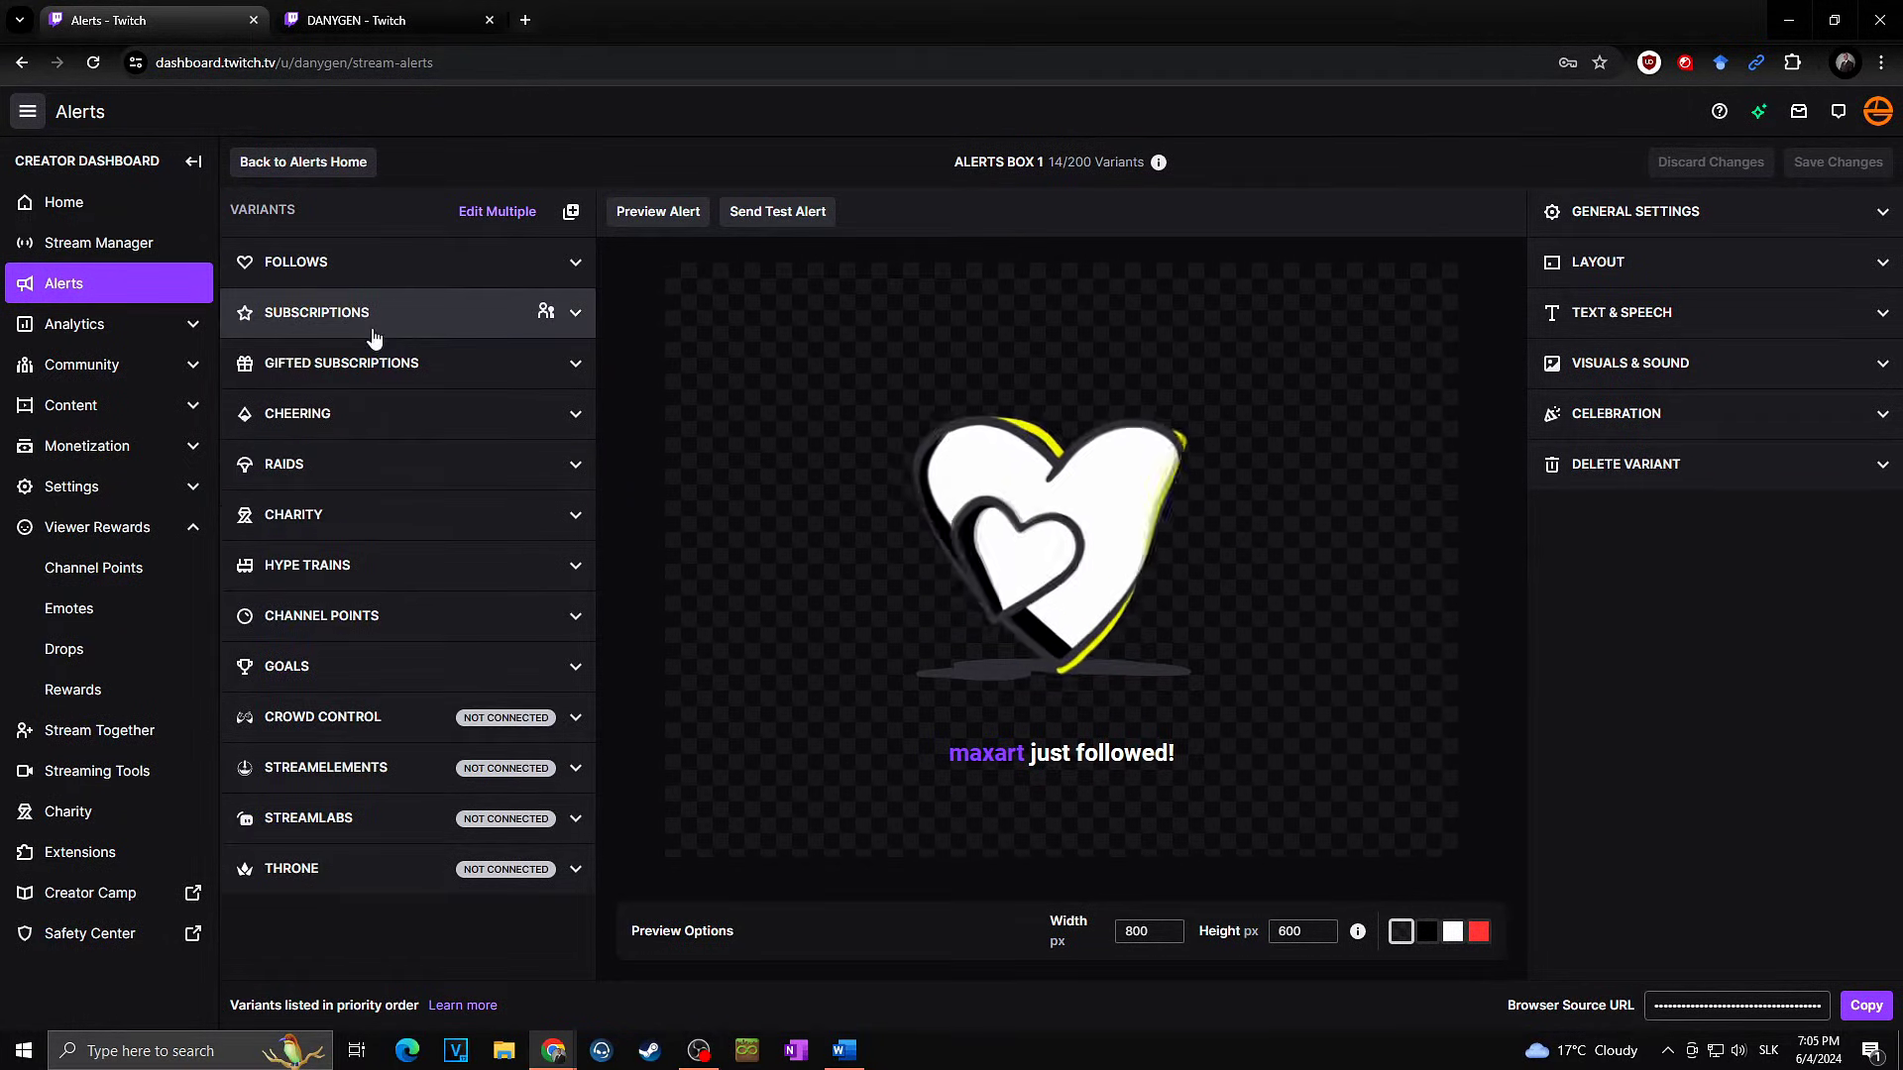
left_click(404, 623)
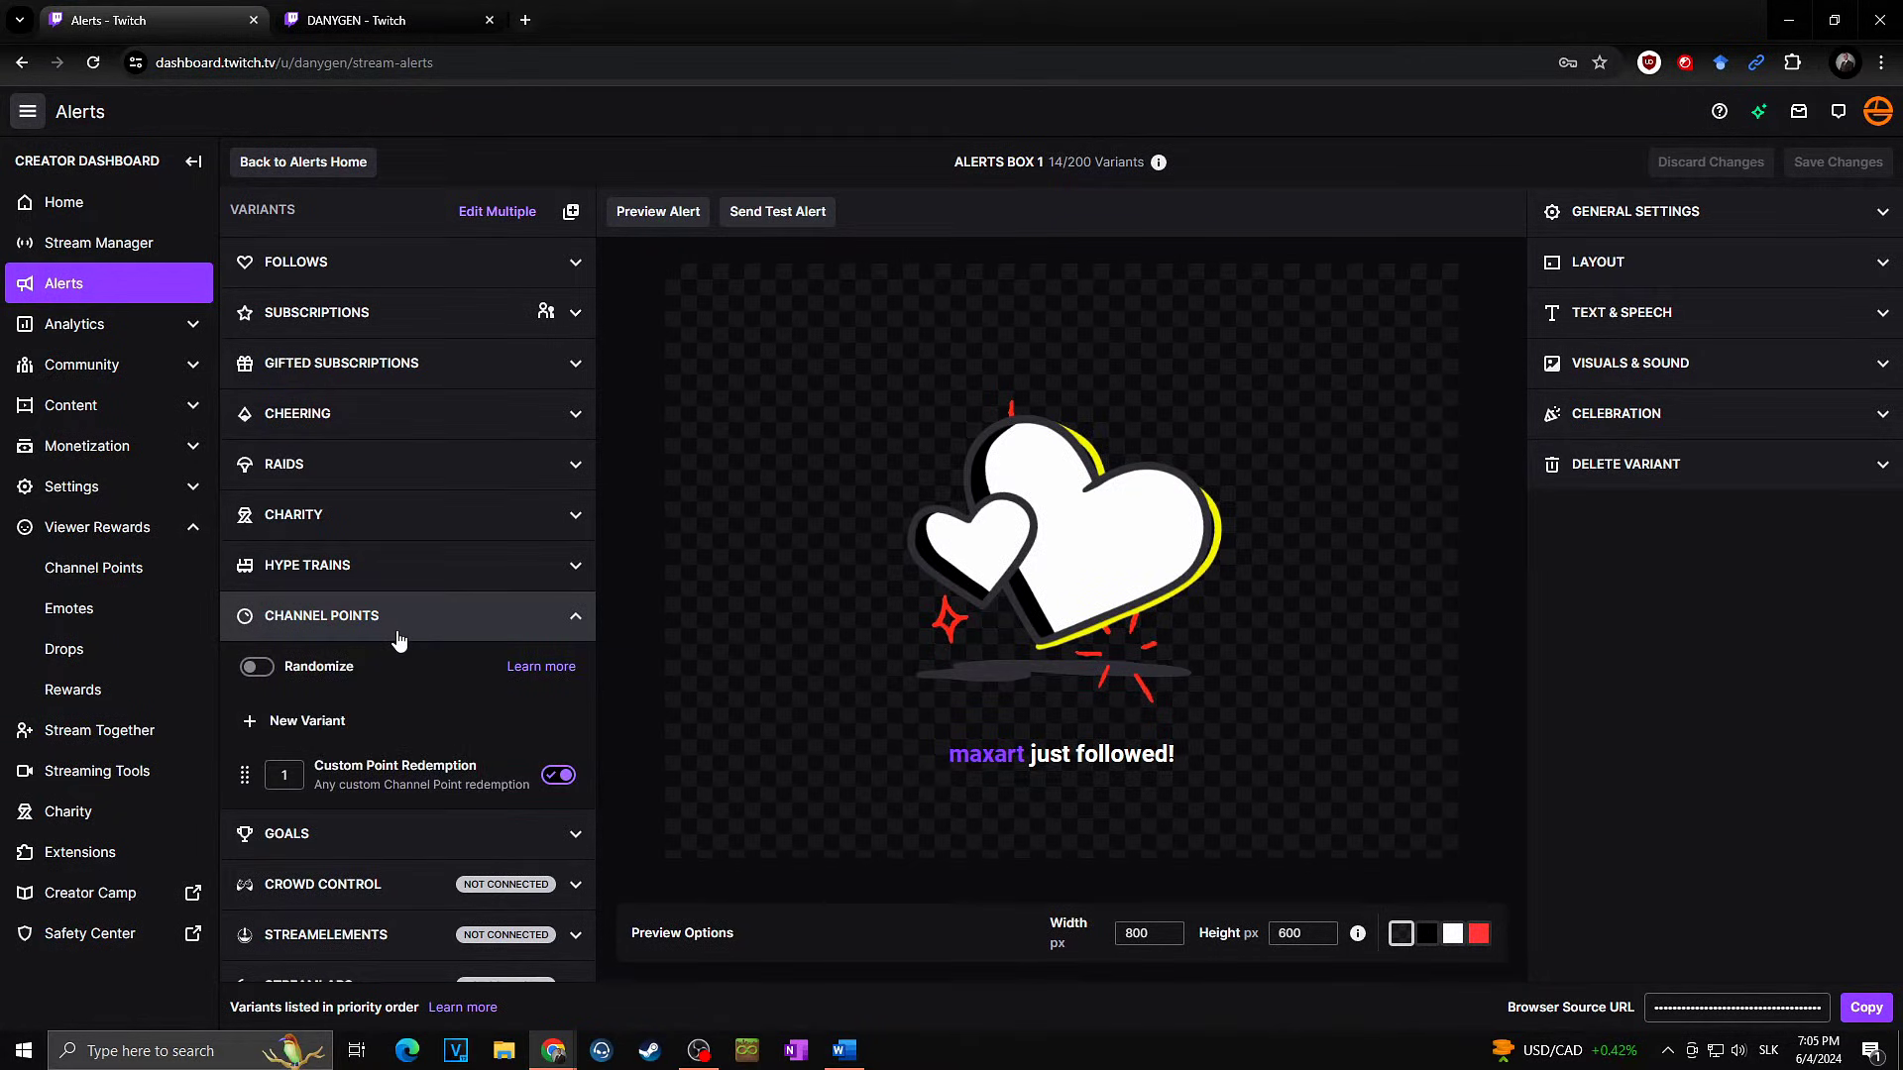
left_click(383, 790)
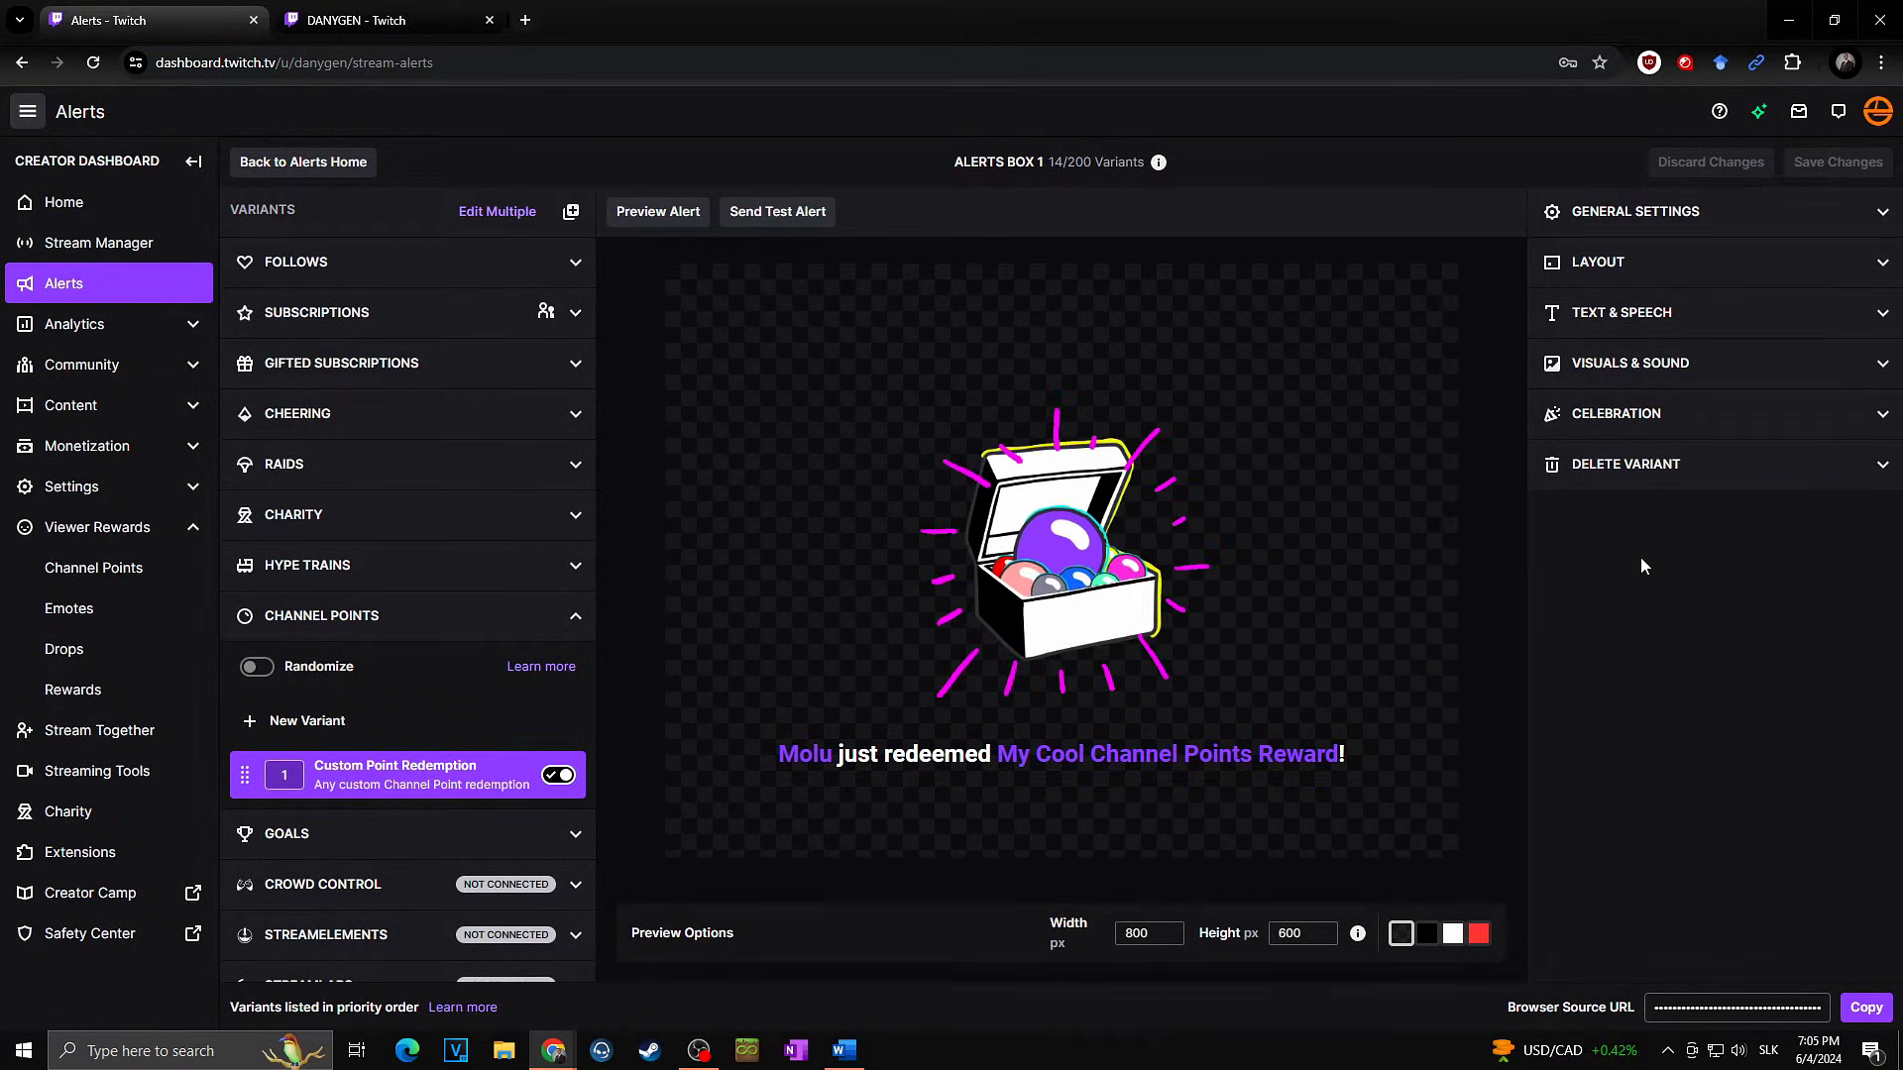
left_click(1758, 218)
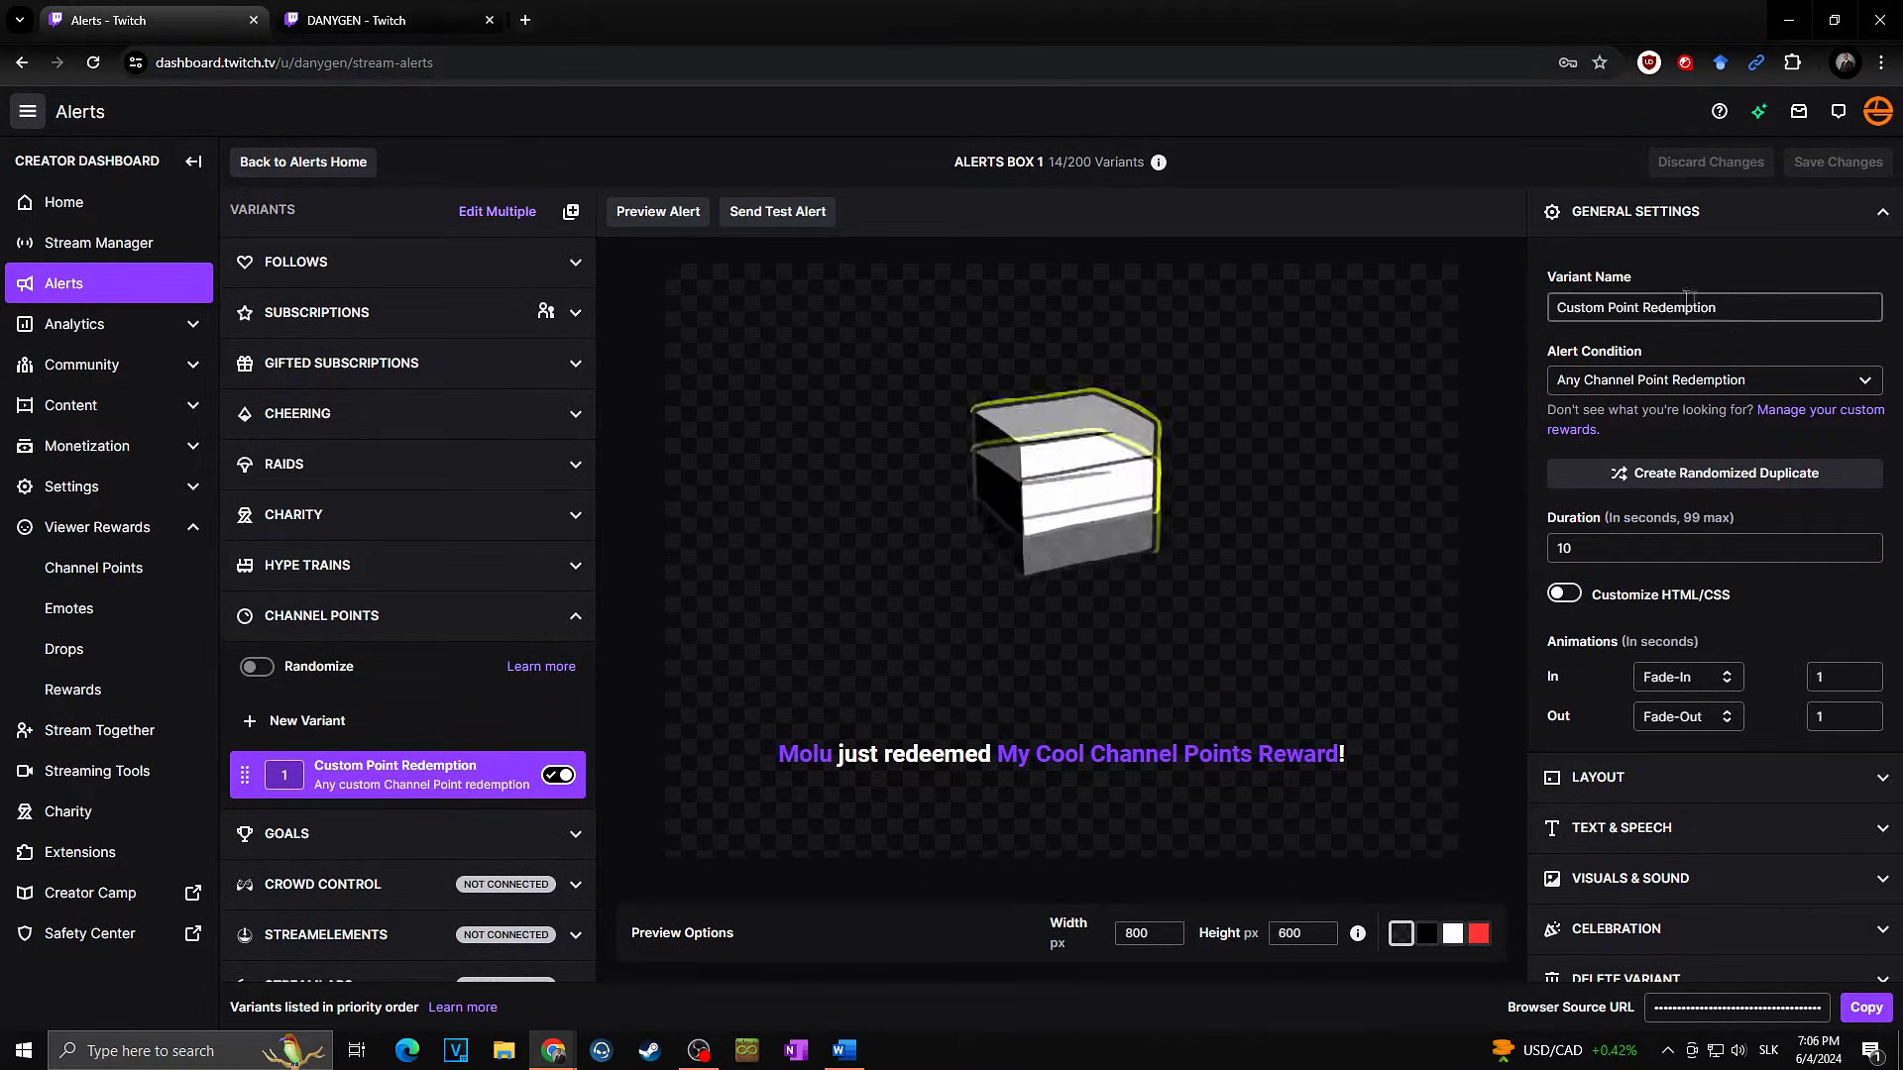
- Rename the variant 'Hello There', set its condition to the Hello There reward, duration 5
triple_click(1677, 307)
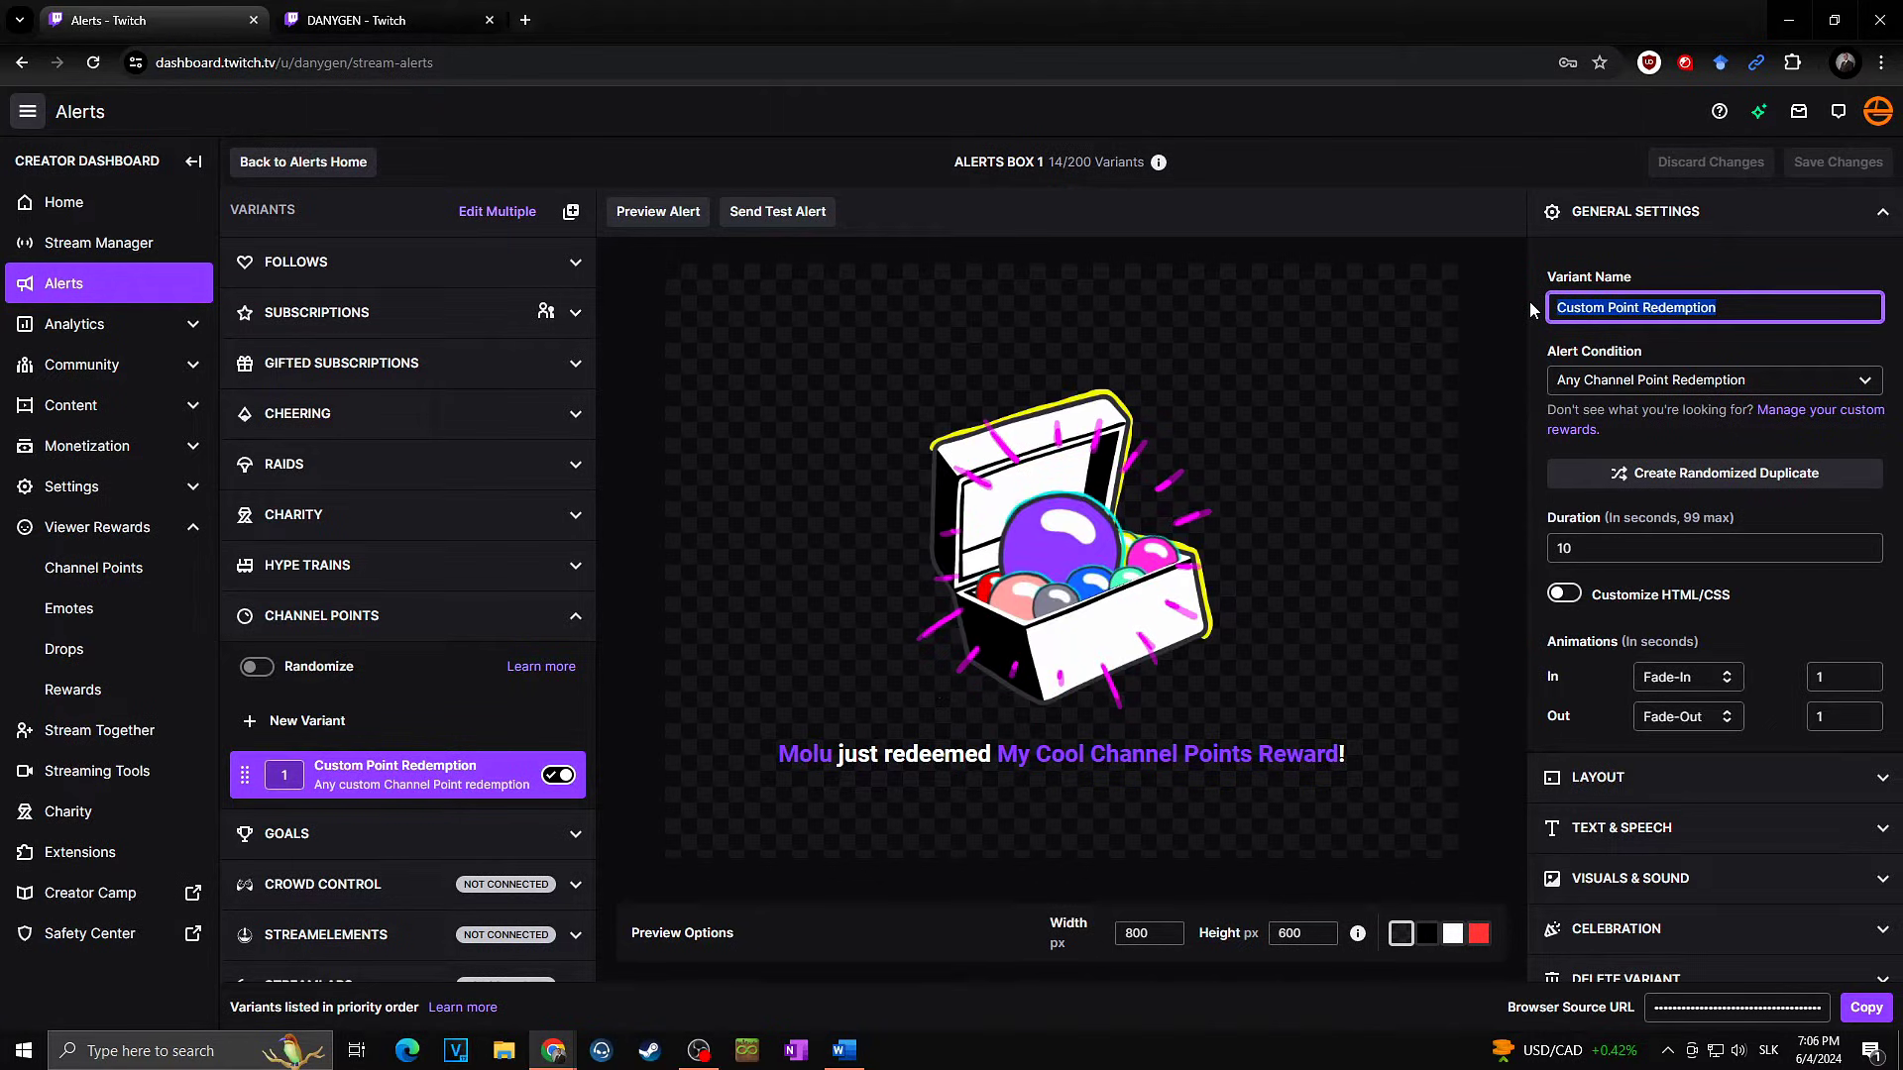
type("Hello There")
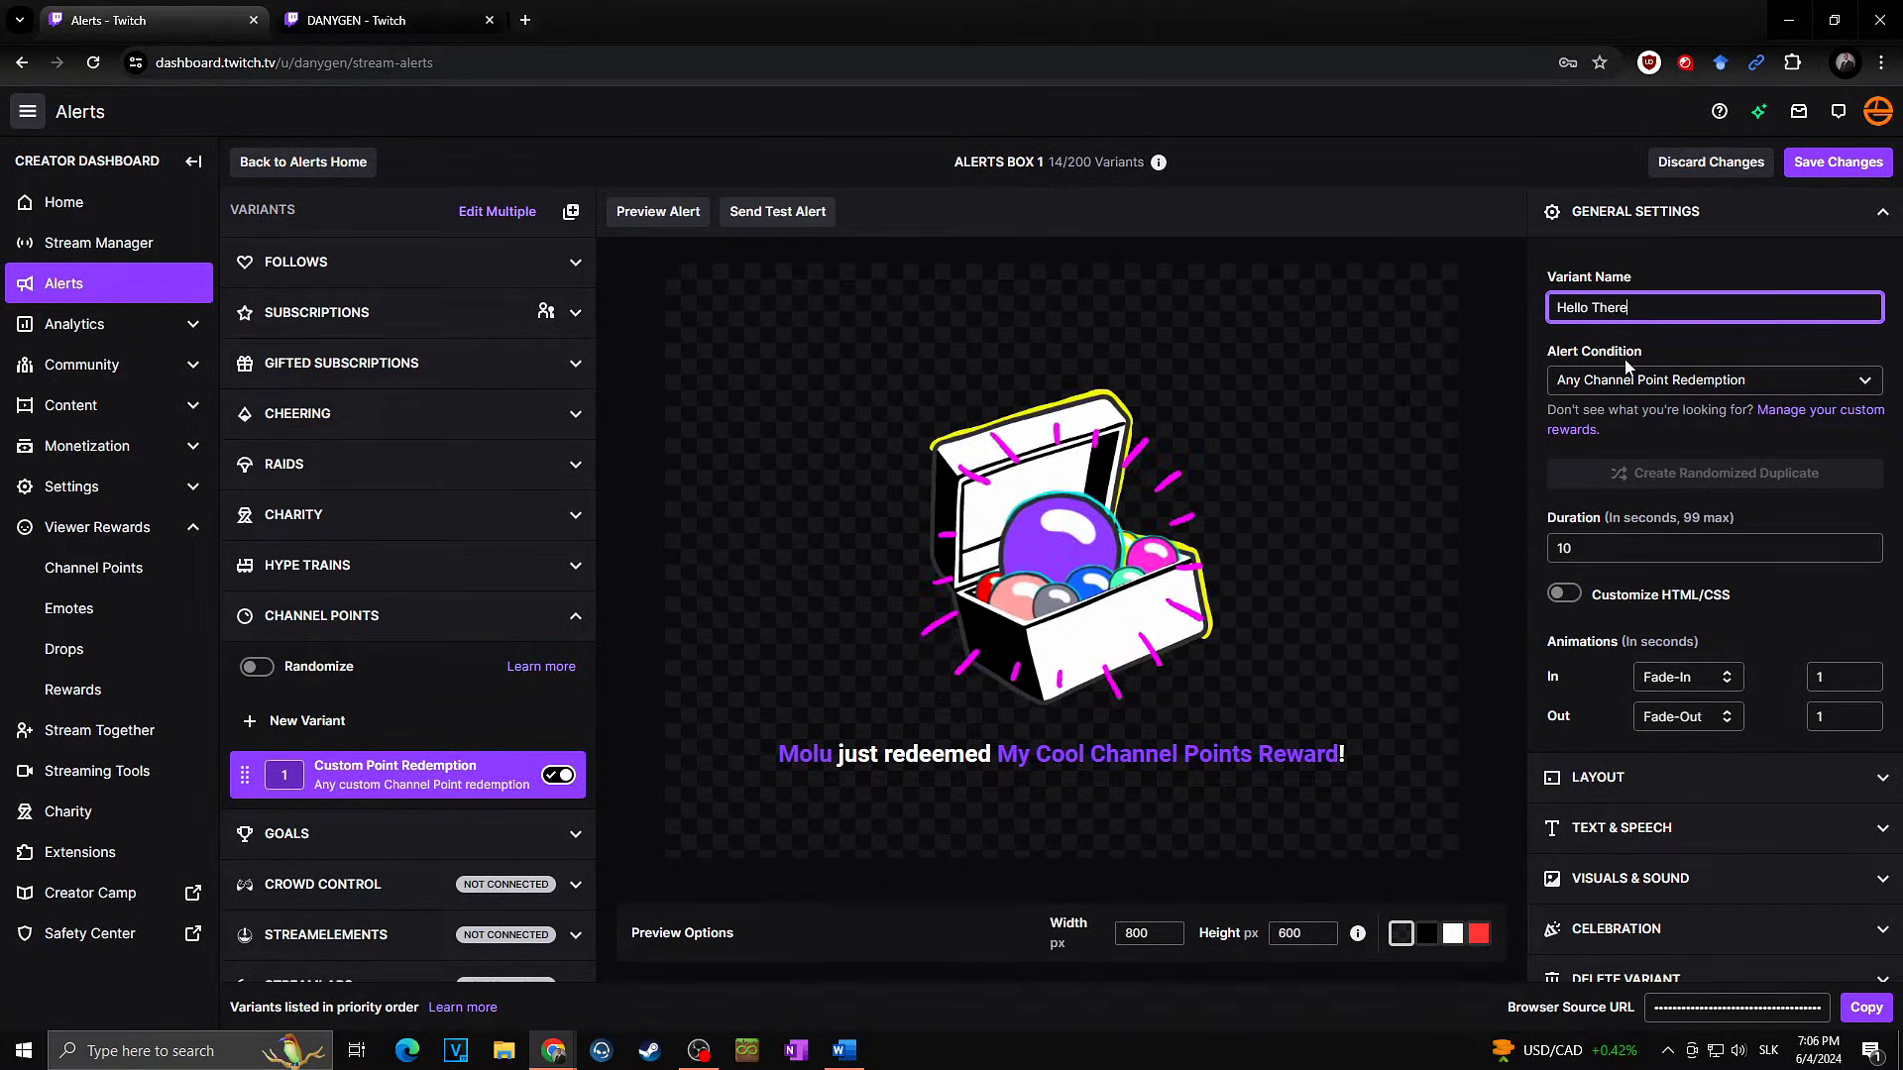
left_click(1786, 394)
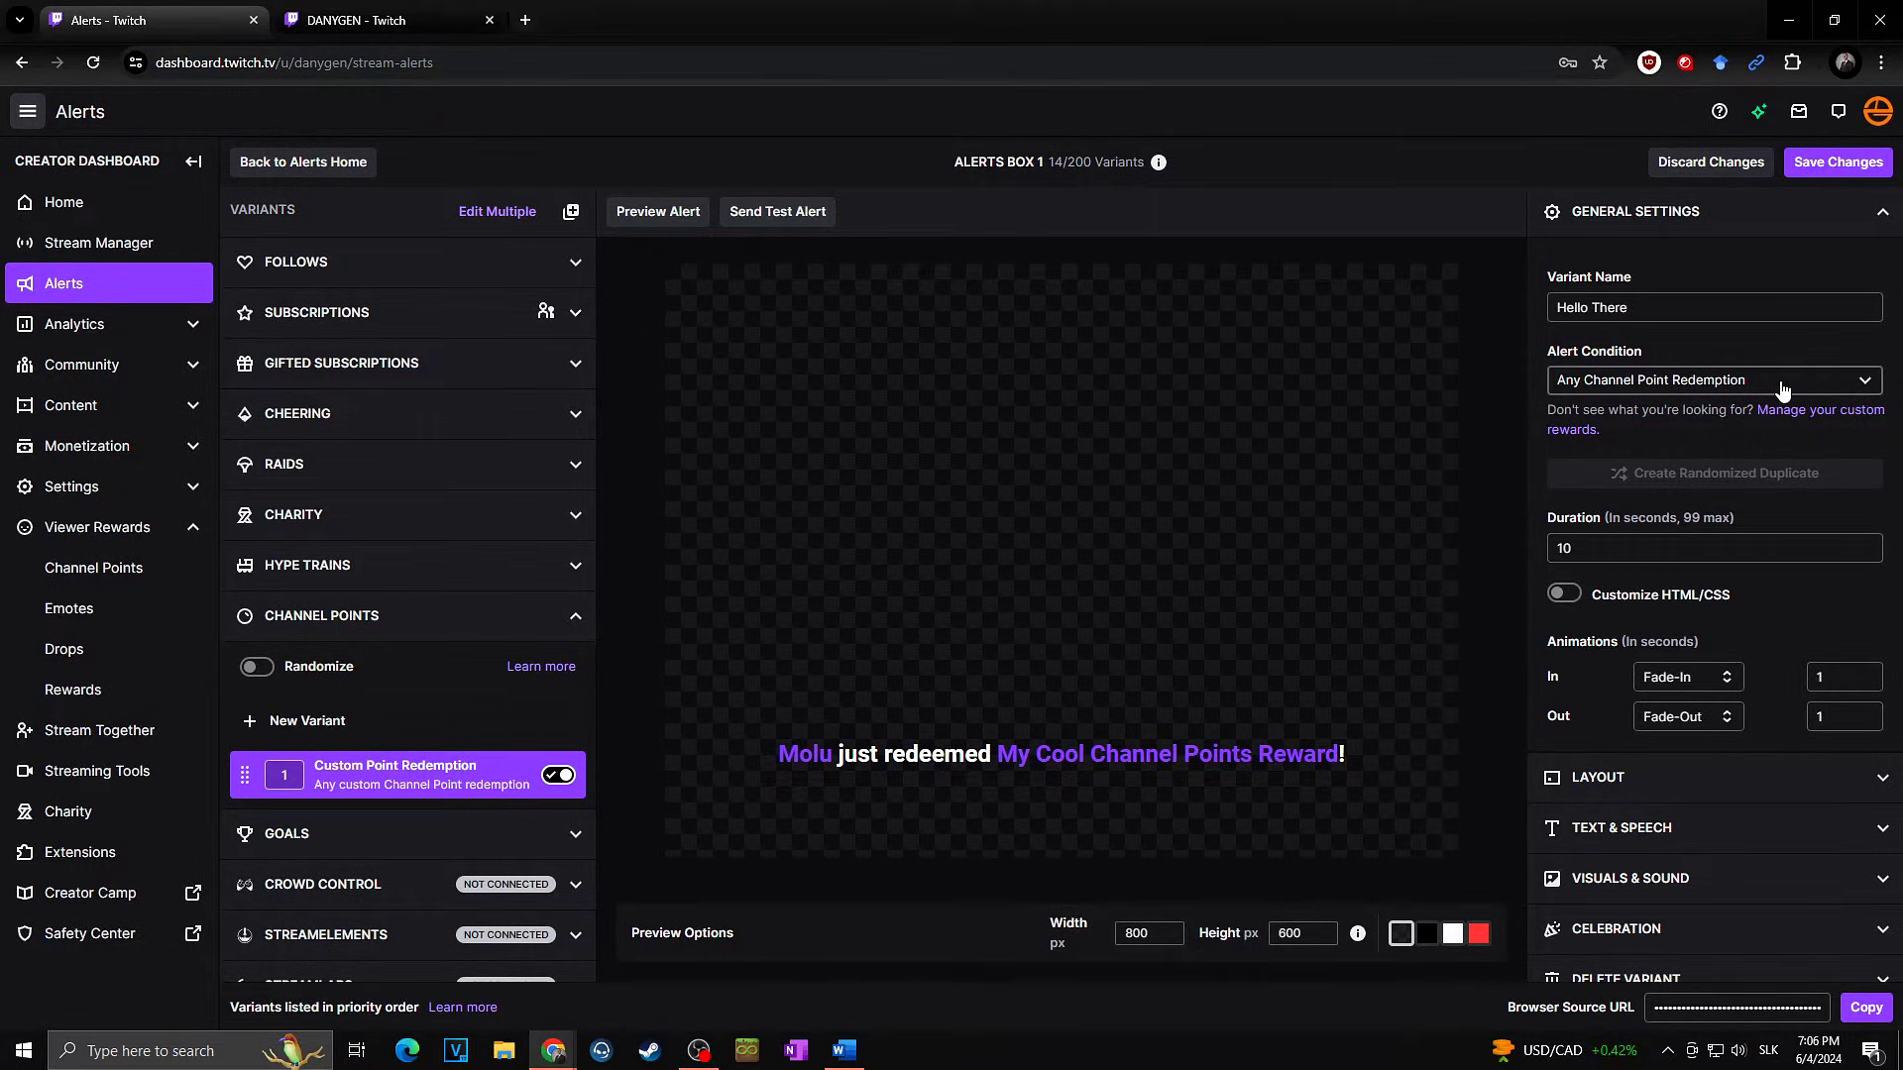
left_click(1783, 389)
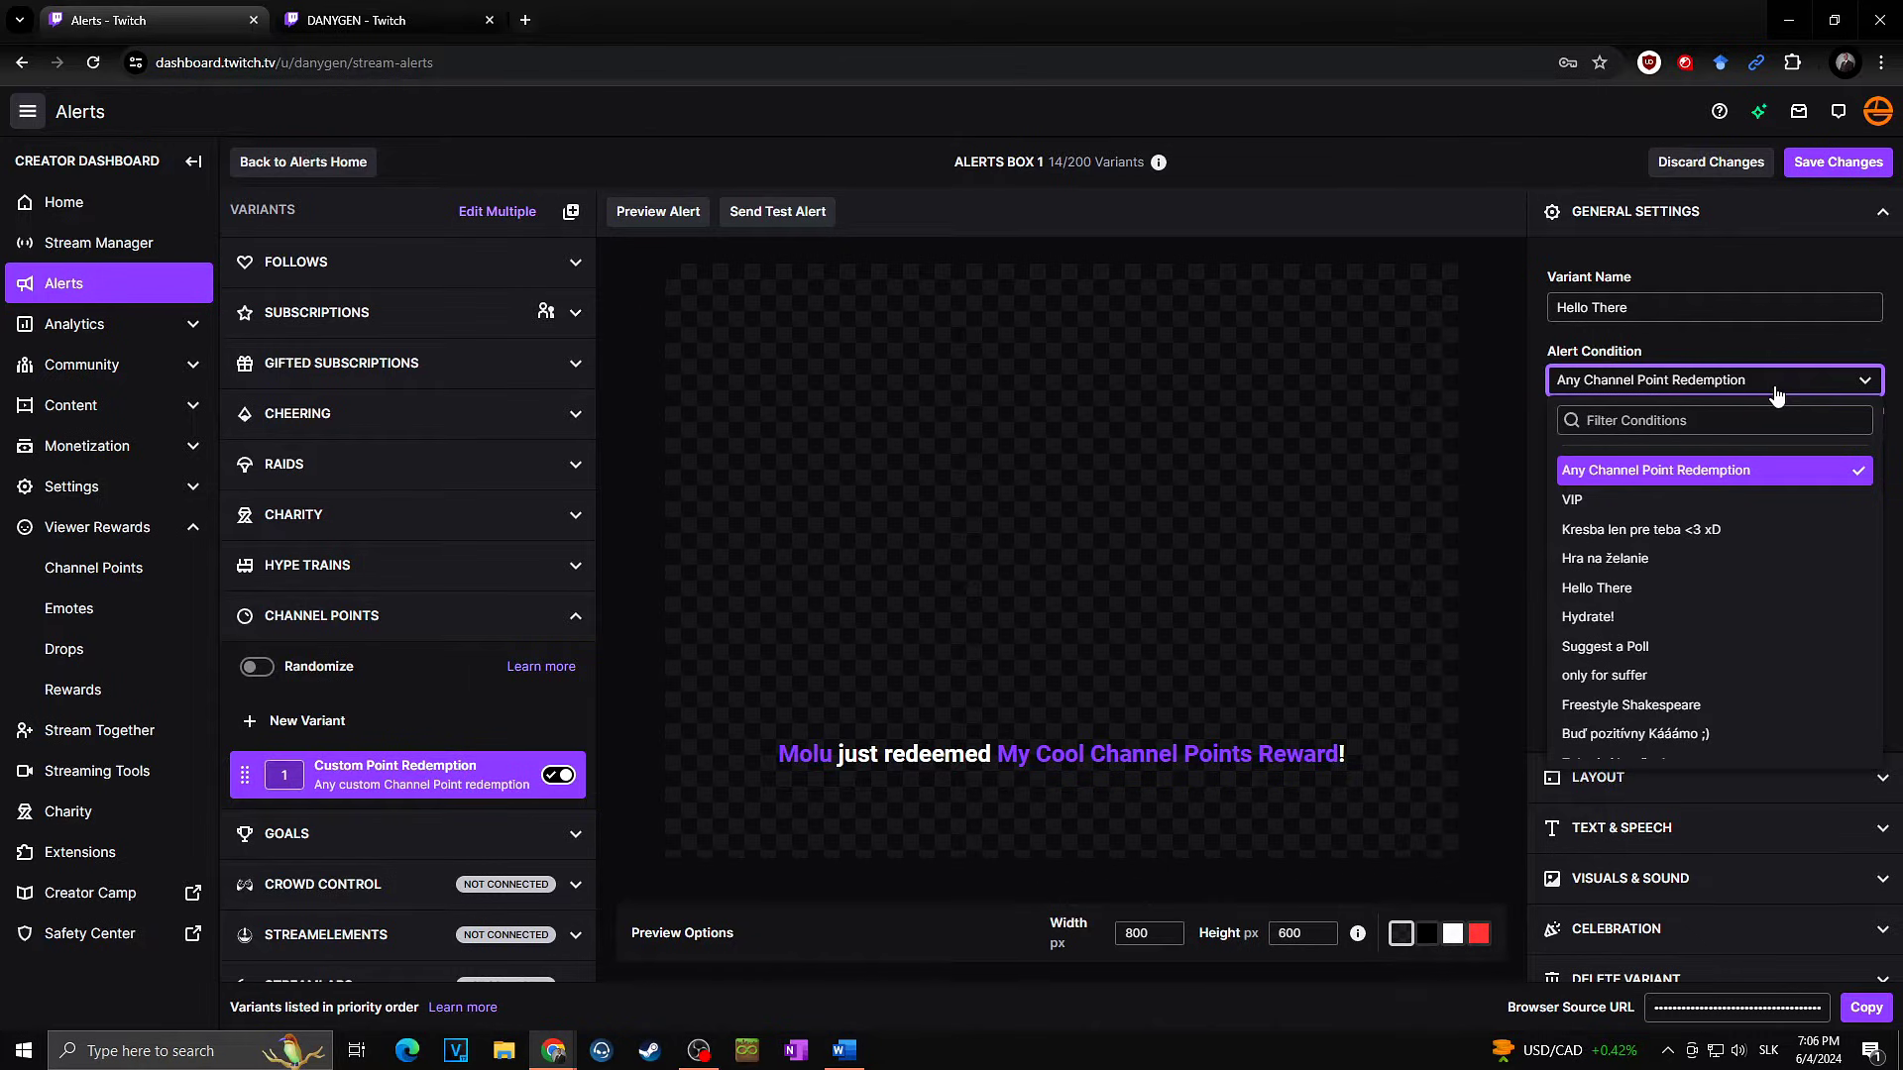
left_click(1646, 595)
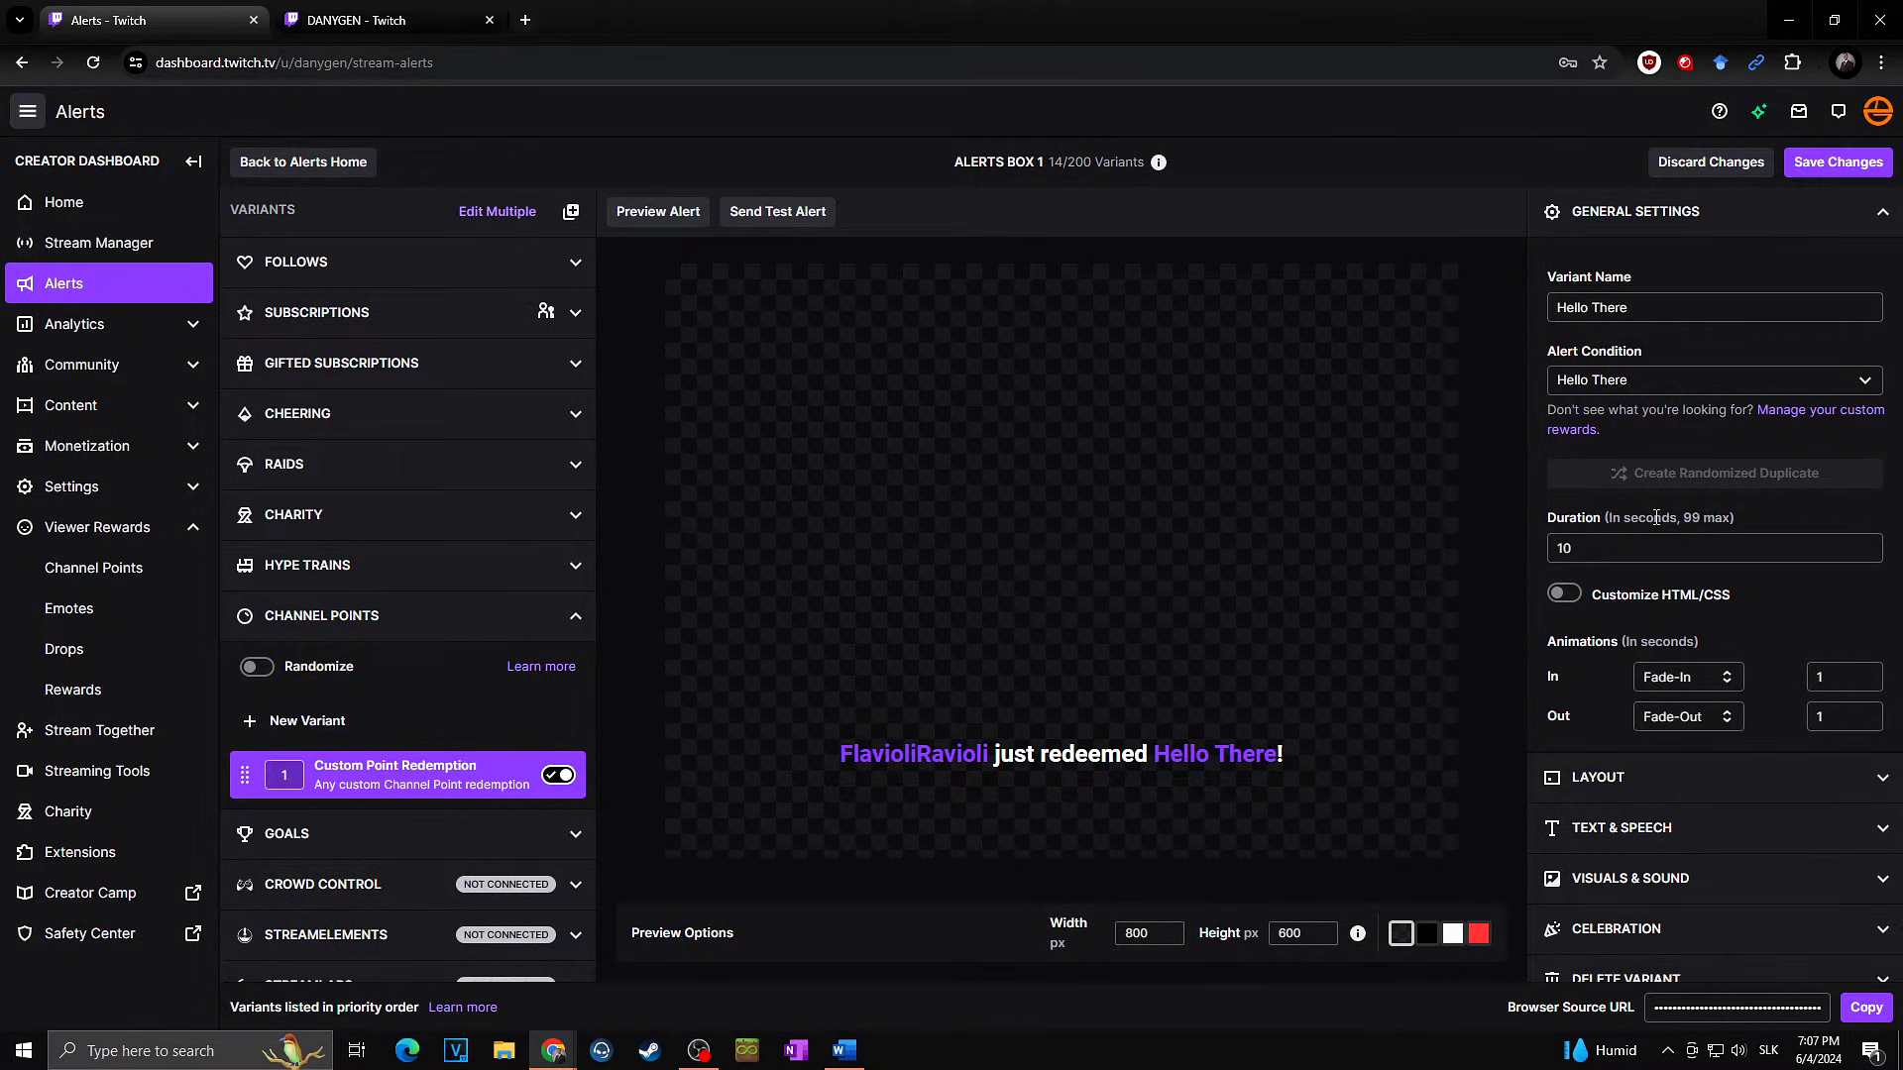
double_click(1652, 548)
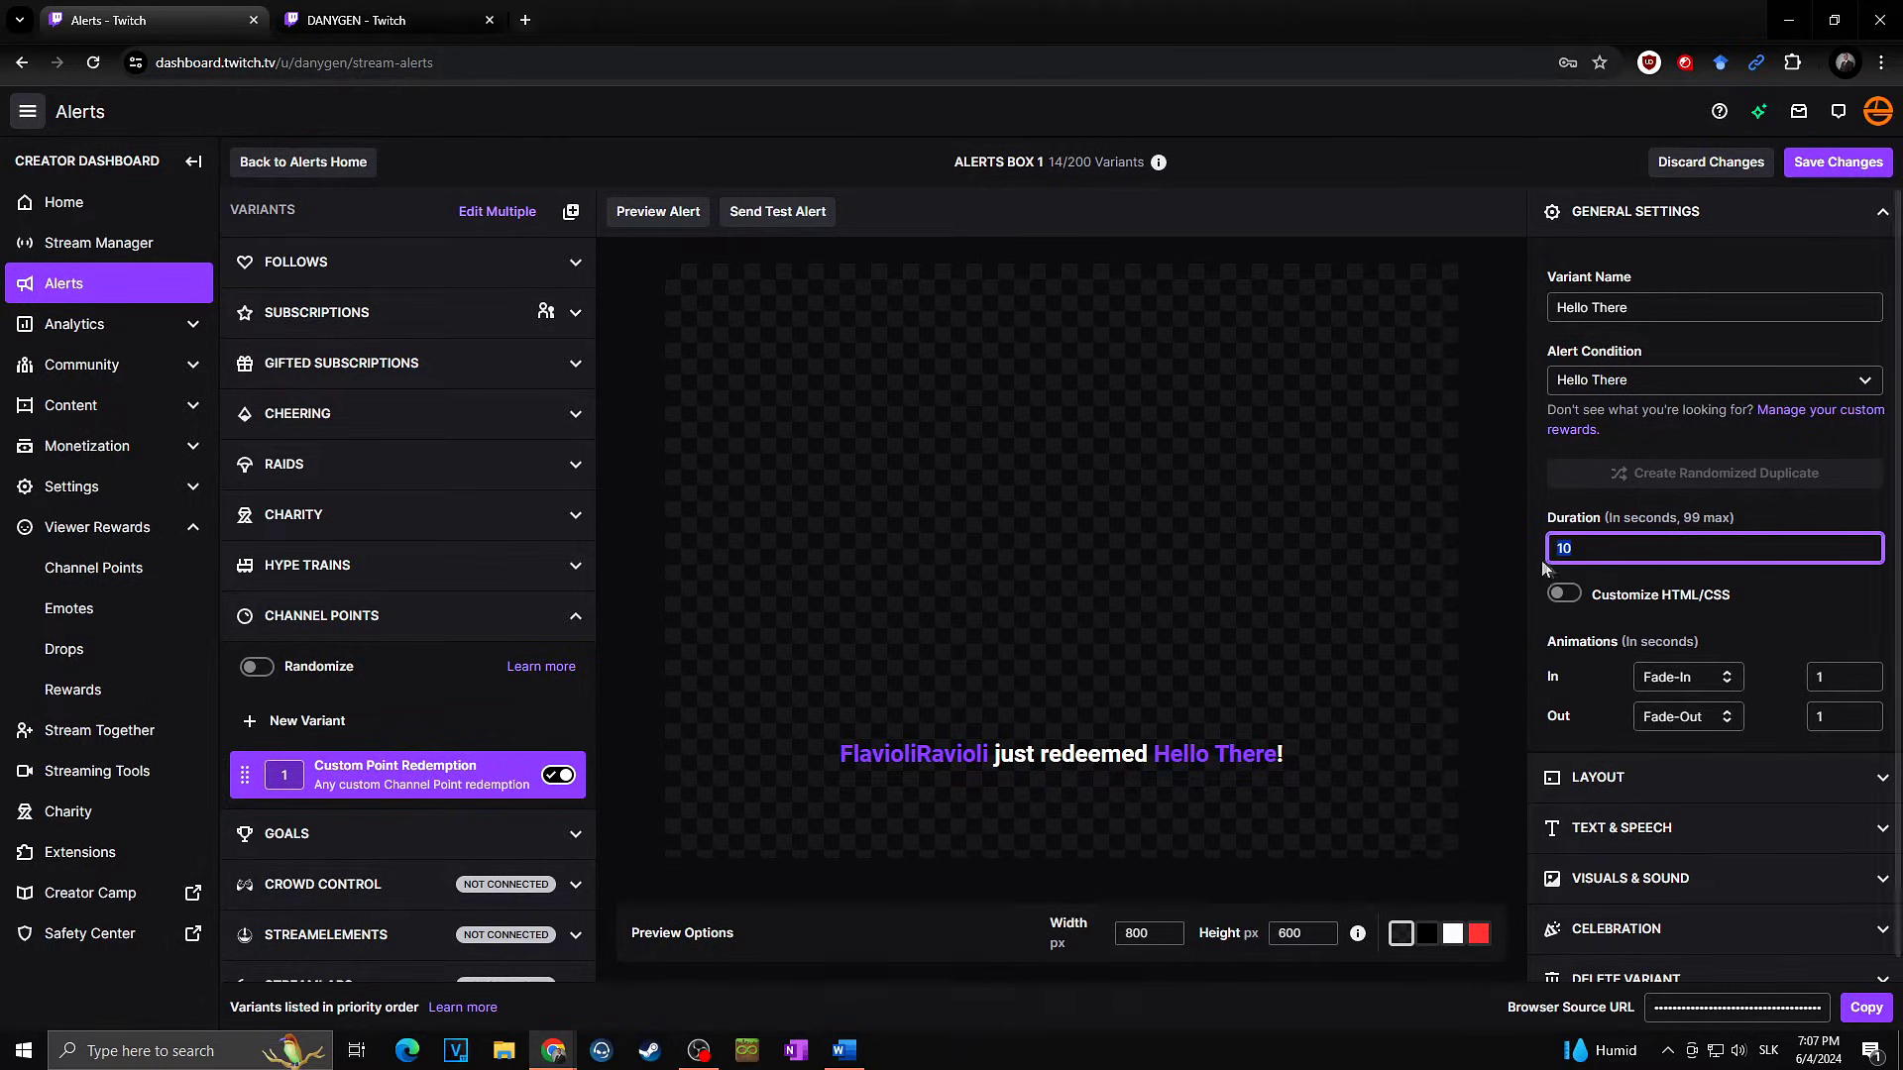
type("5")
scroll(1801, 614, "down", 1)
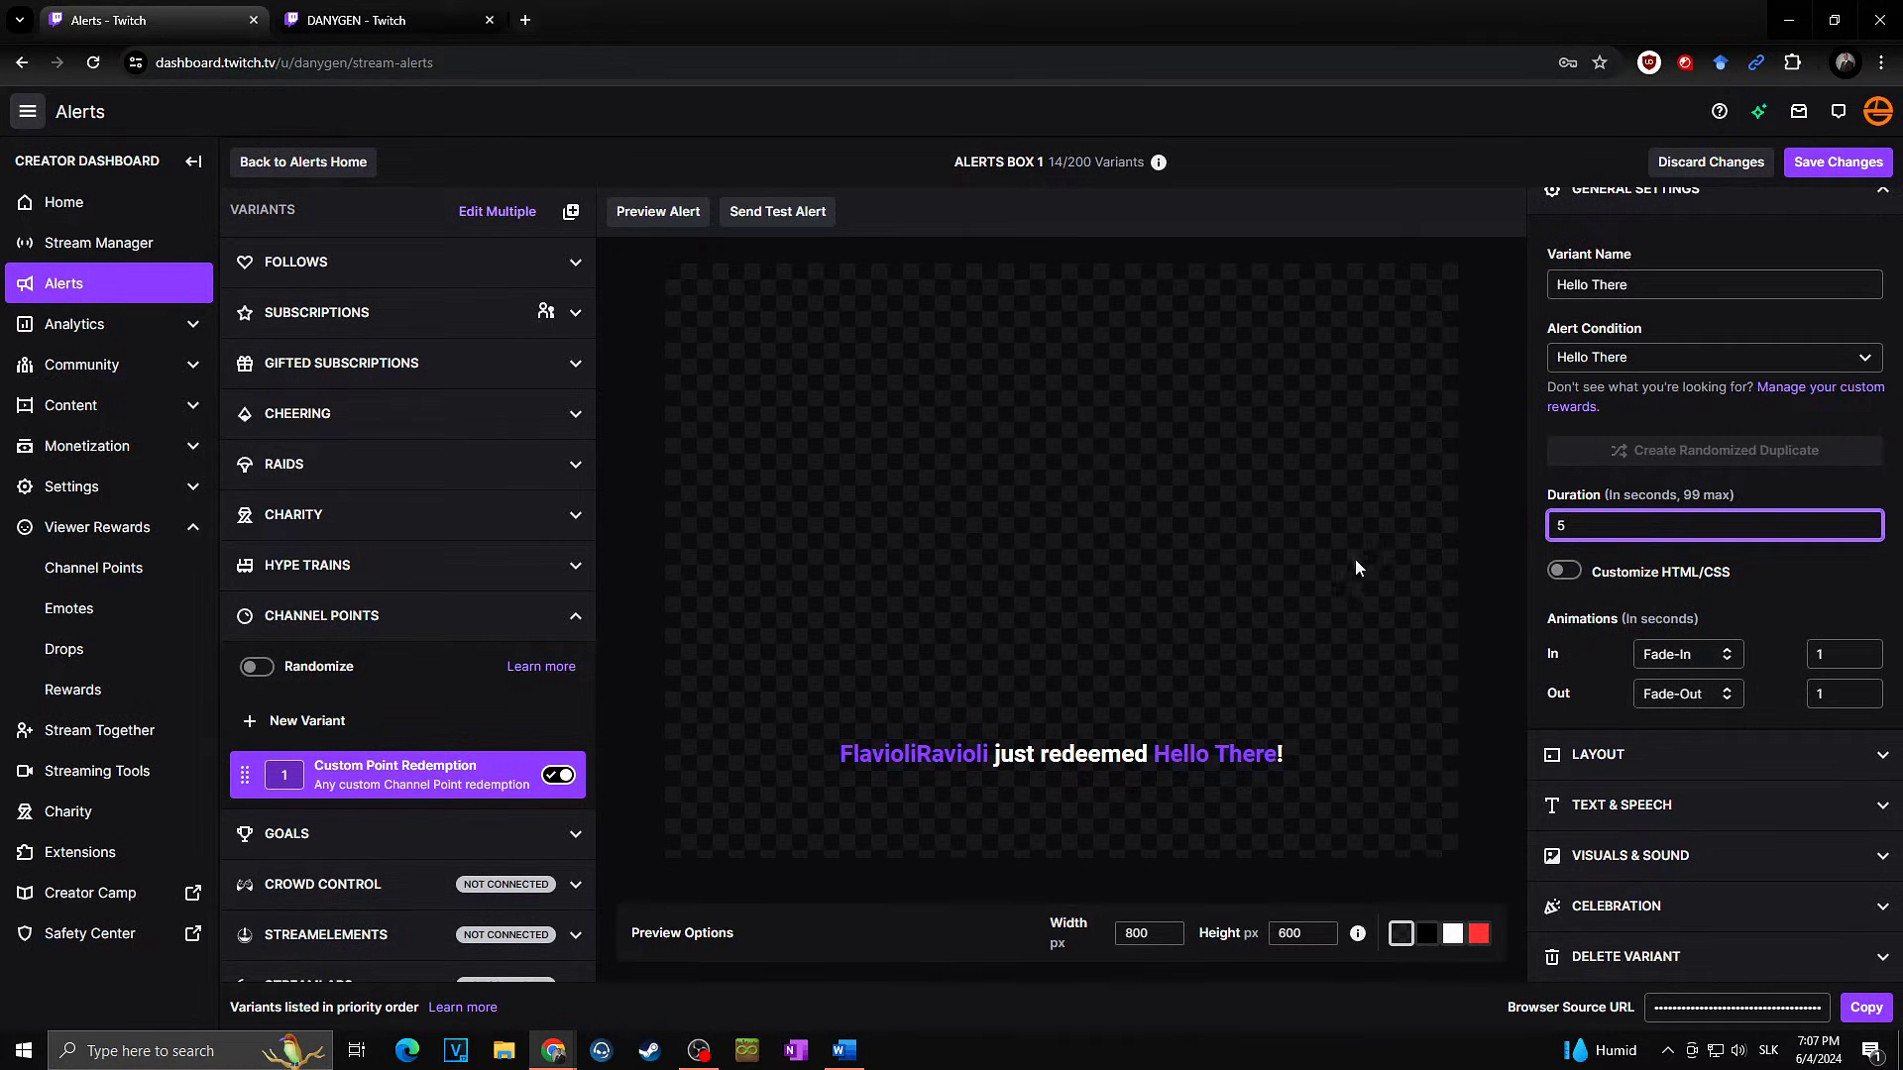
- Delete all of the alert's message text in Text & Speech
left_click(1694, 823)
scroll(1699, 769, "down", 1)
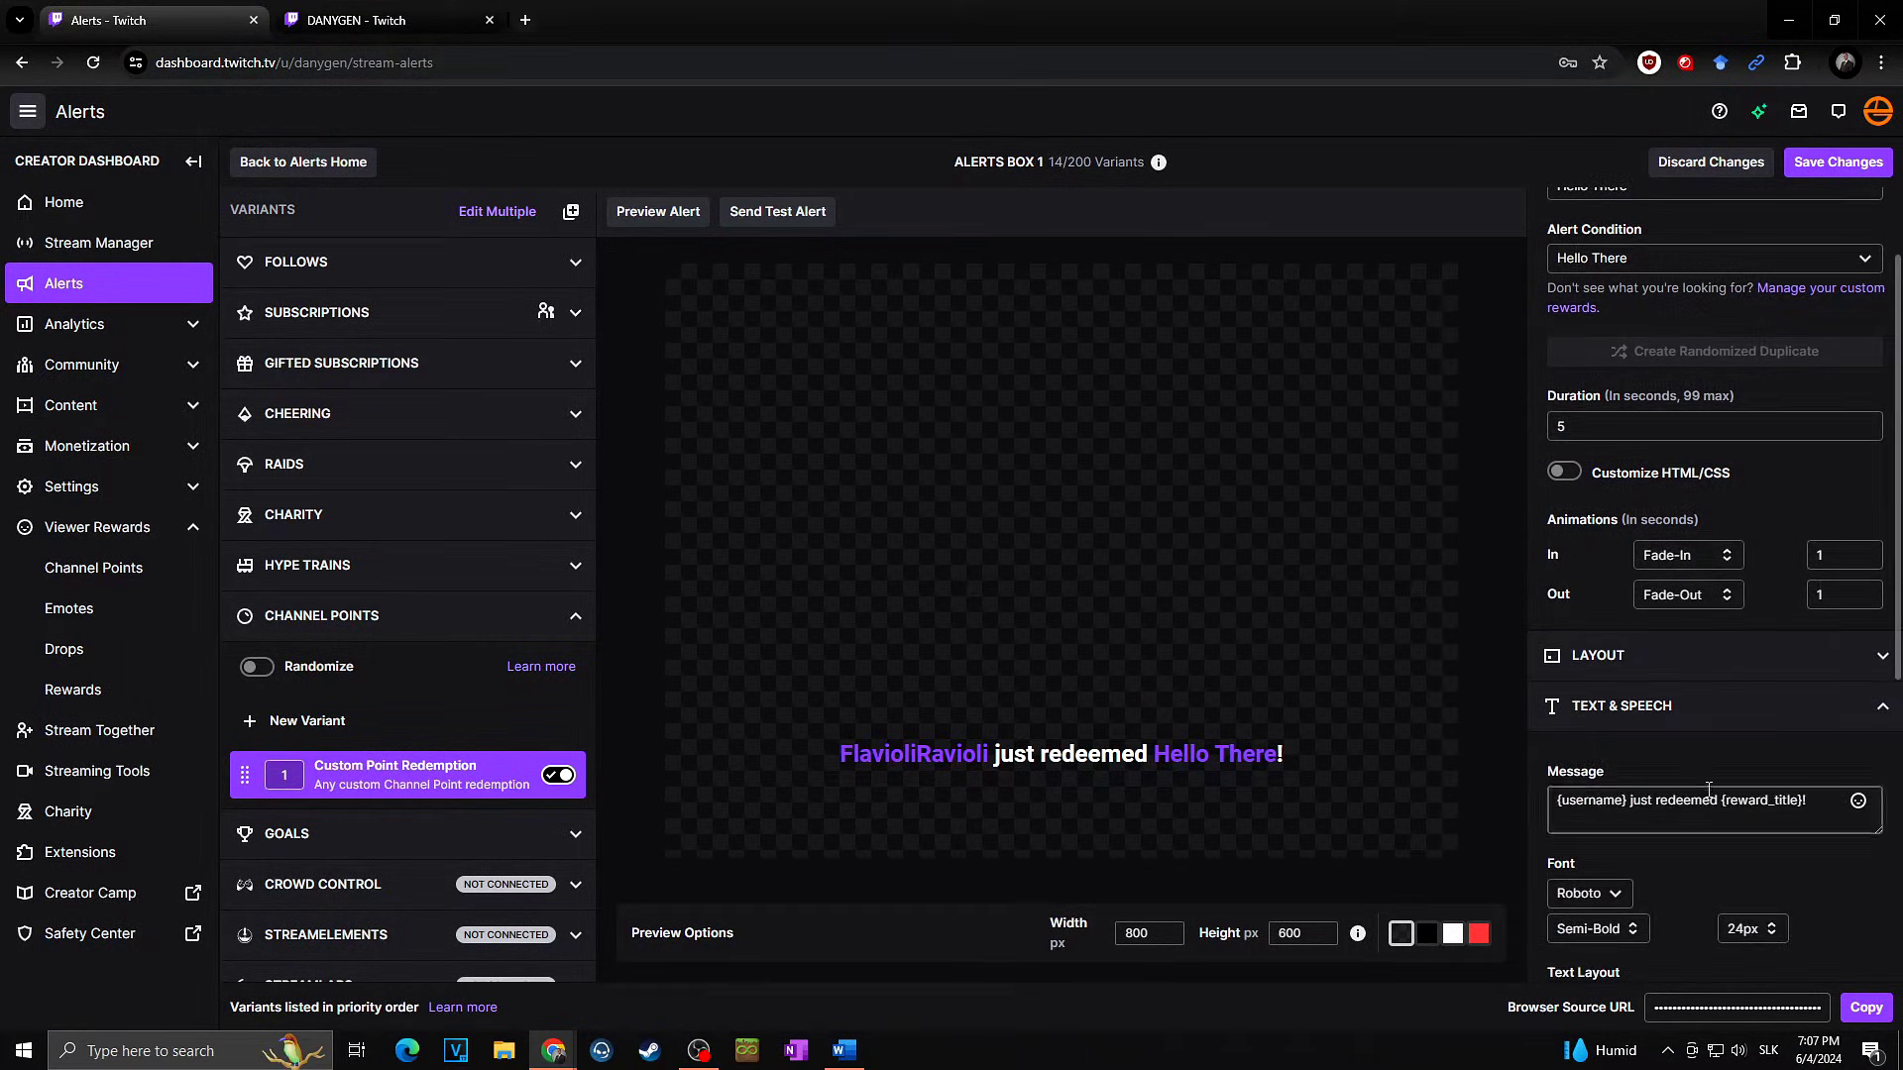
left_click(1708, 792)
double_click(1709, 792)
key("ctrl+a")
key("BackSpace")
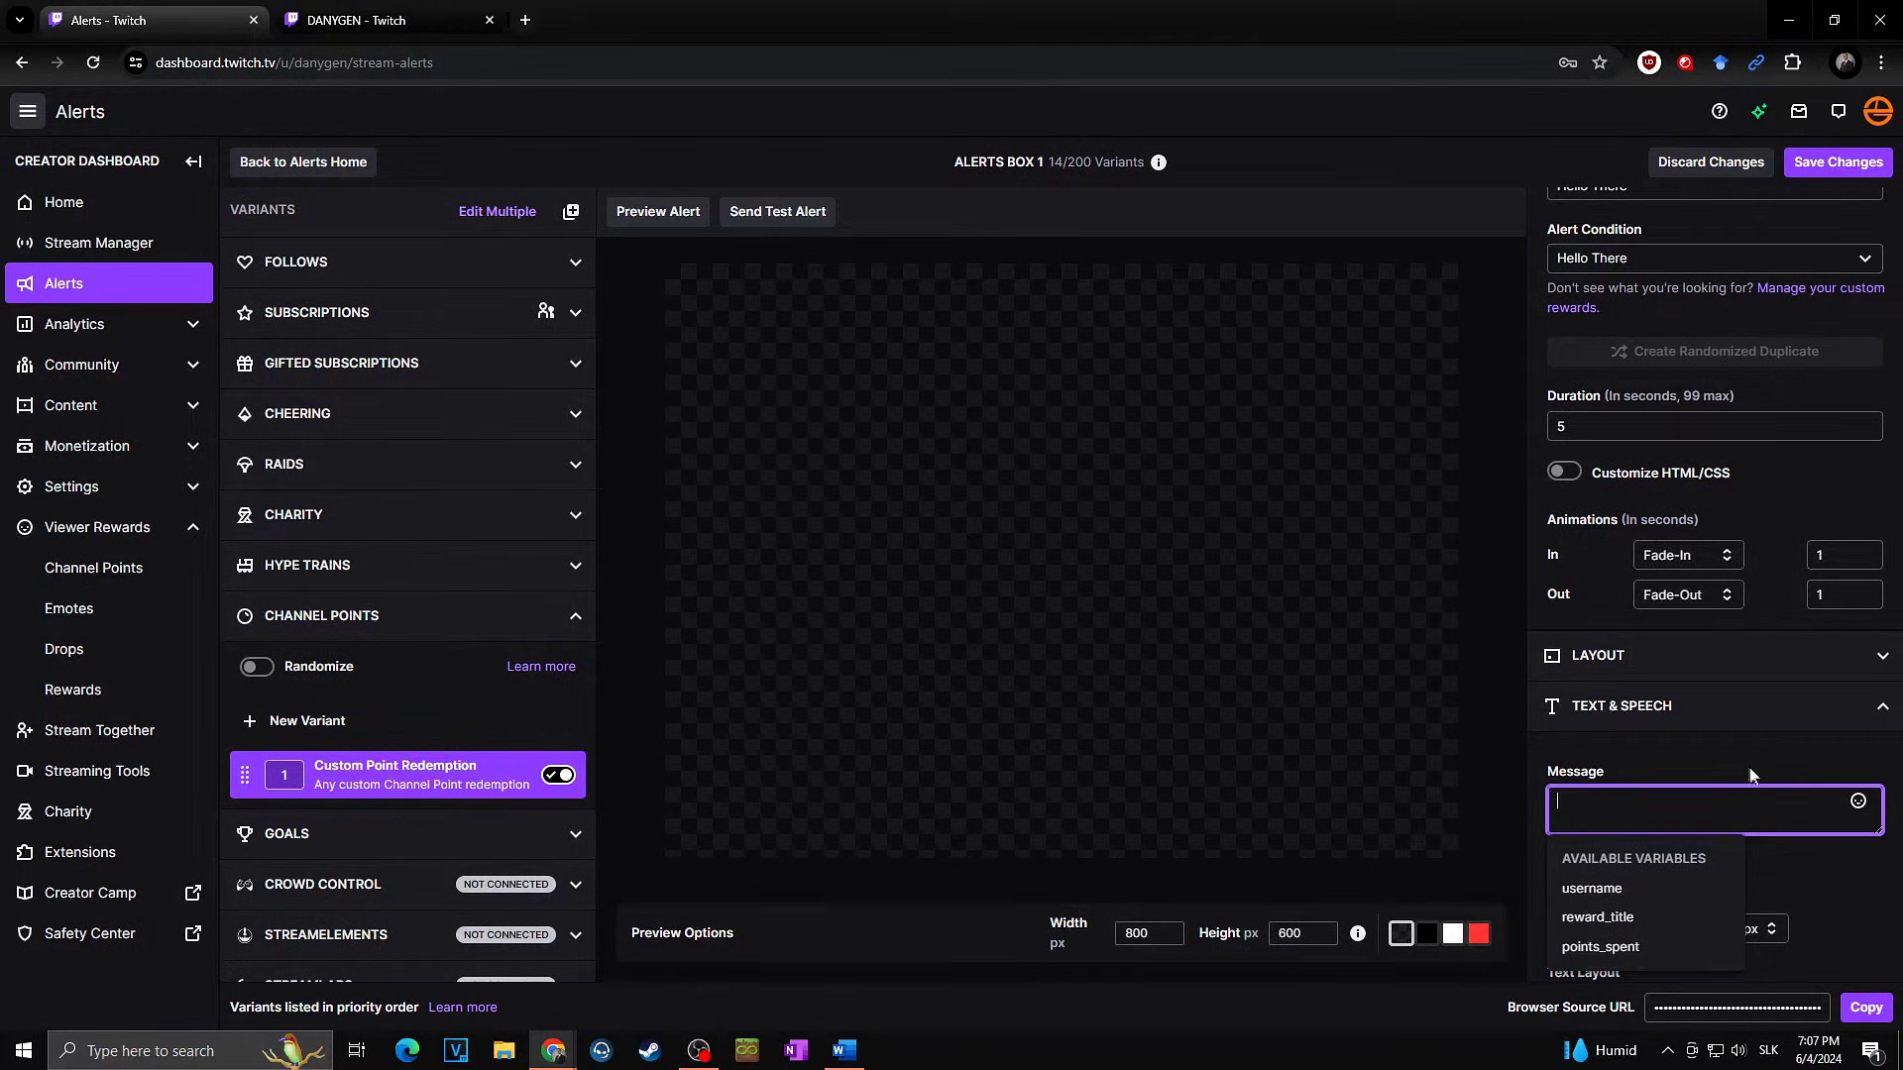
scroll(1750, 767, "down", 2)
left_click(1684, 506)
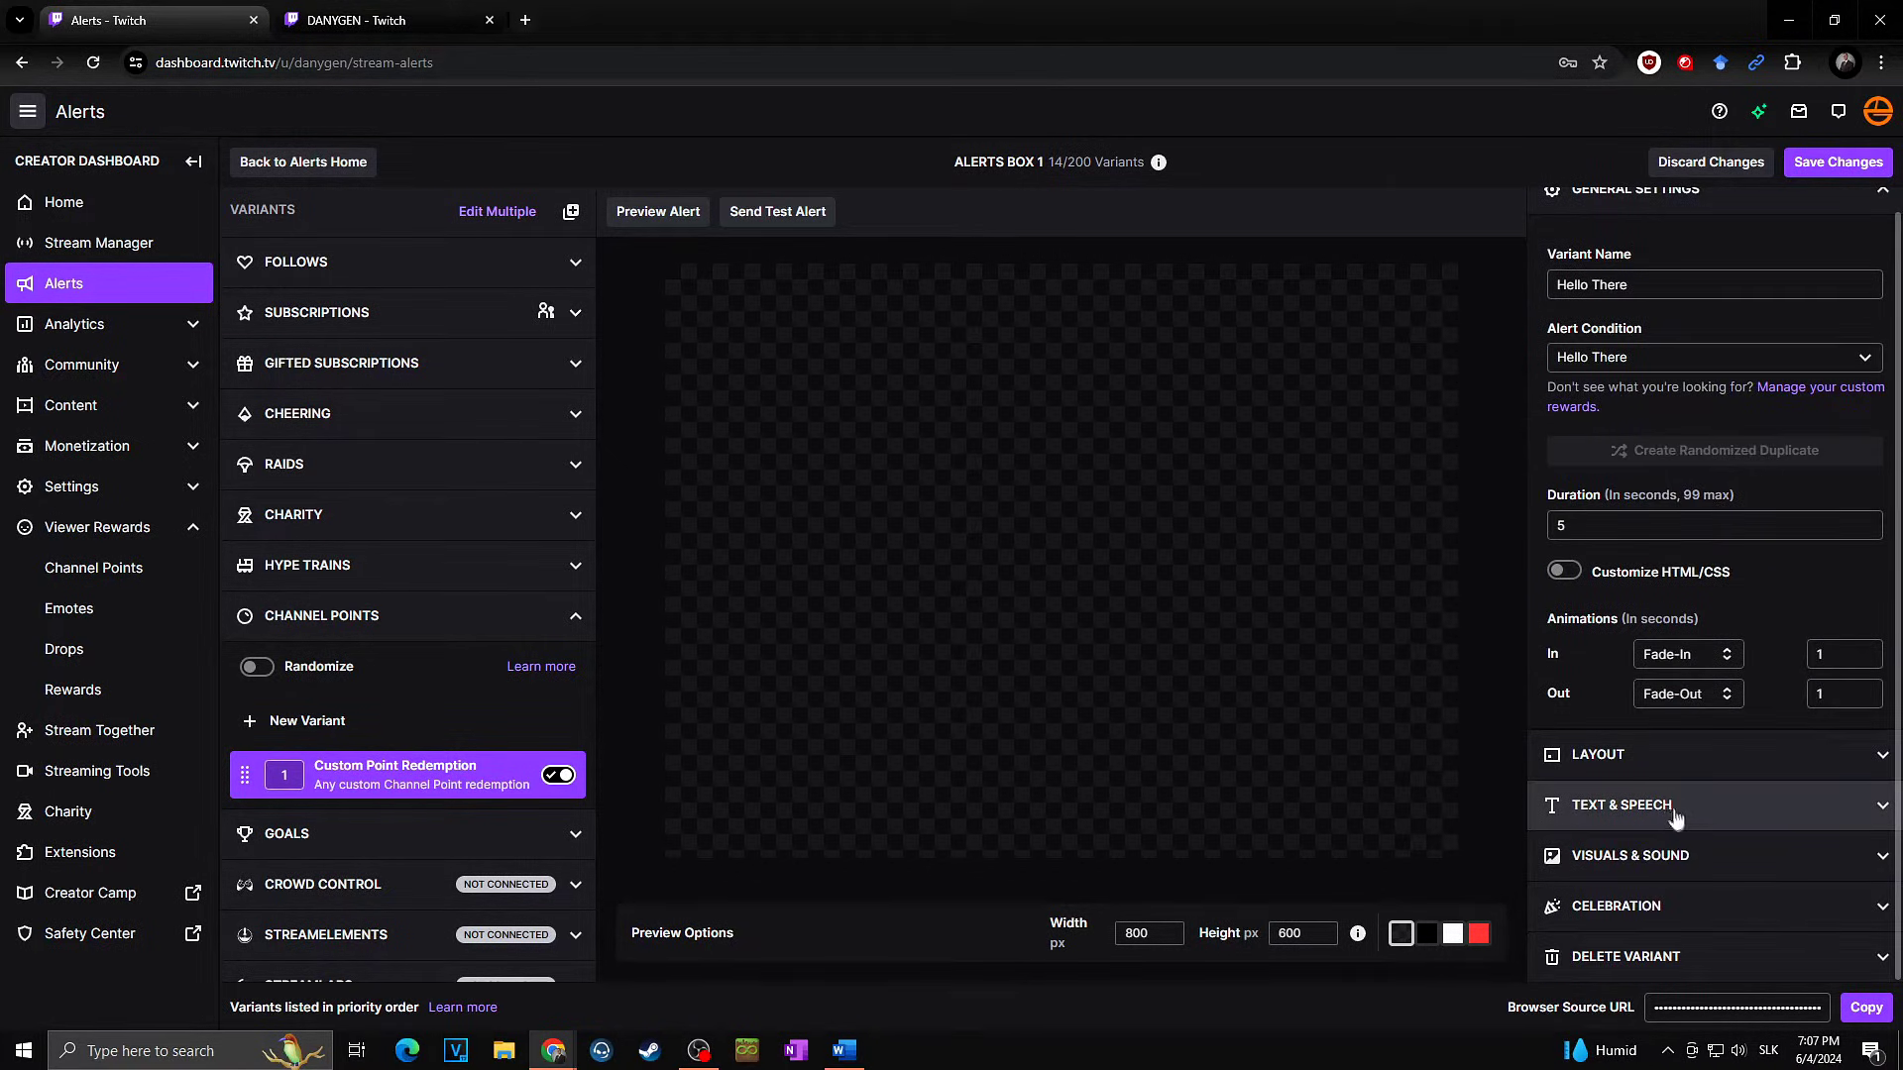
- Remove the default alert image, preview the alert, and browse for a replacement sound file
left_click(1696, 858)
scroll(1735, 733, "down", 3)
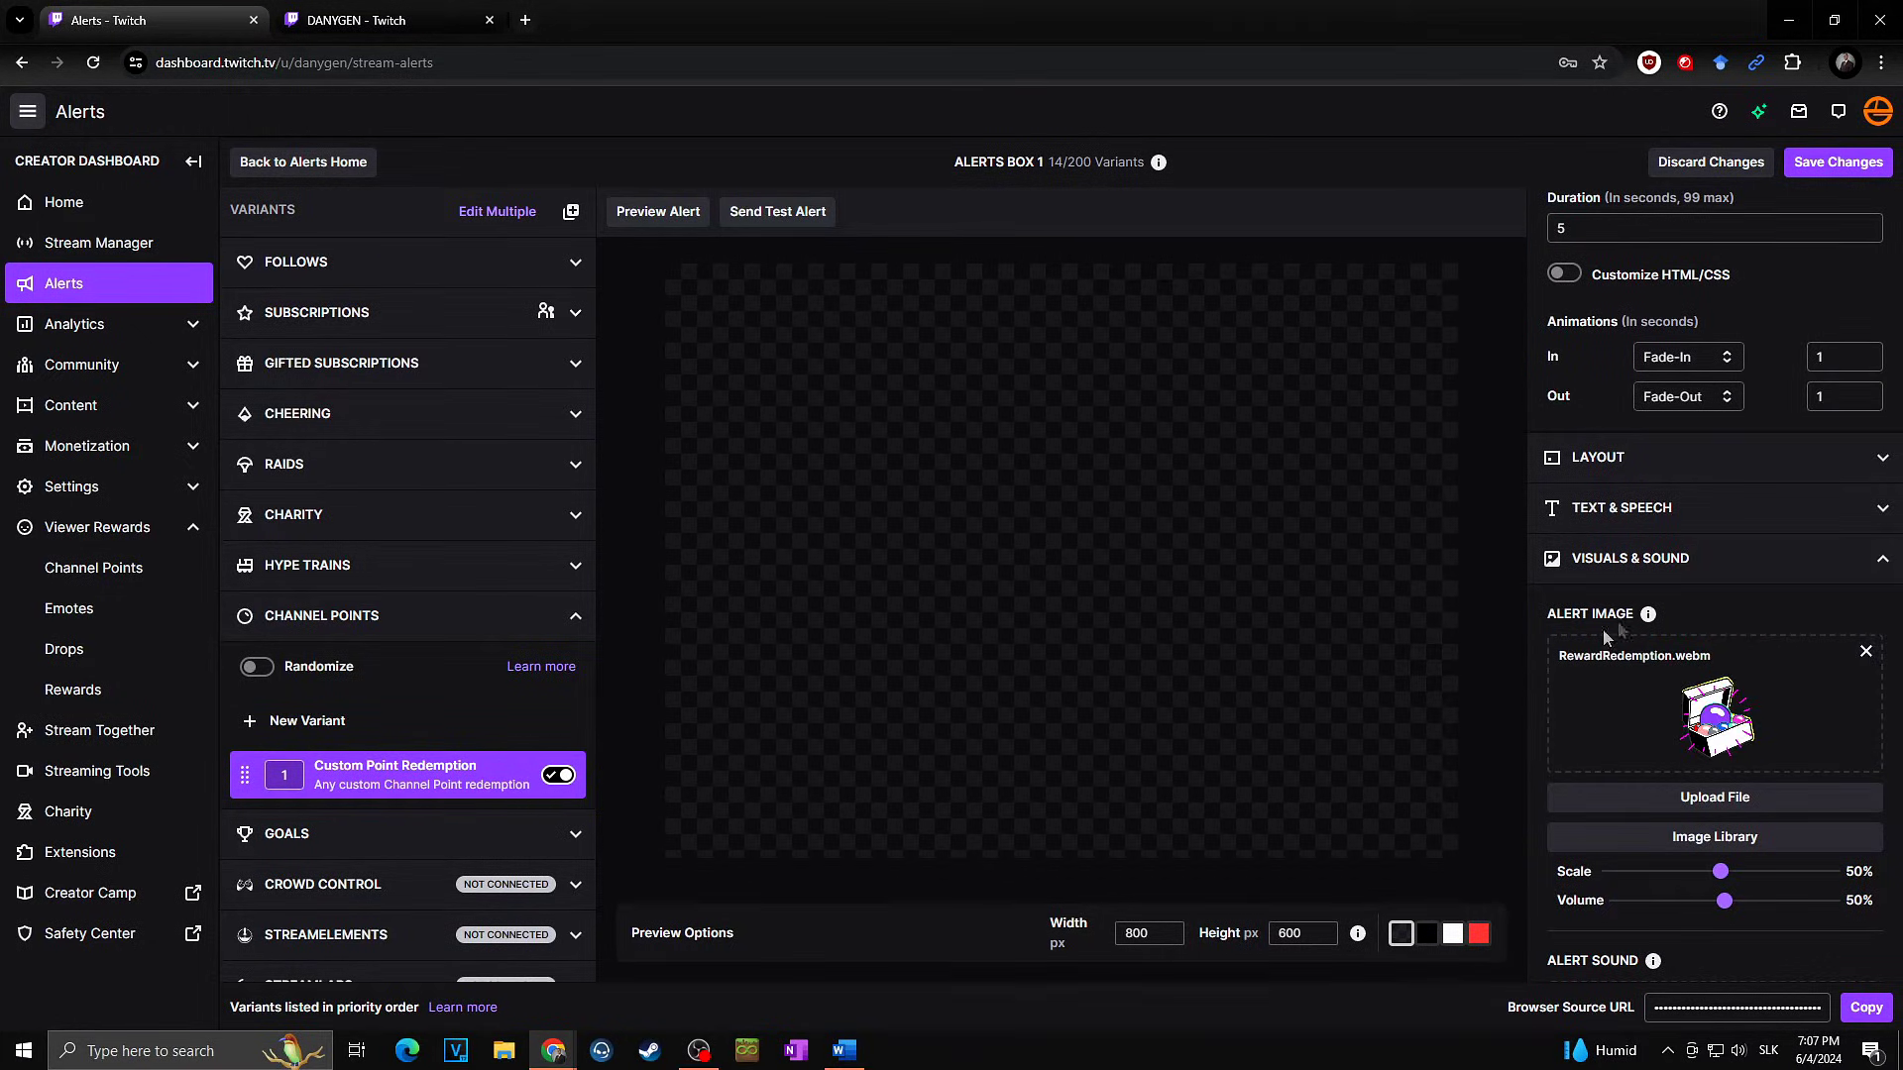
left_click(1863, 654)
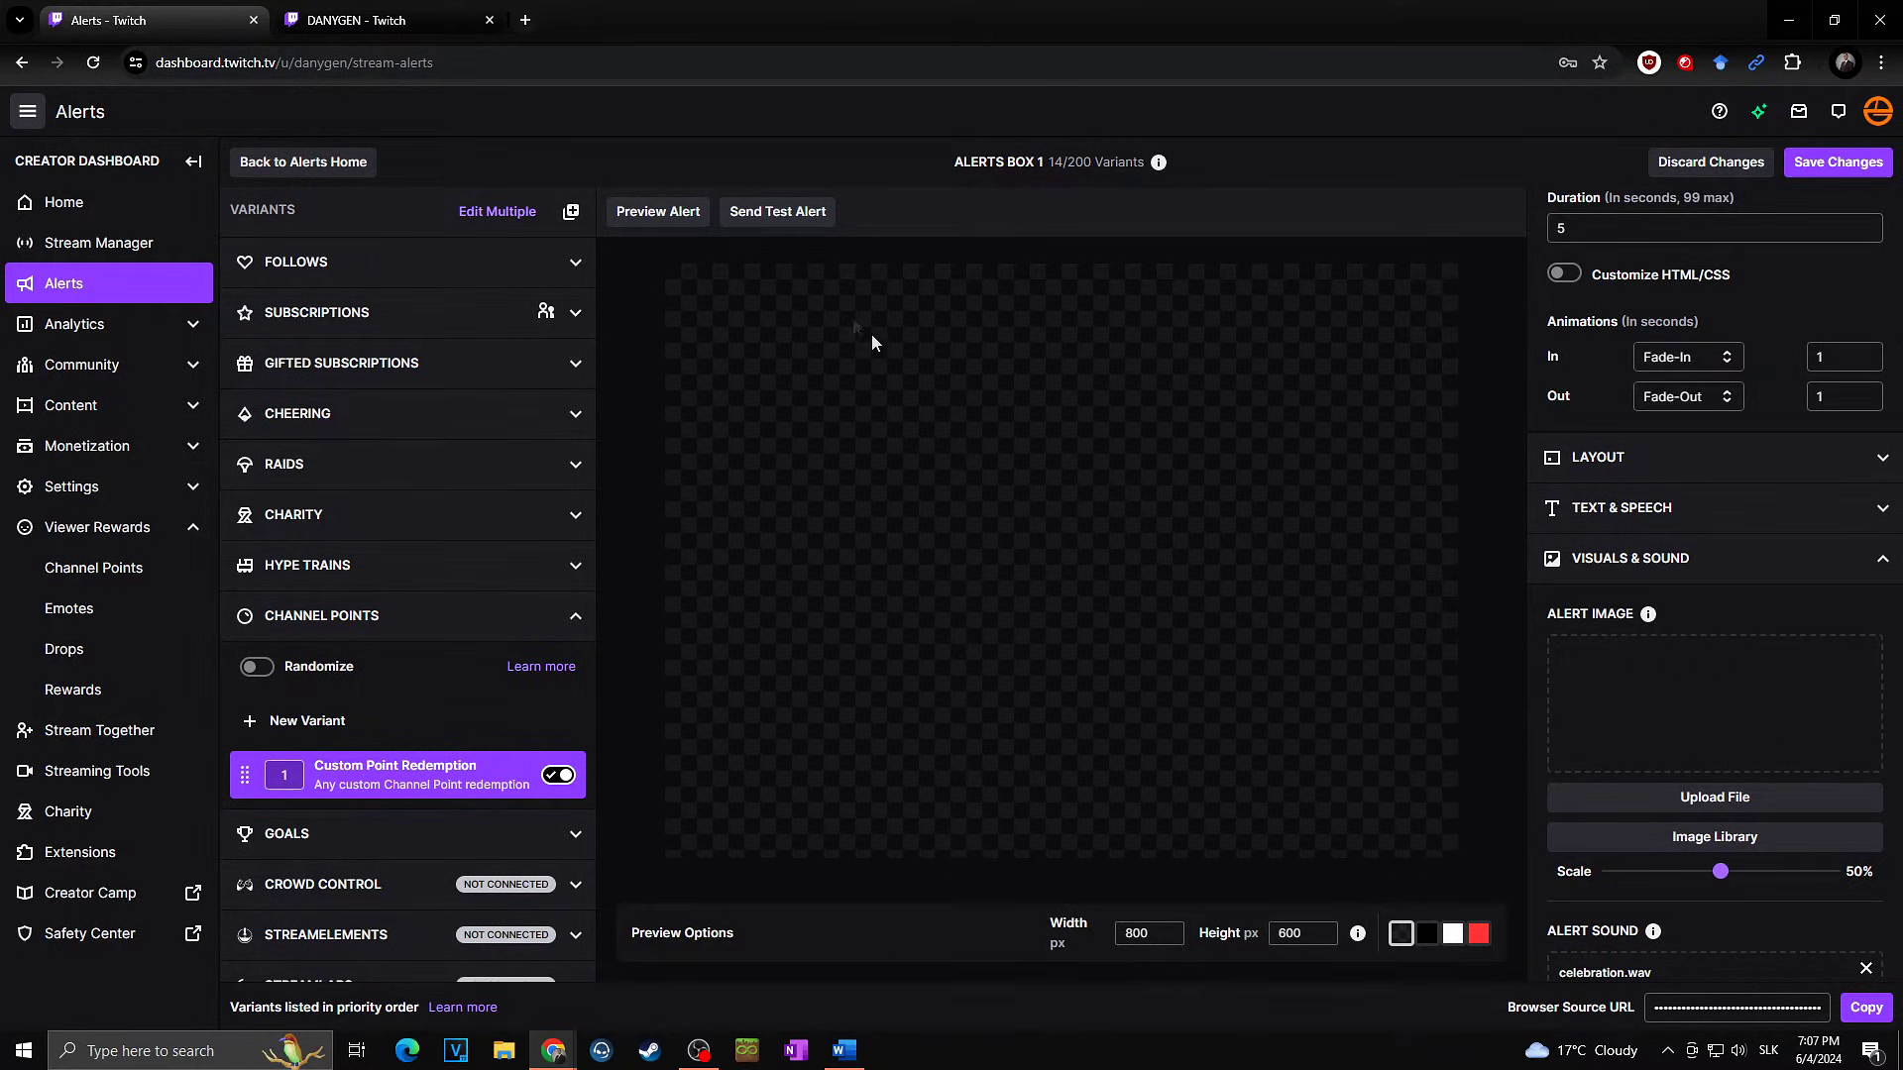
left_click(682, 223)
scroll(1736, 601, "down", 3)
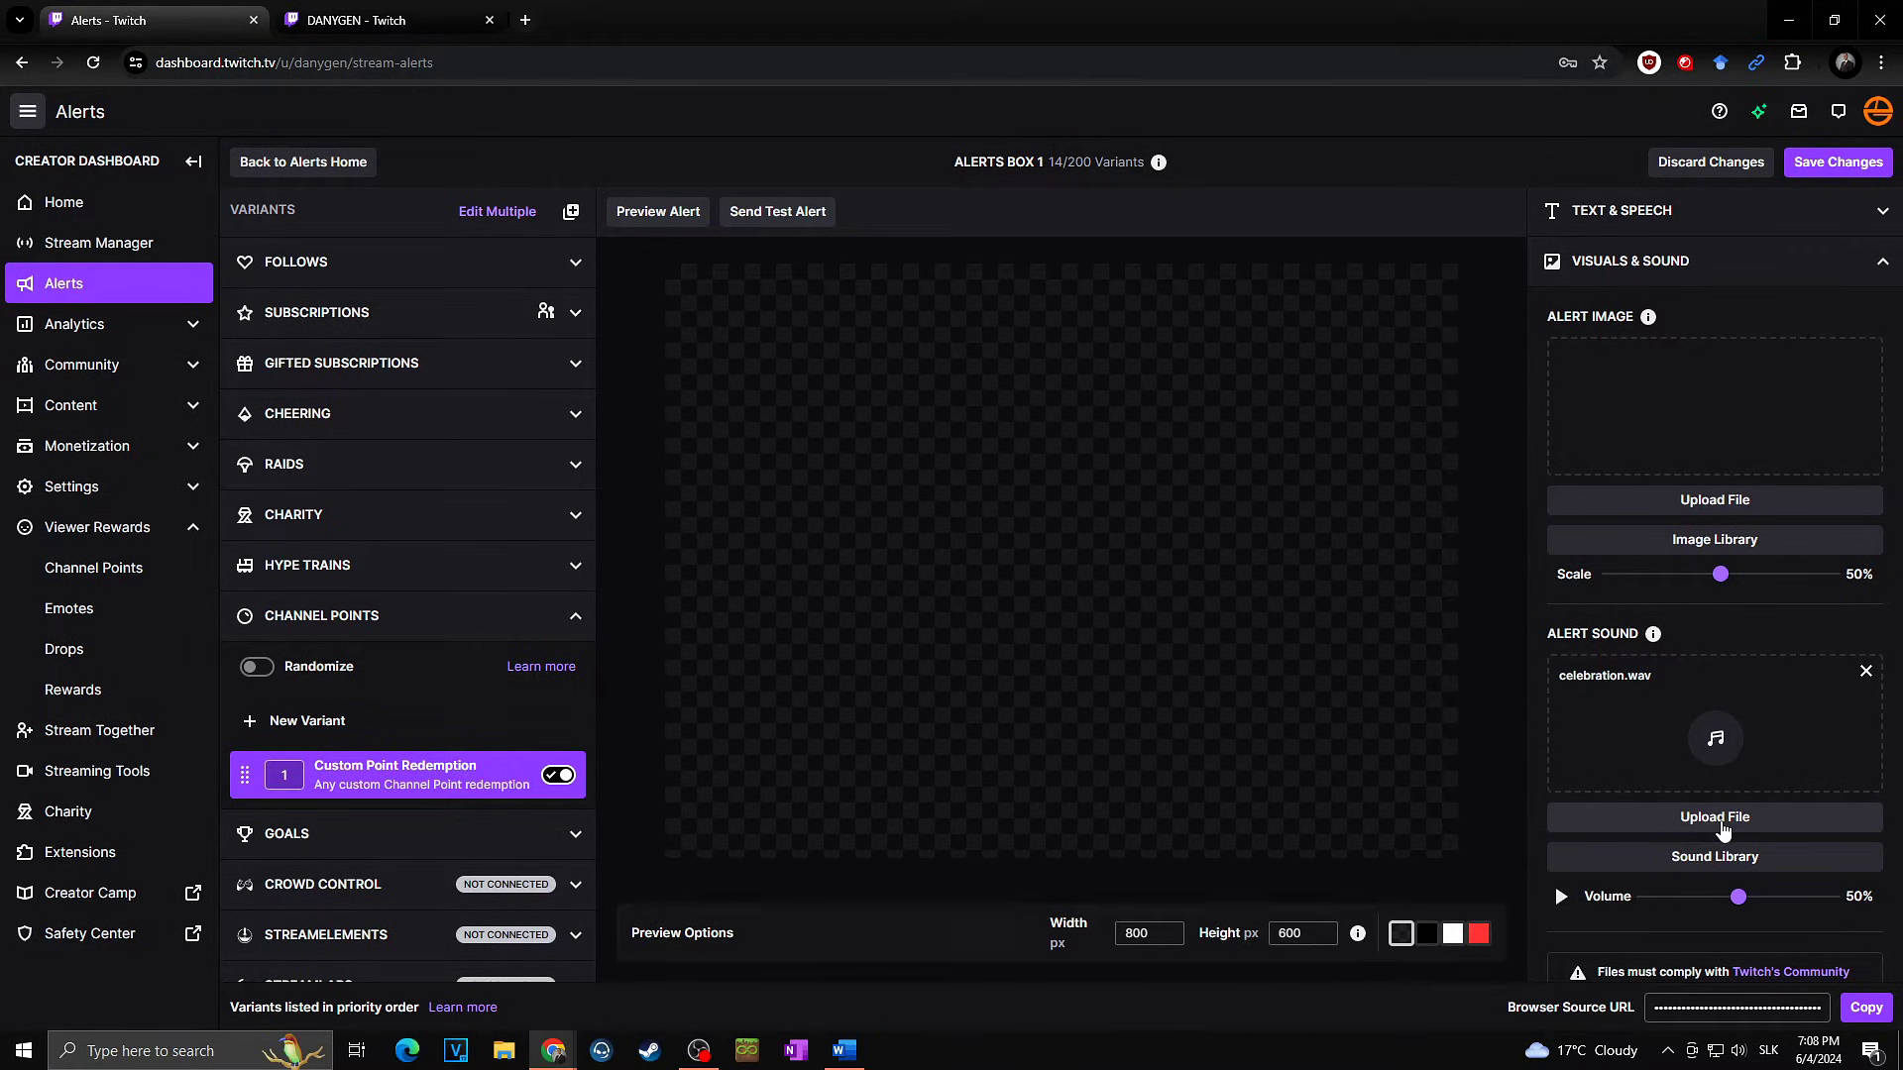
left_click(1721, 831)
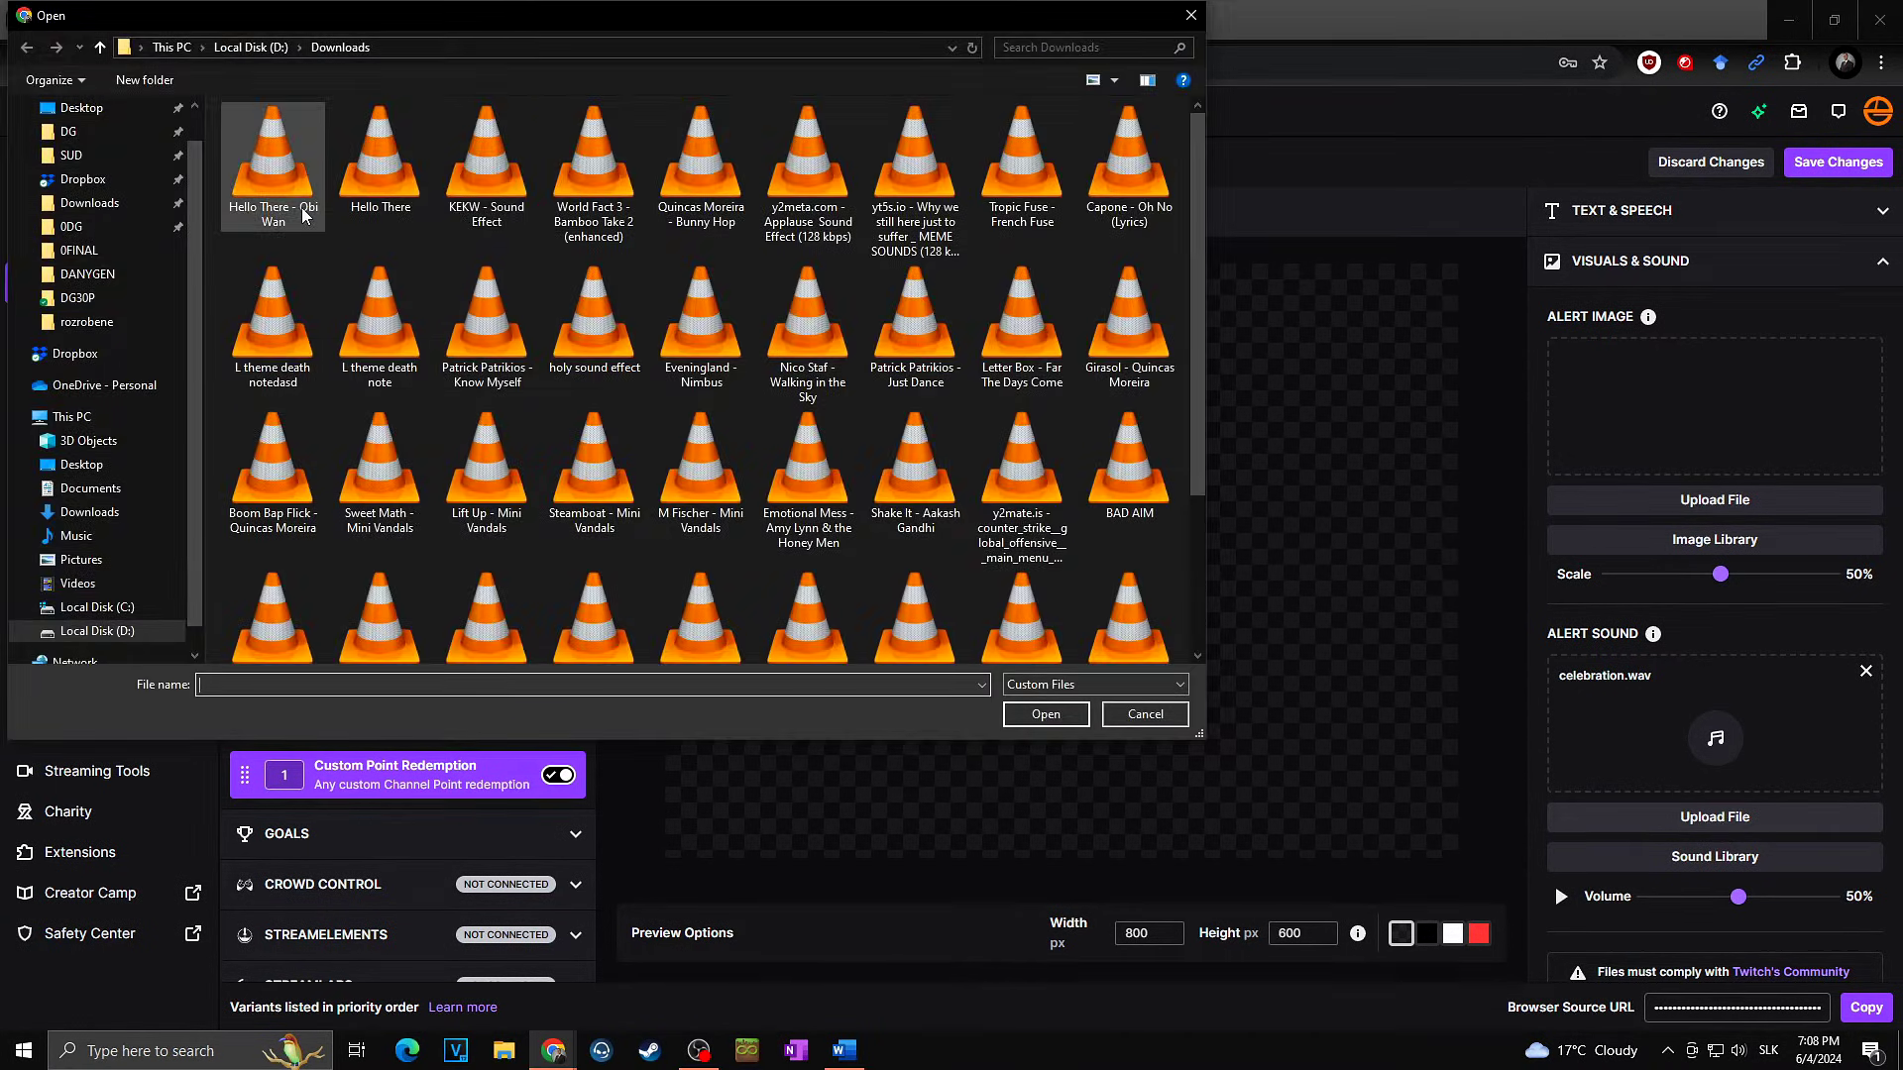
- Upload HelloThere-ObiWan.mp3 from Downloads as the alert sound, replacing celebration.wav
left_click(303, 216)
left_click(1043, 715)
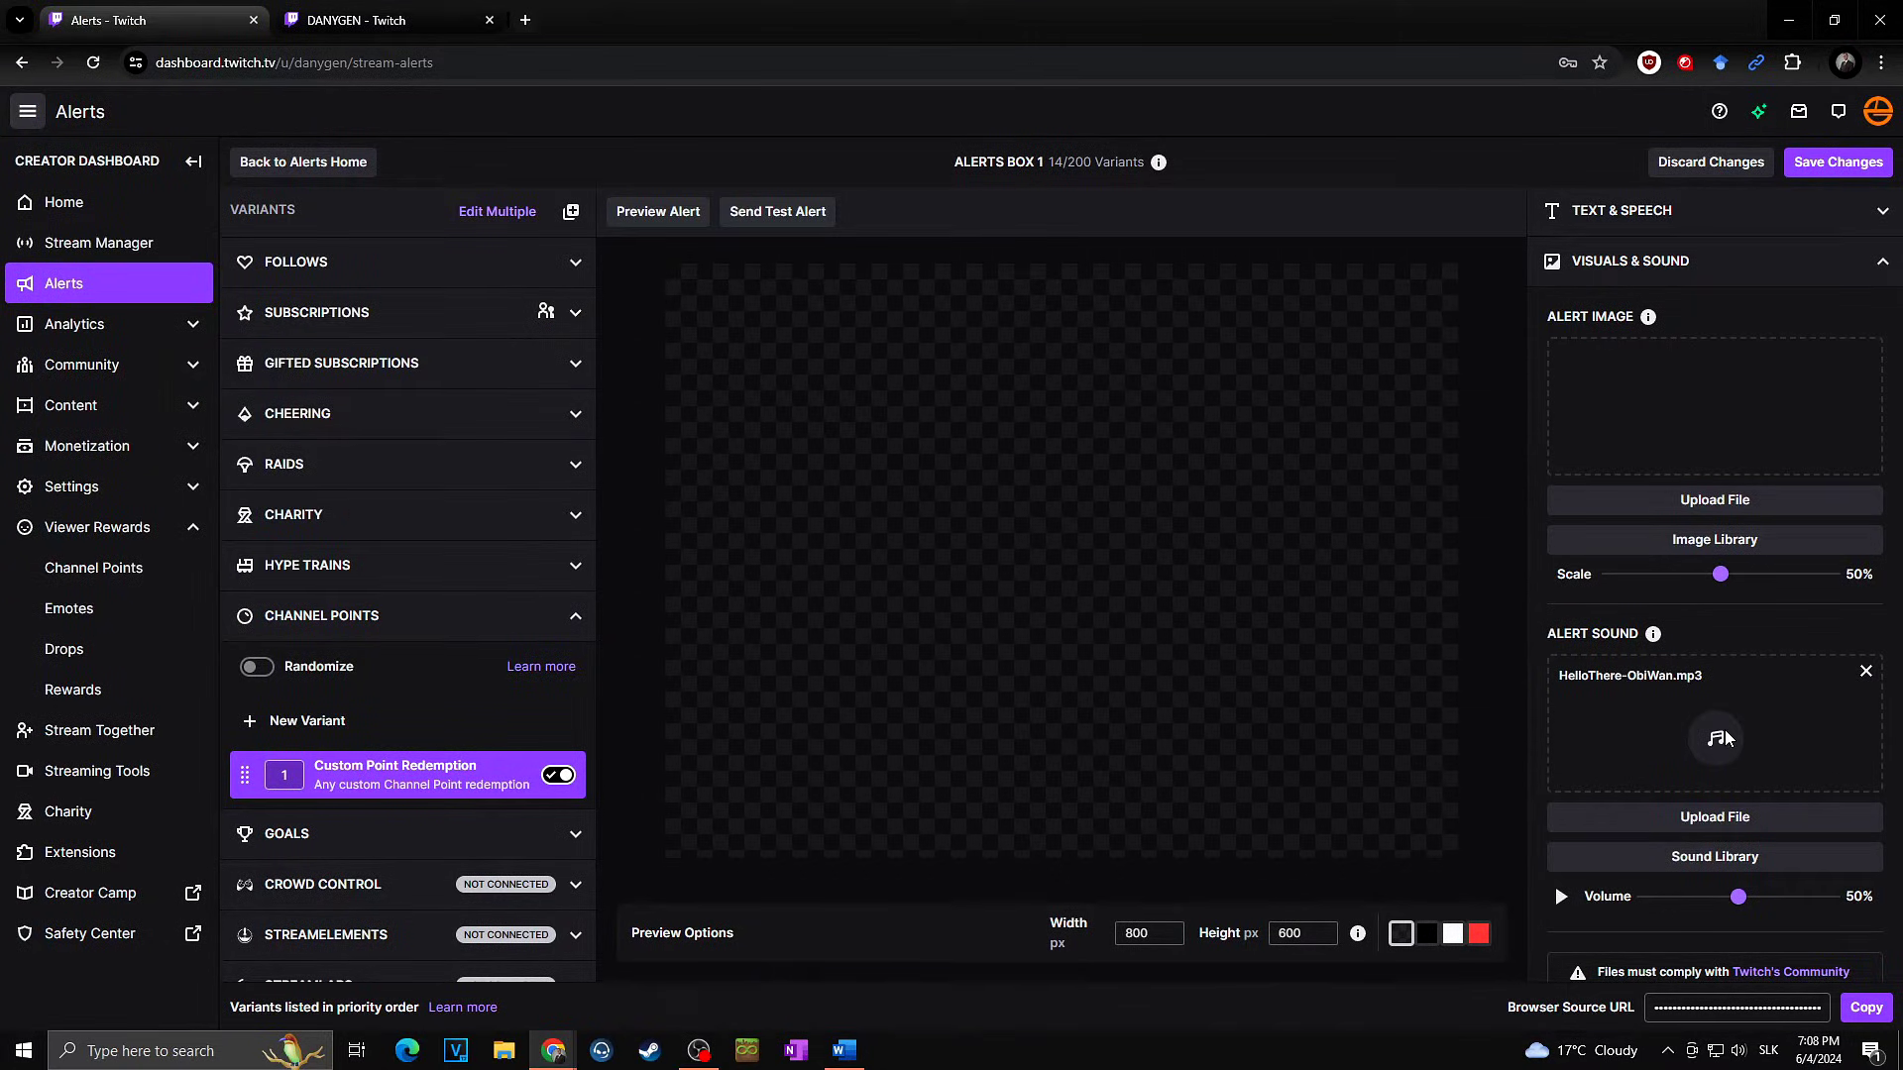
scroll(1769, 696, "down", 2)
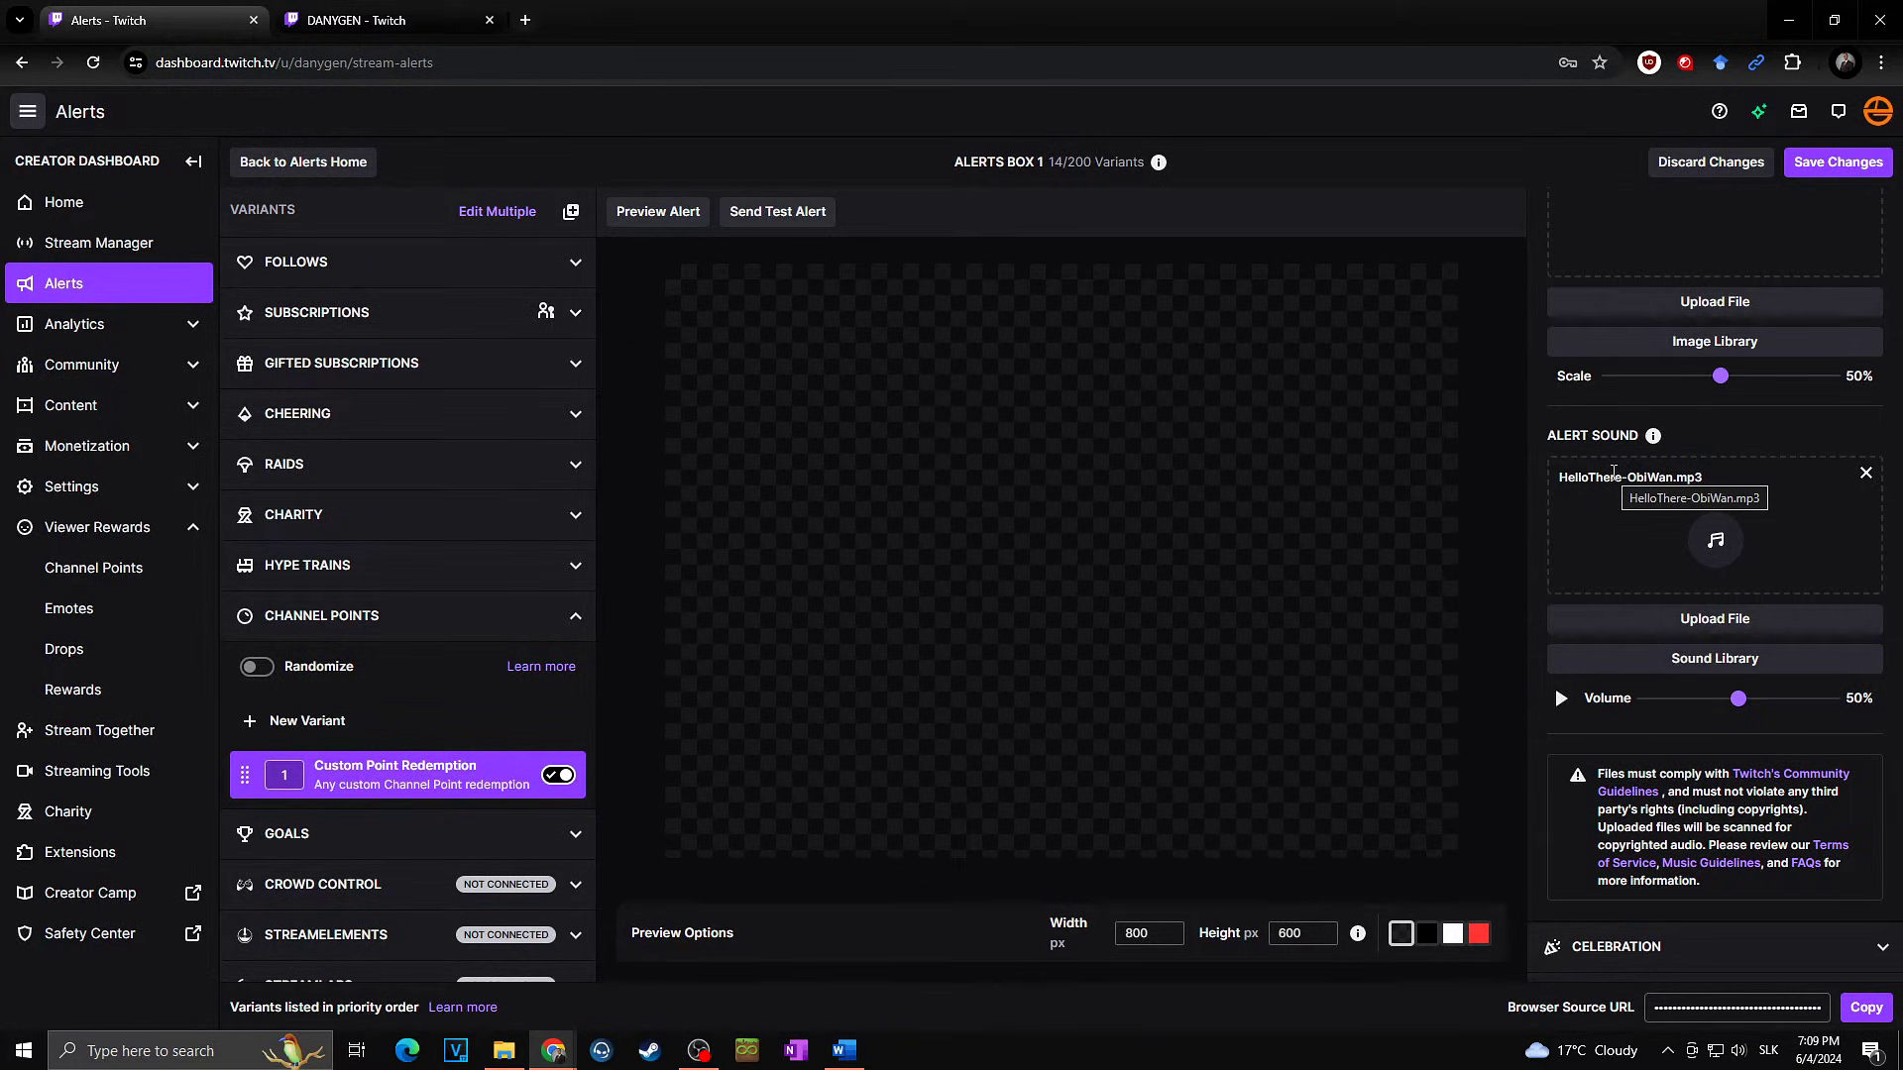
- Confirm the Hello There variant has no alert image and uses HelloThere-ObiWan.mp3, then save
scroll(1665, 298, "up", 3)
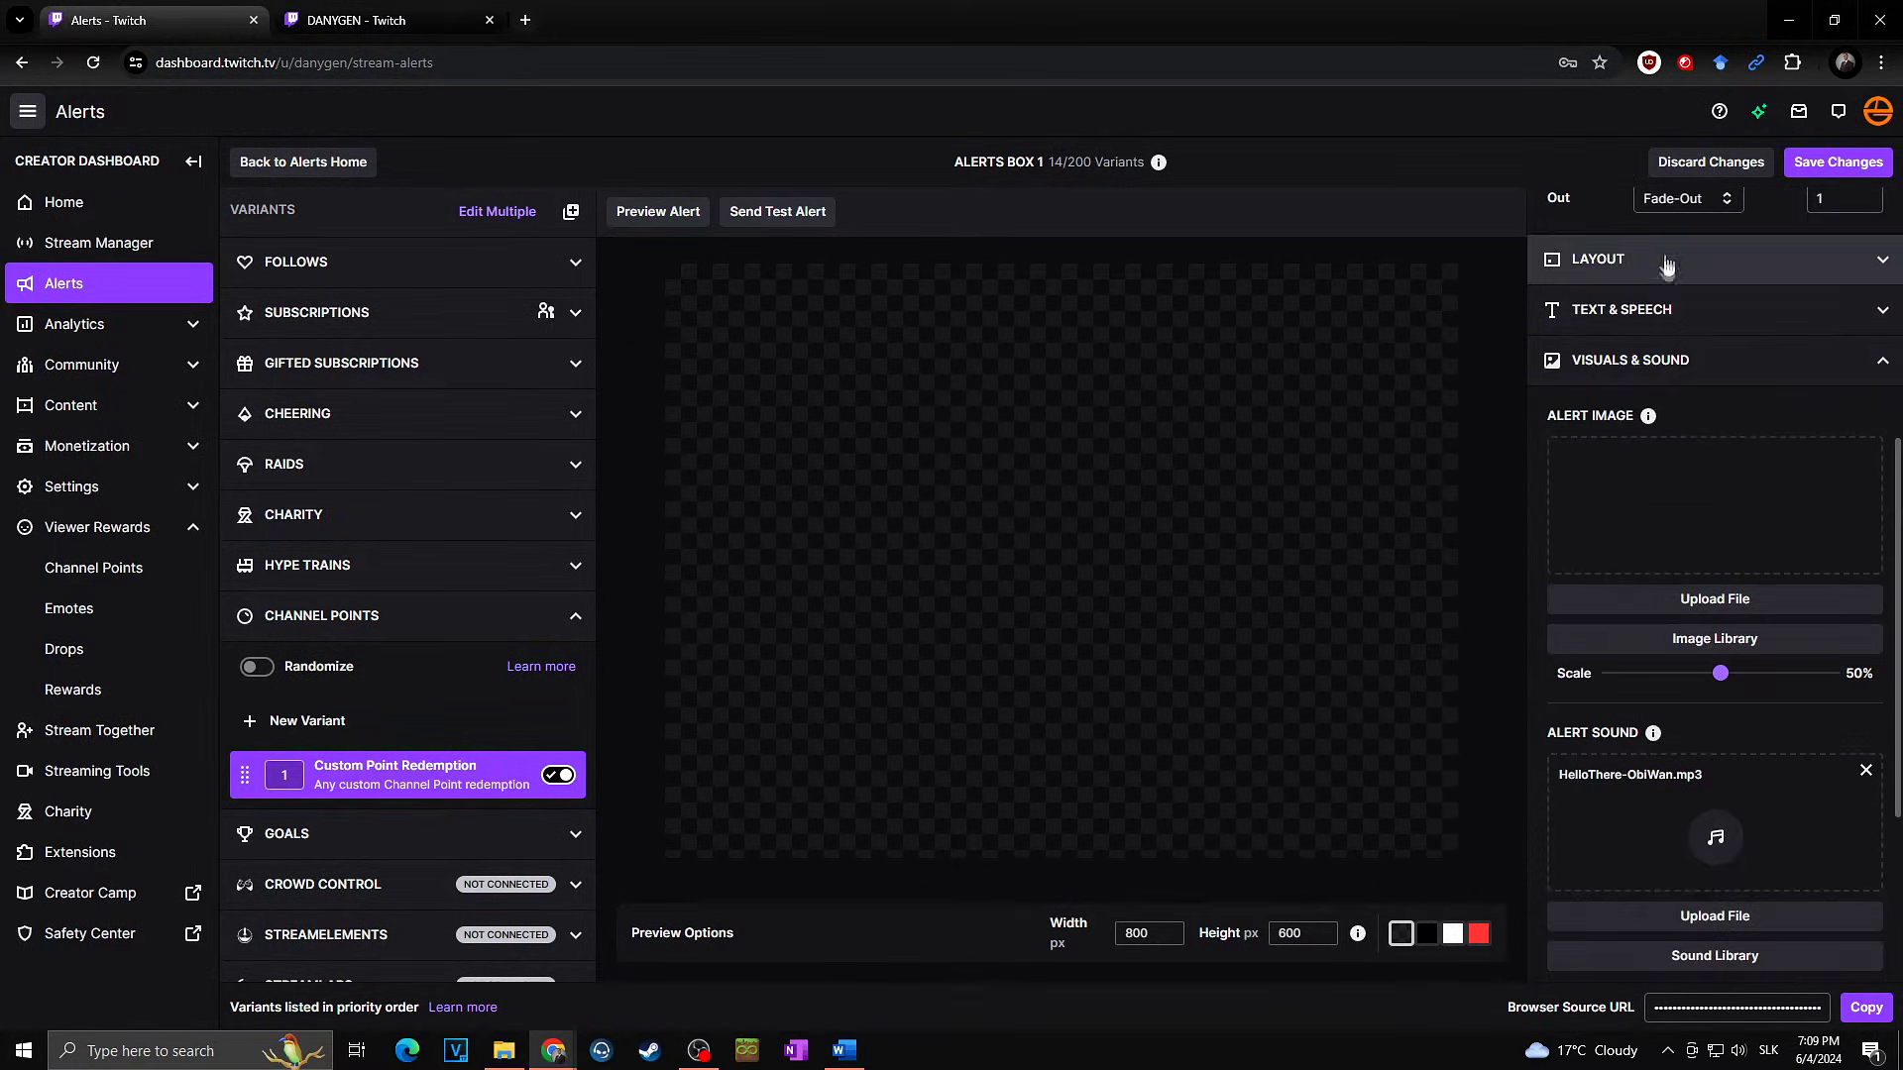
scroll(1729, 488, "down", 2)
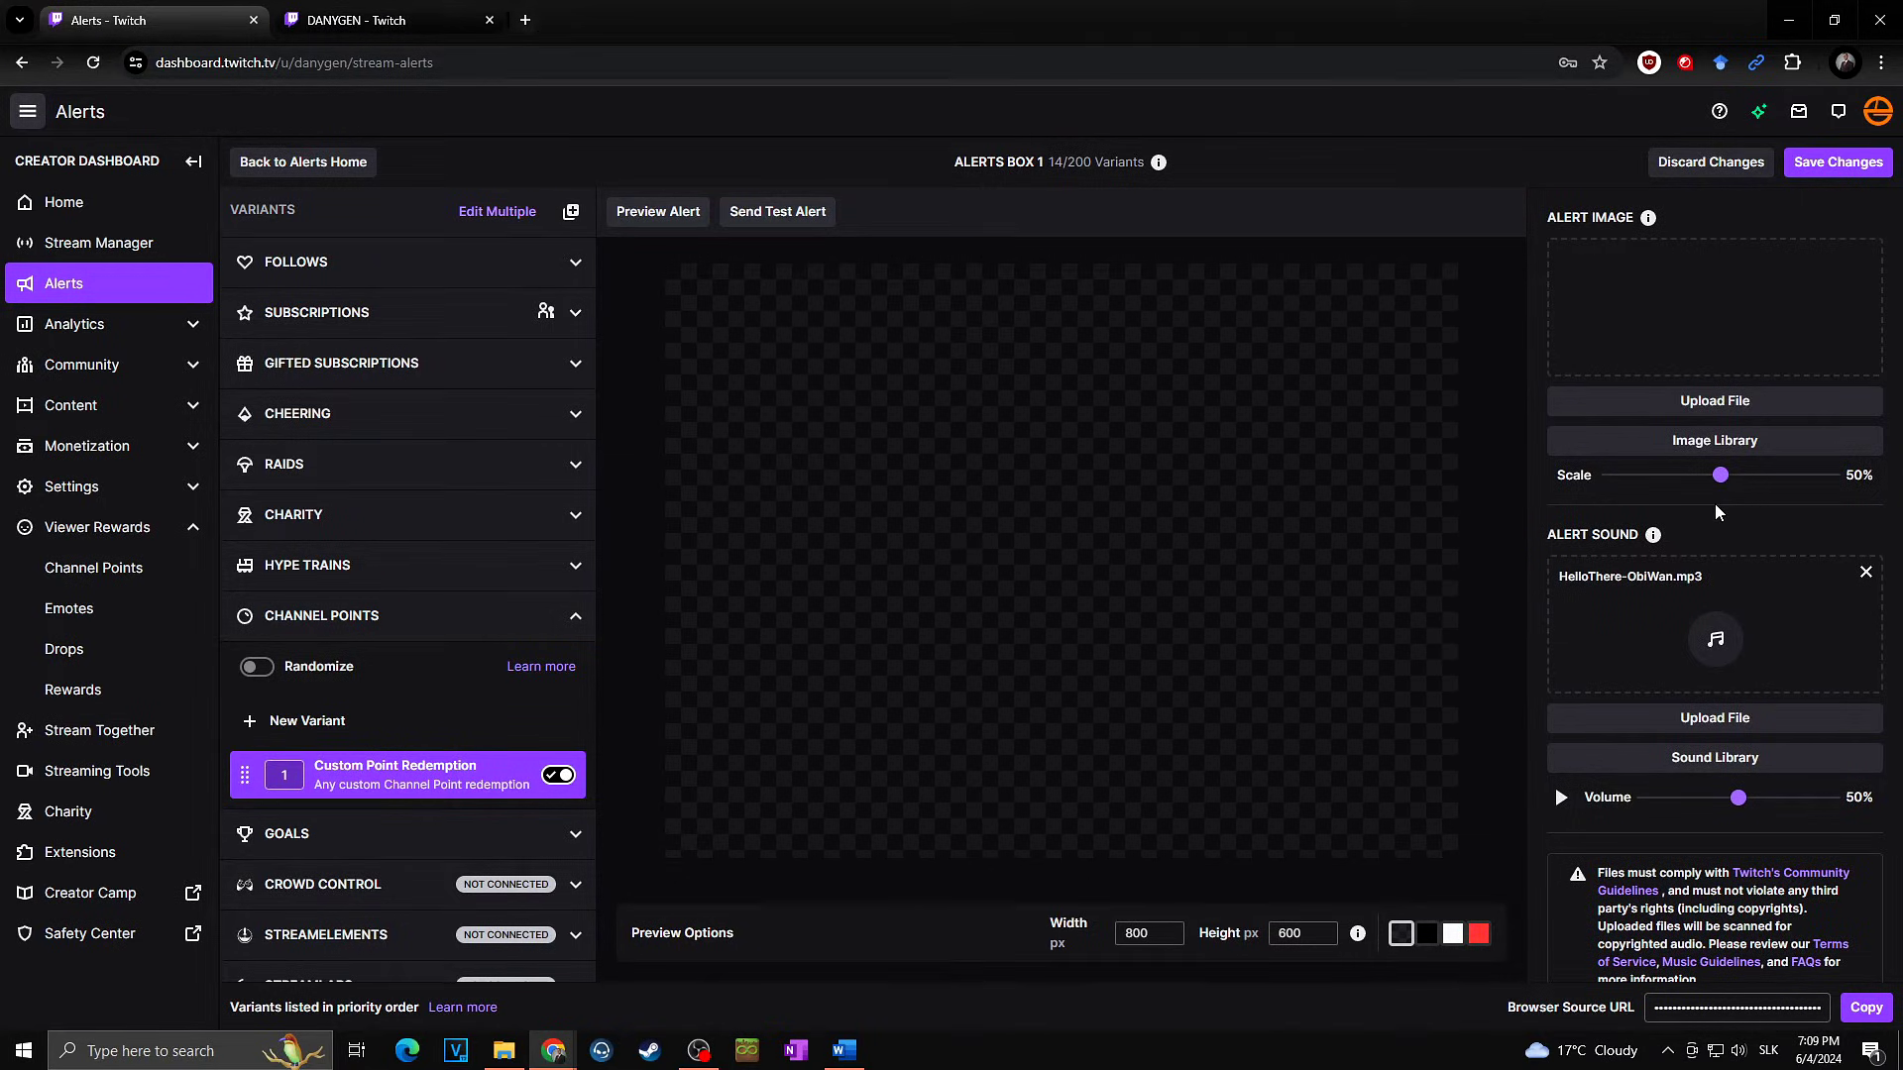
scroll(1754, 456, "up", 3)
scroll(1784, 396, "down", 4)
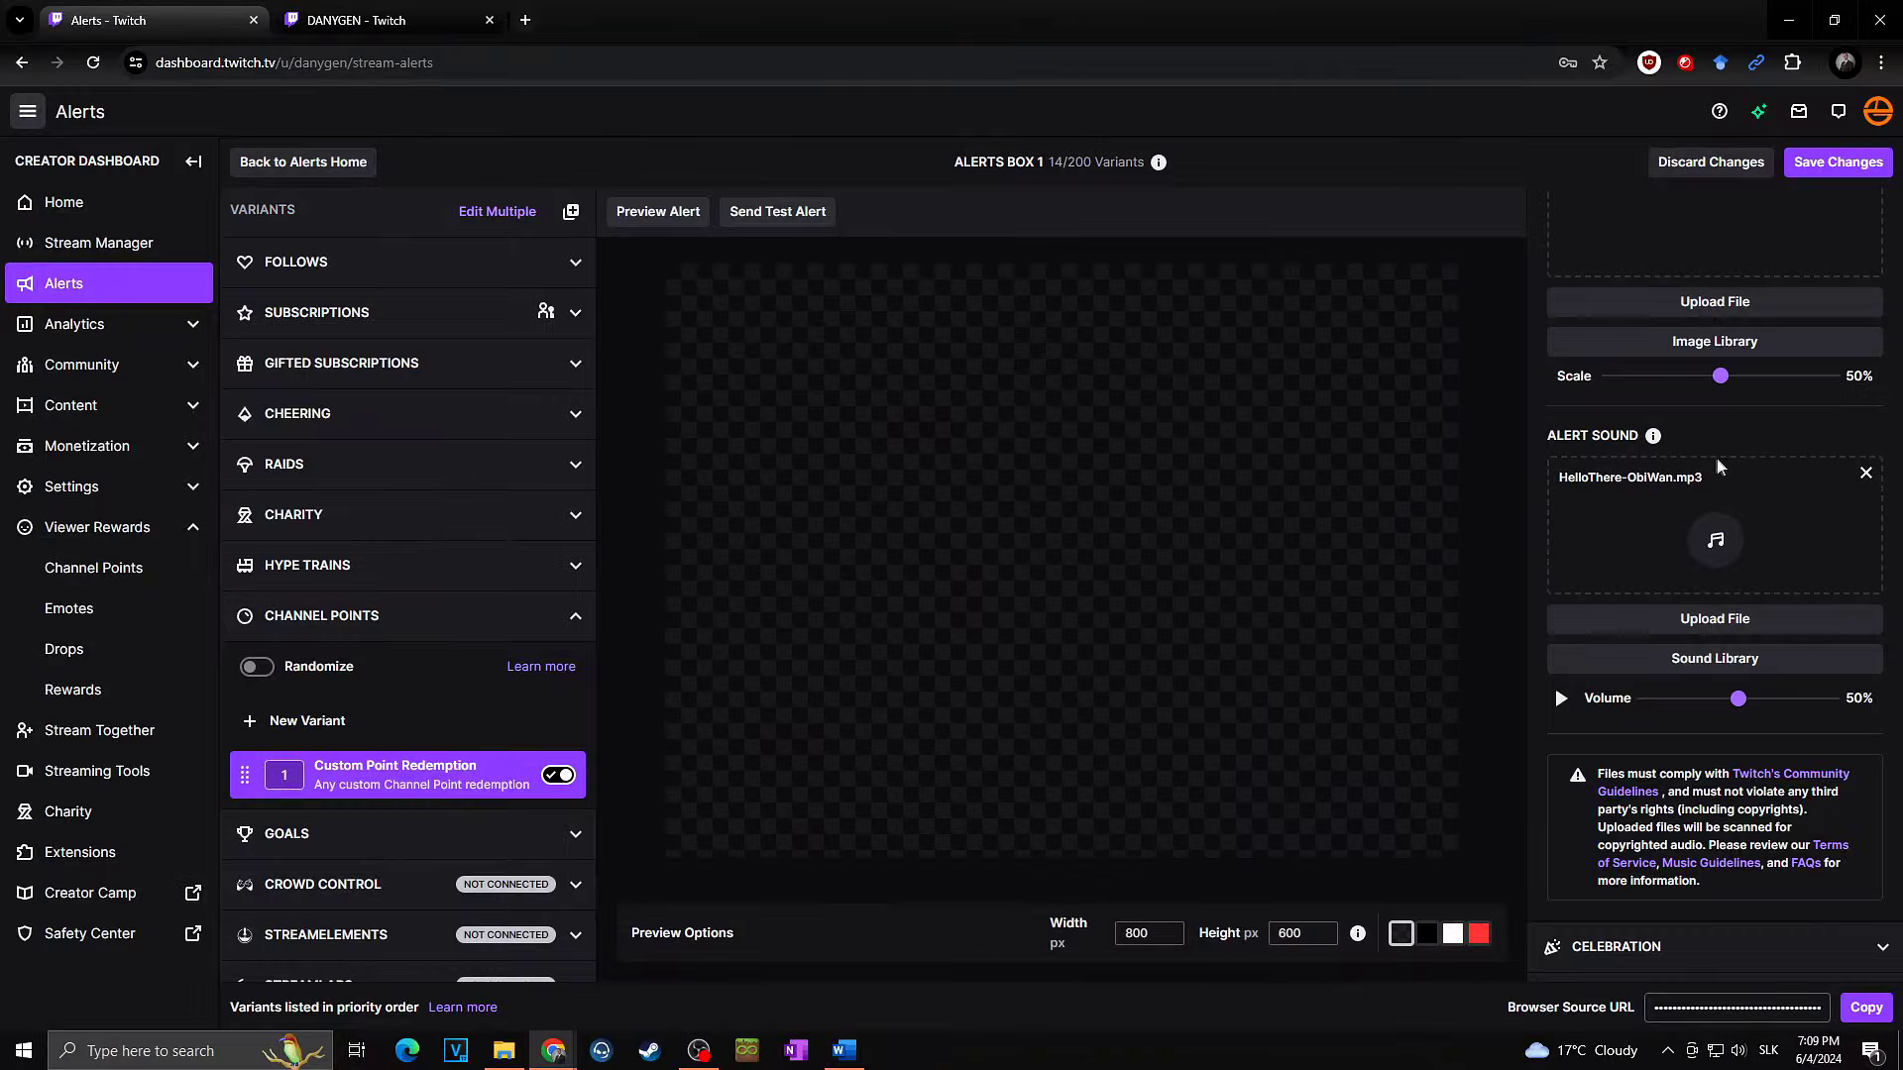
scroll(1711, 505, "up", 2)
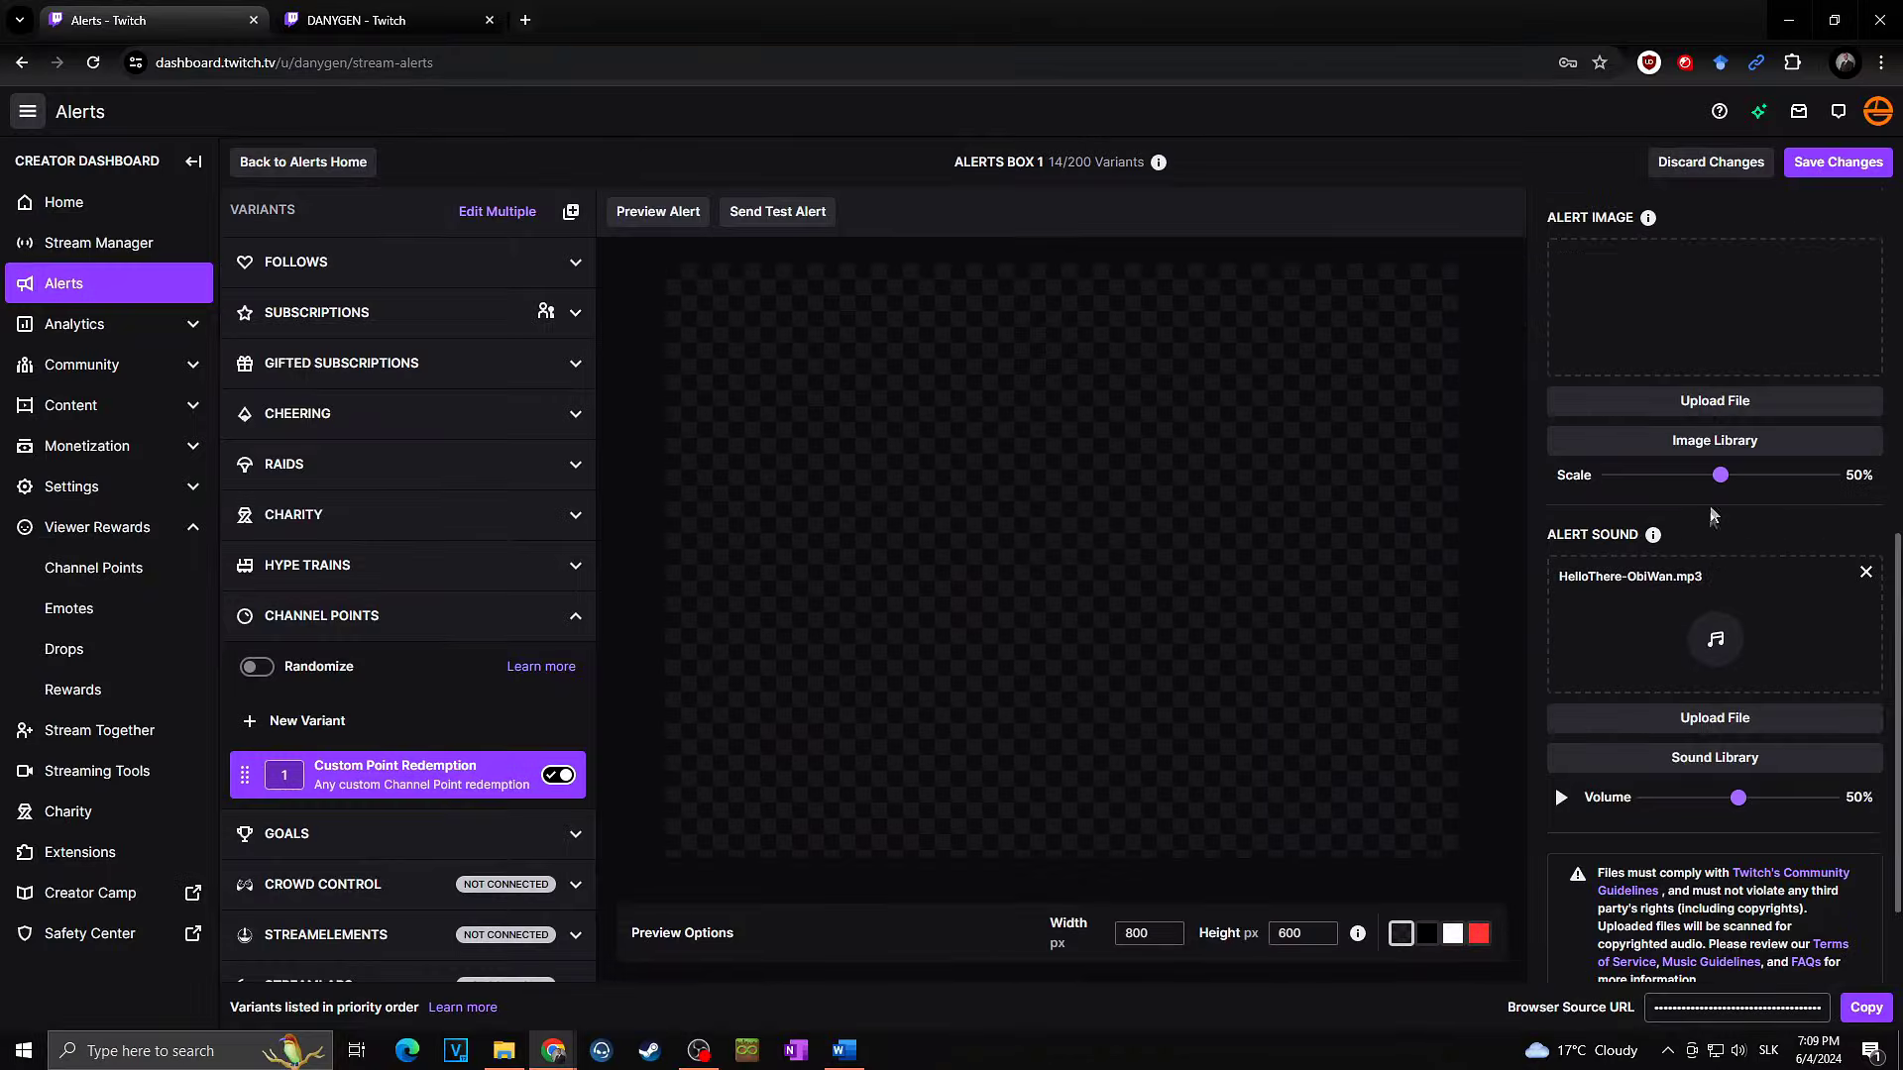
scroll(1690, 567, "up", 7)
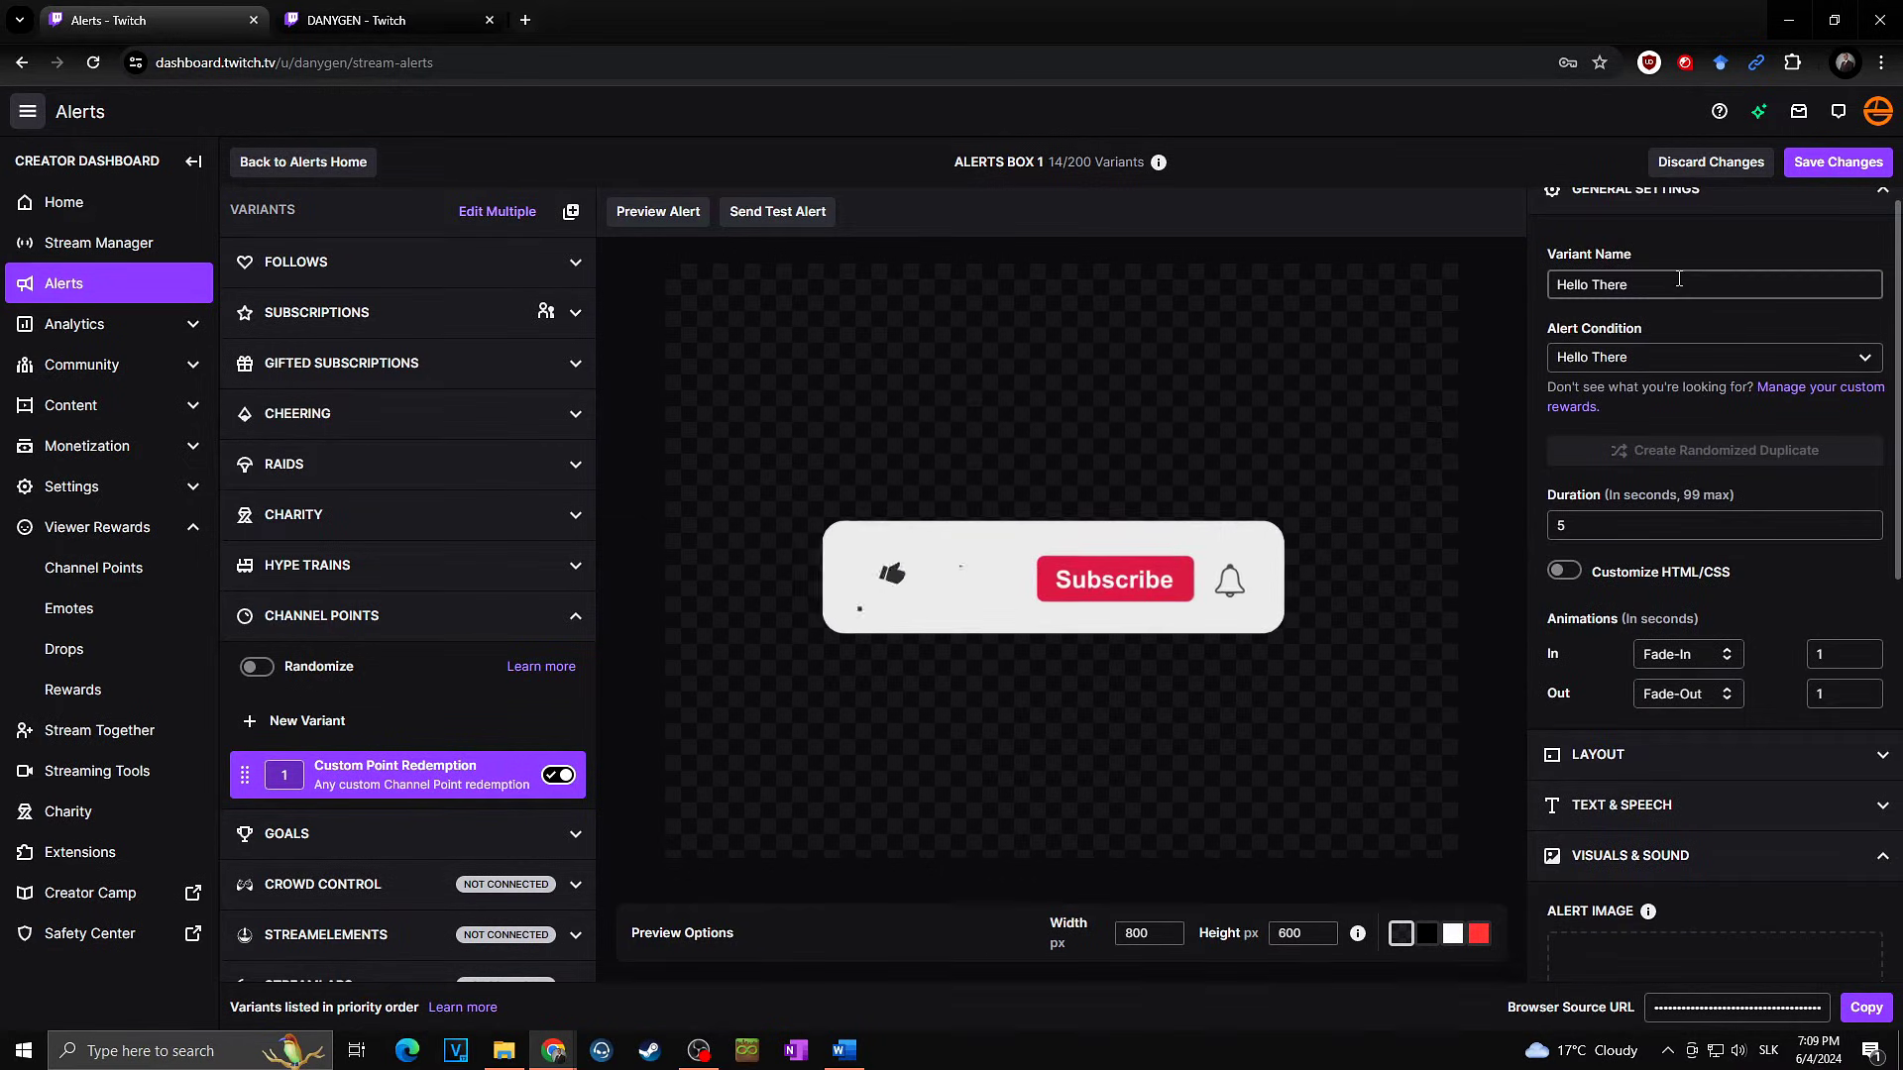
scroll(1689, 555, "down", 5)
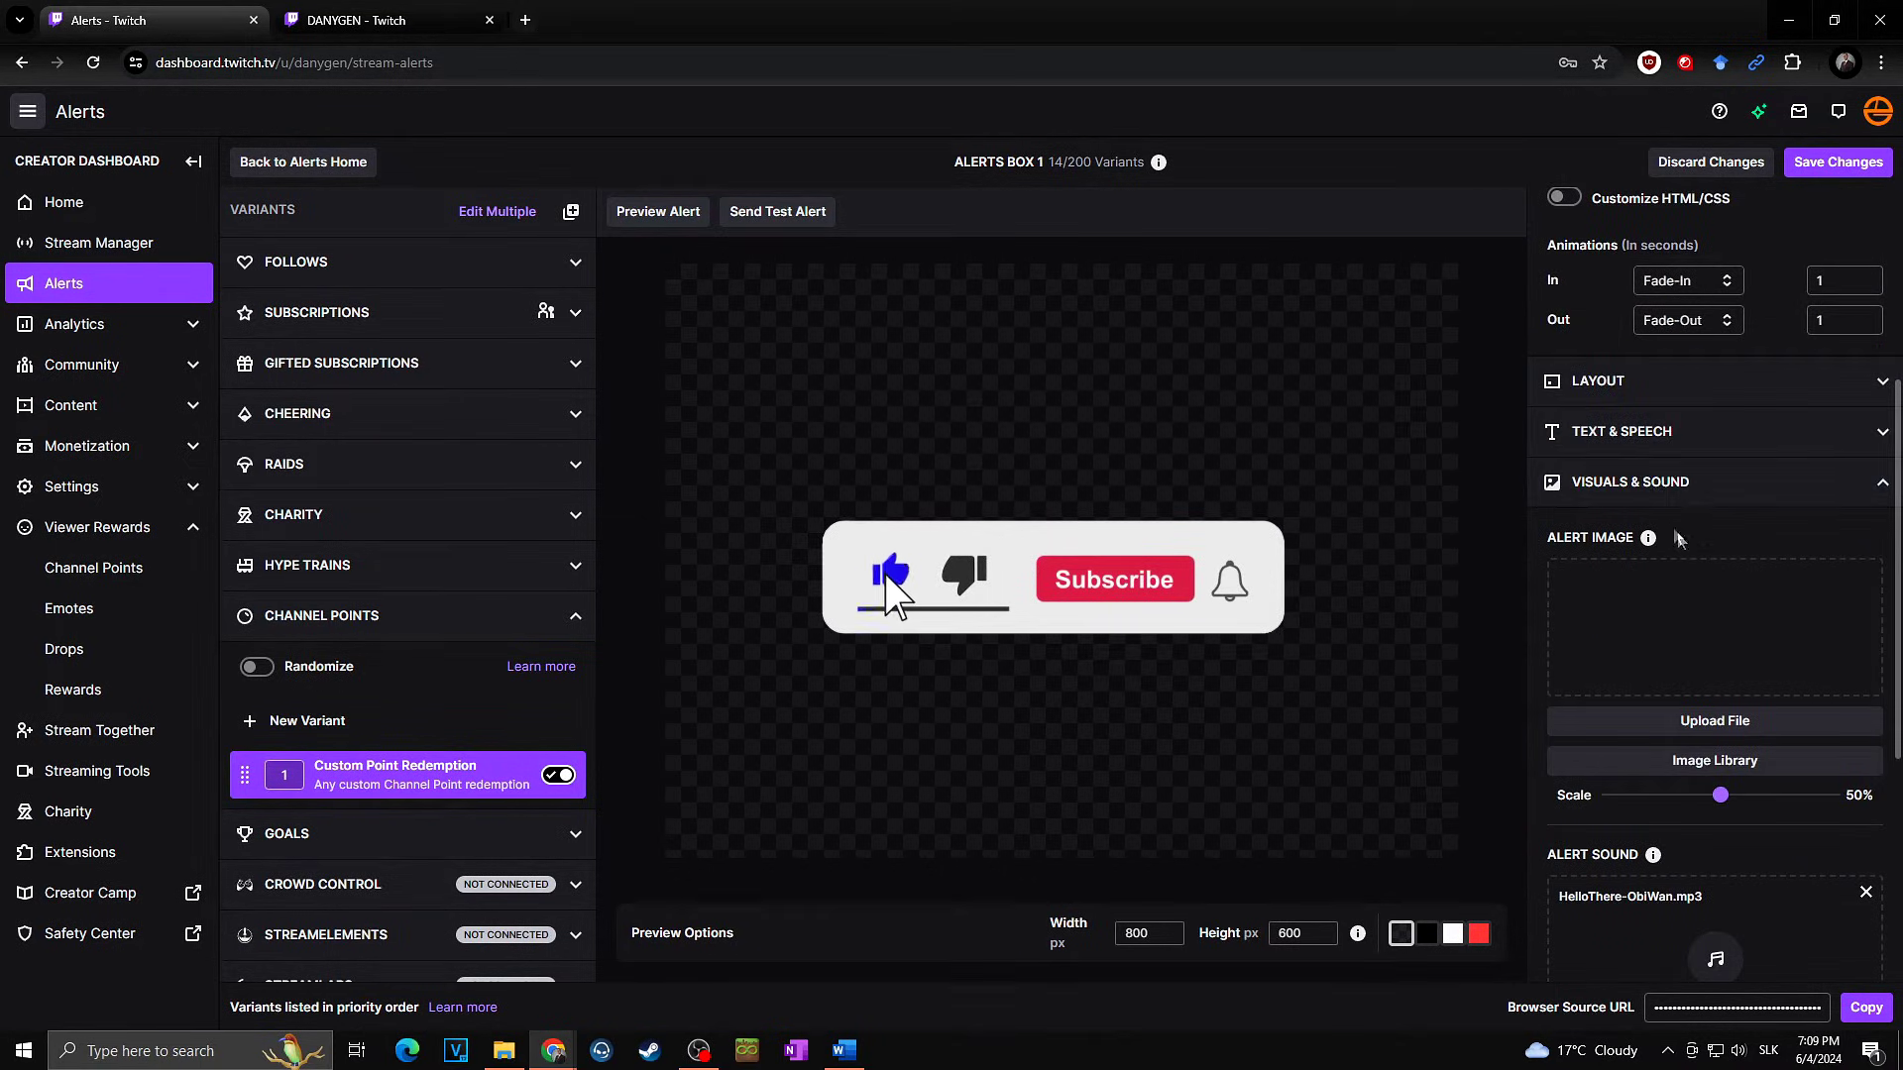
scroll(1690, 554, "down", 4)
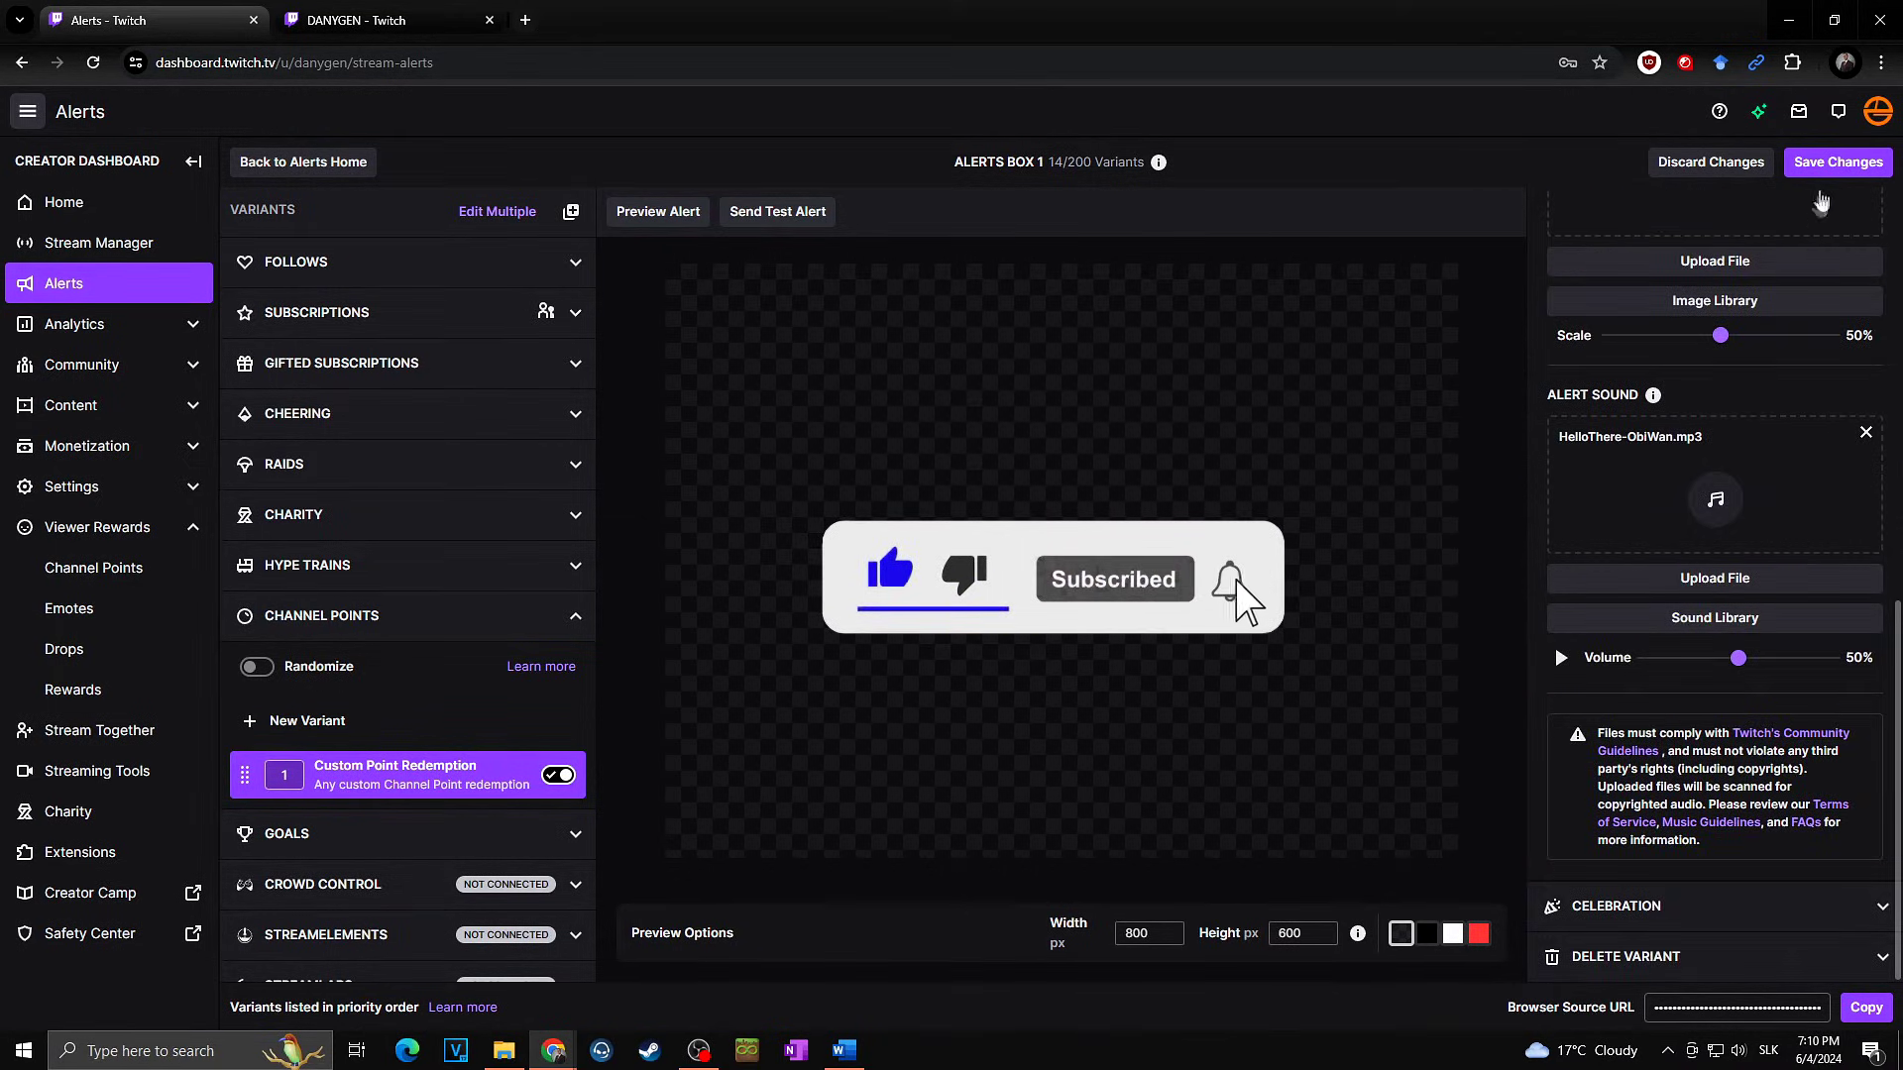
left_click(1829, 165)
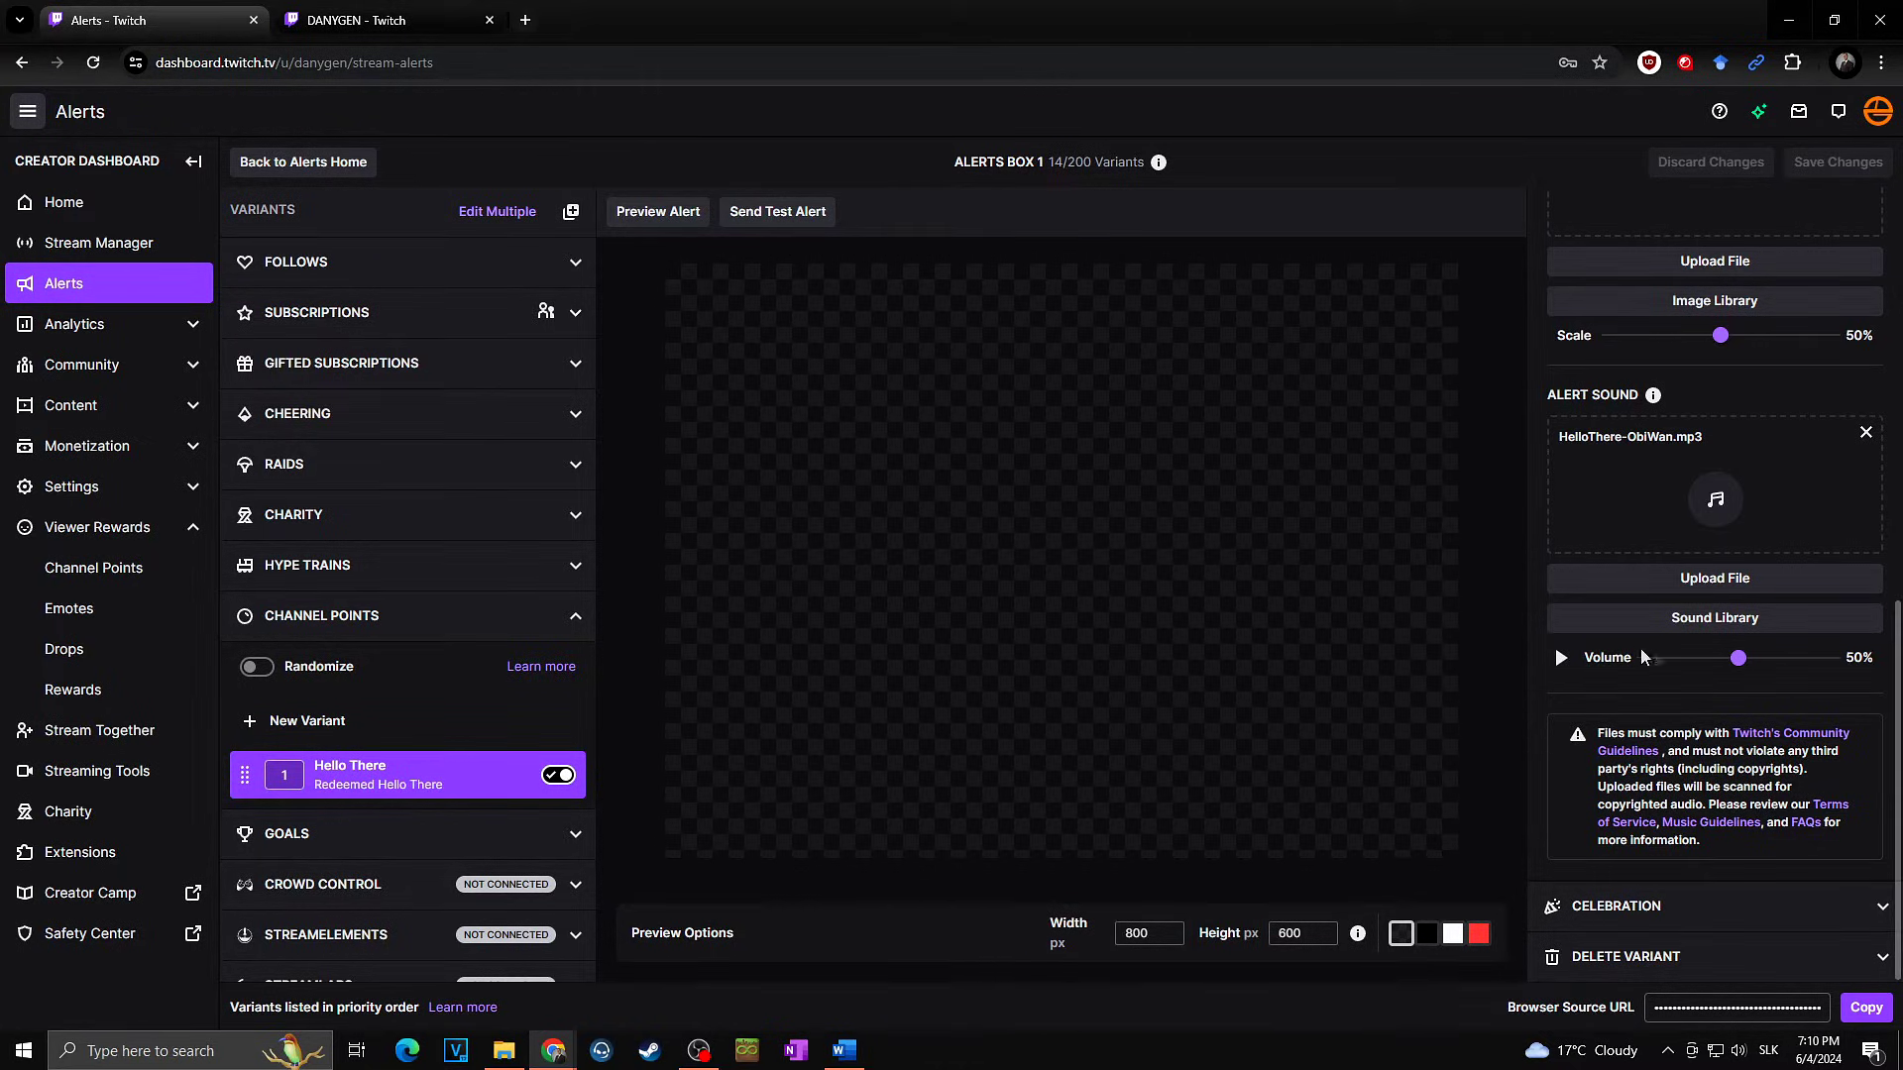
- Raise the alert sound volume to 85%, save, and preview the Hello There alert
left_click_drag(1743, 671, 1808, 663)
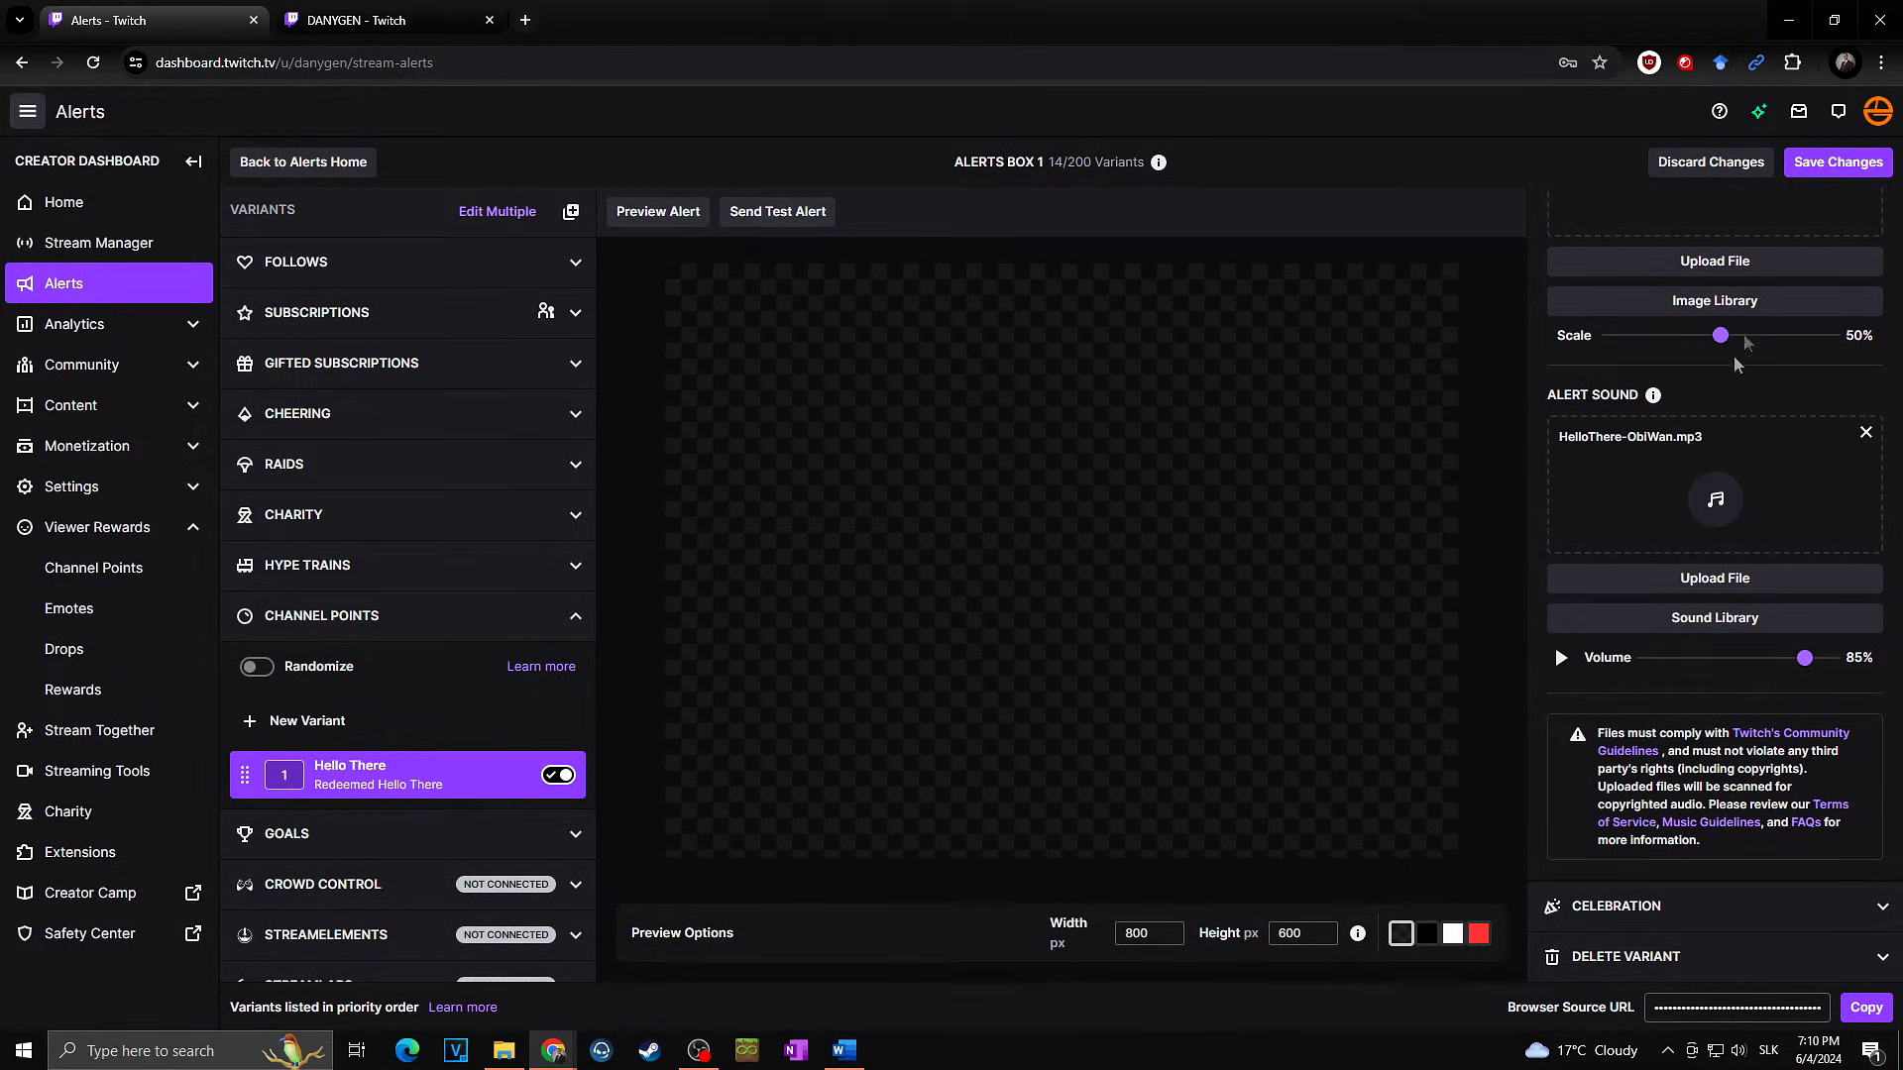
left_click(1832, 171)
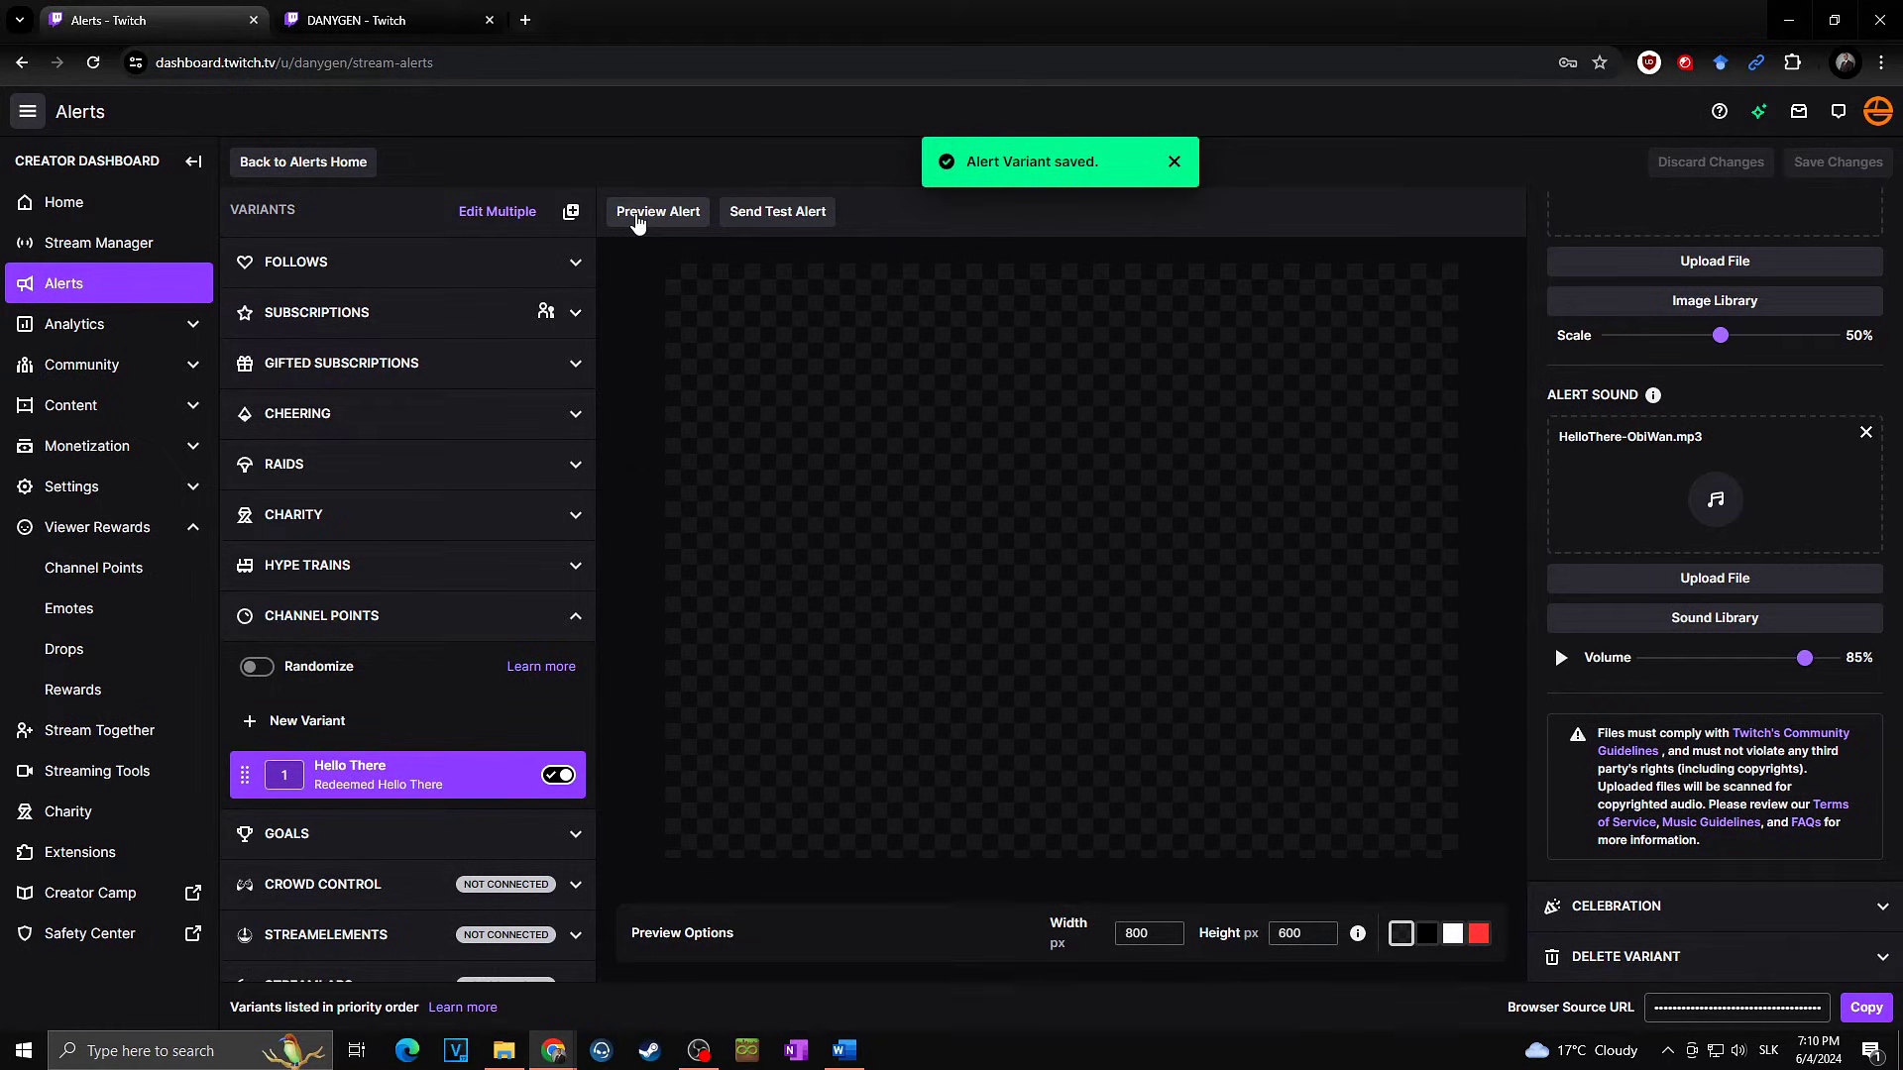
left_click(637, 214)
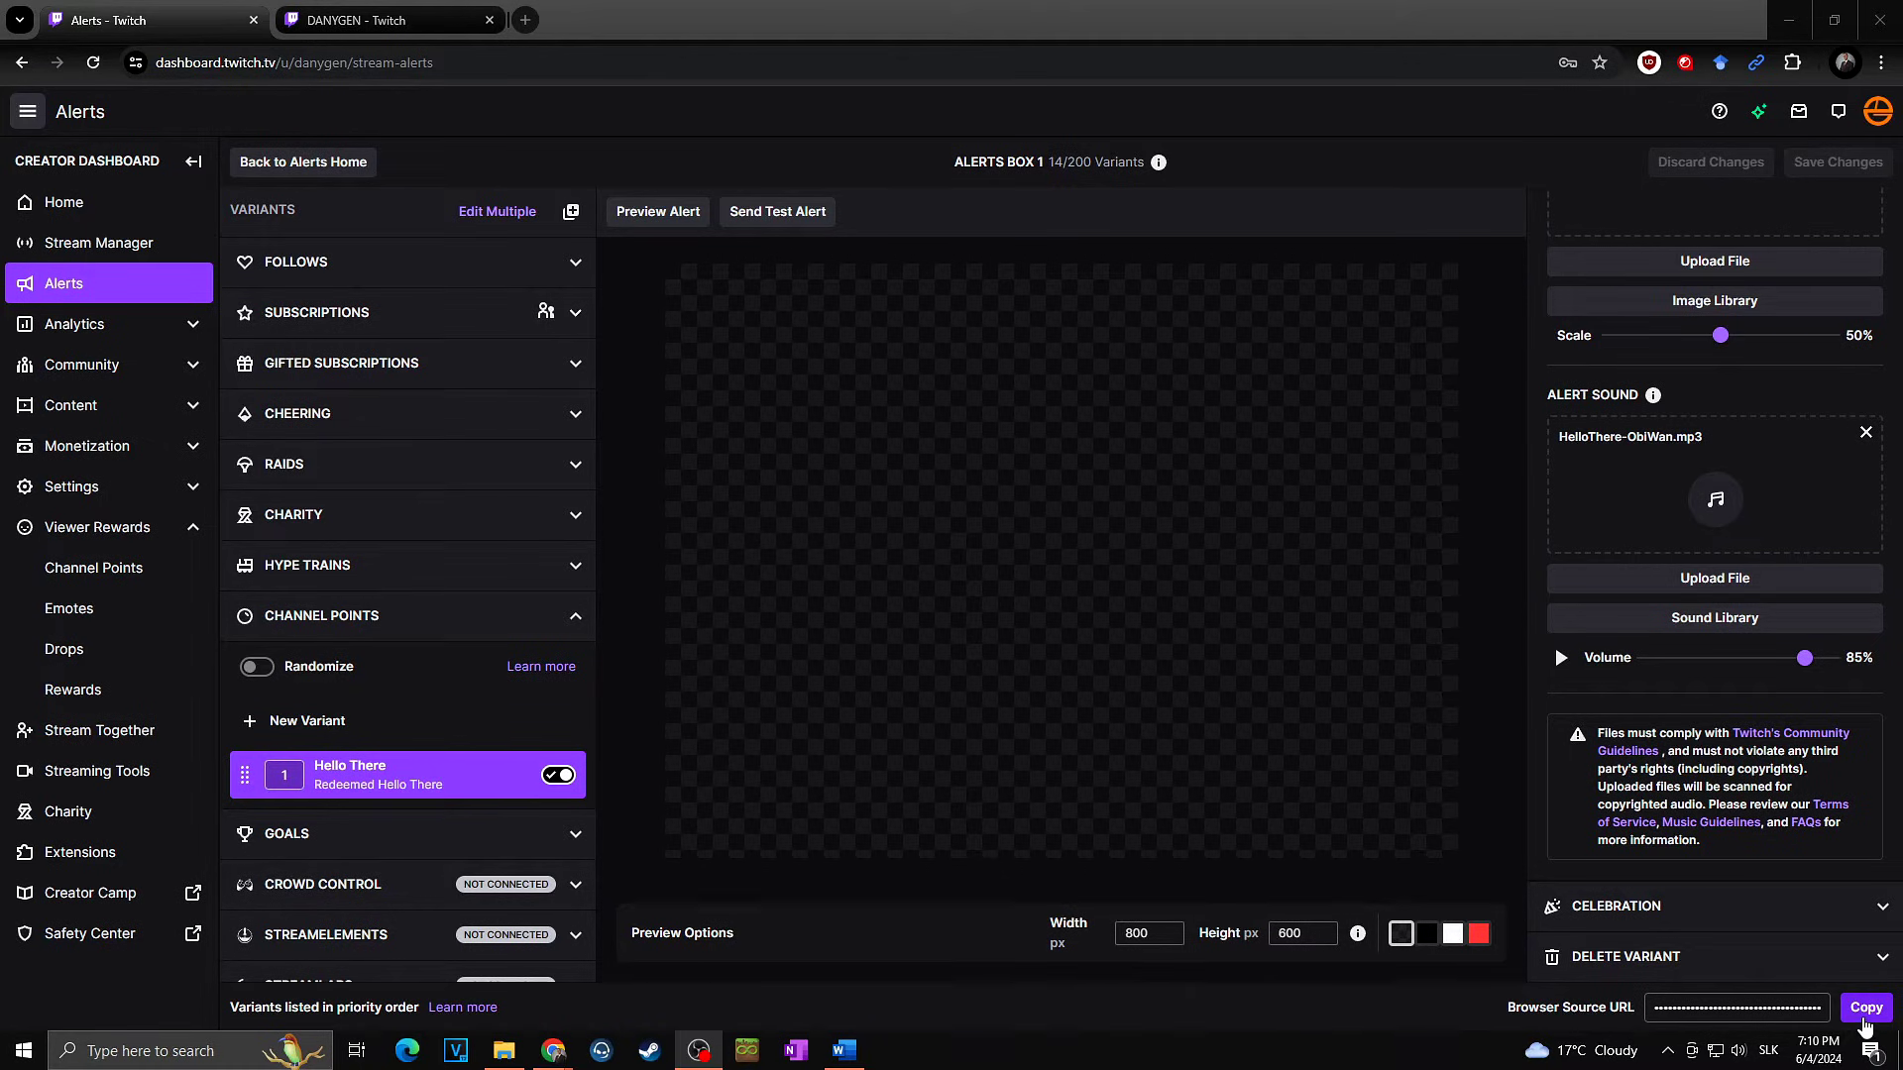
- Copy the alert box URL and add an OBS browser source named 'alerts twitch'
left_click(1866, 1008)
left_click(699, 1051)
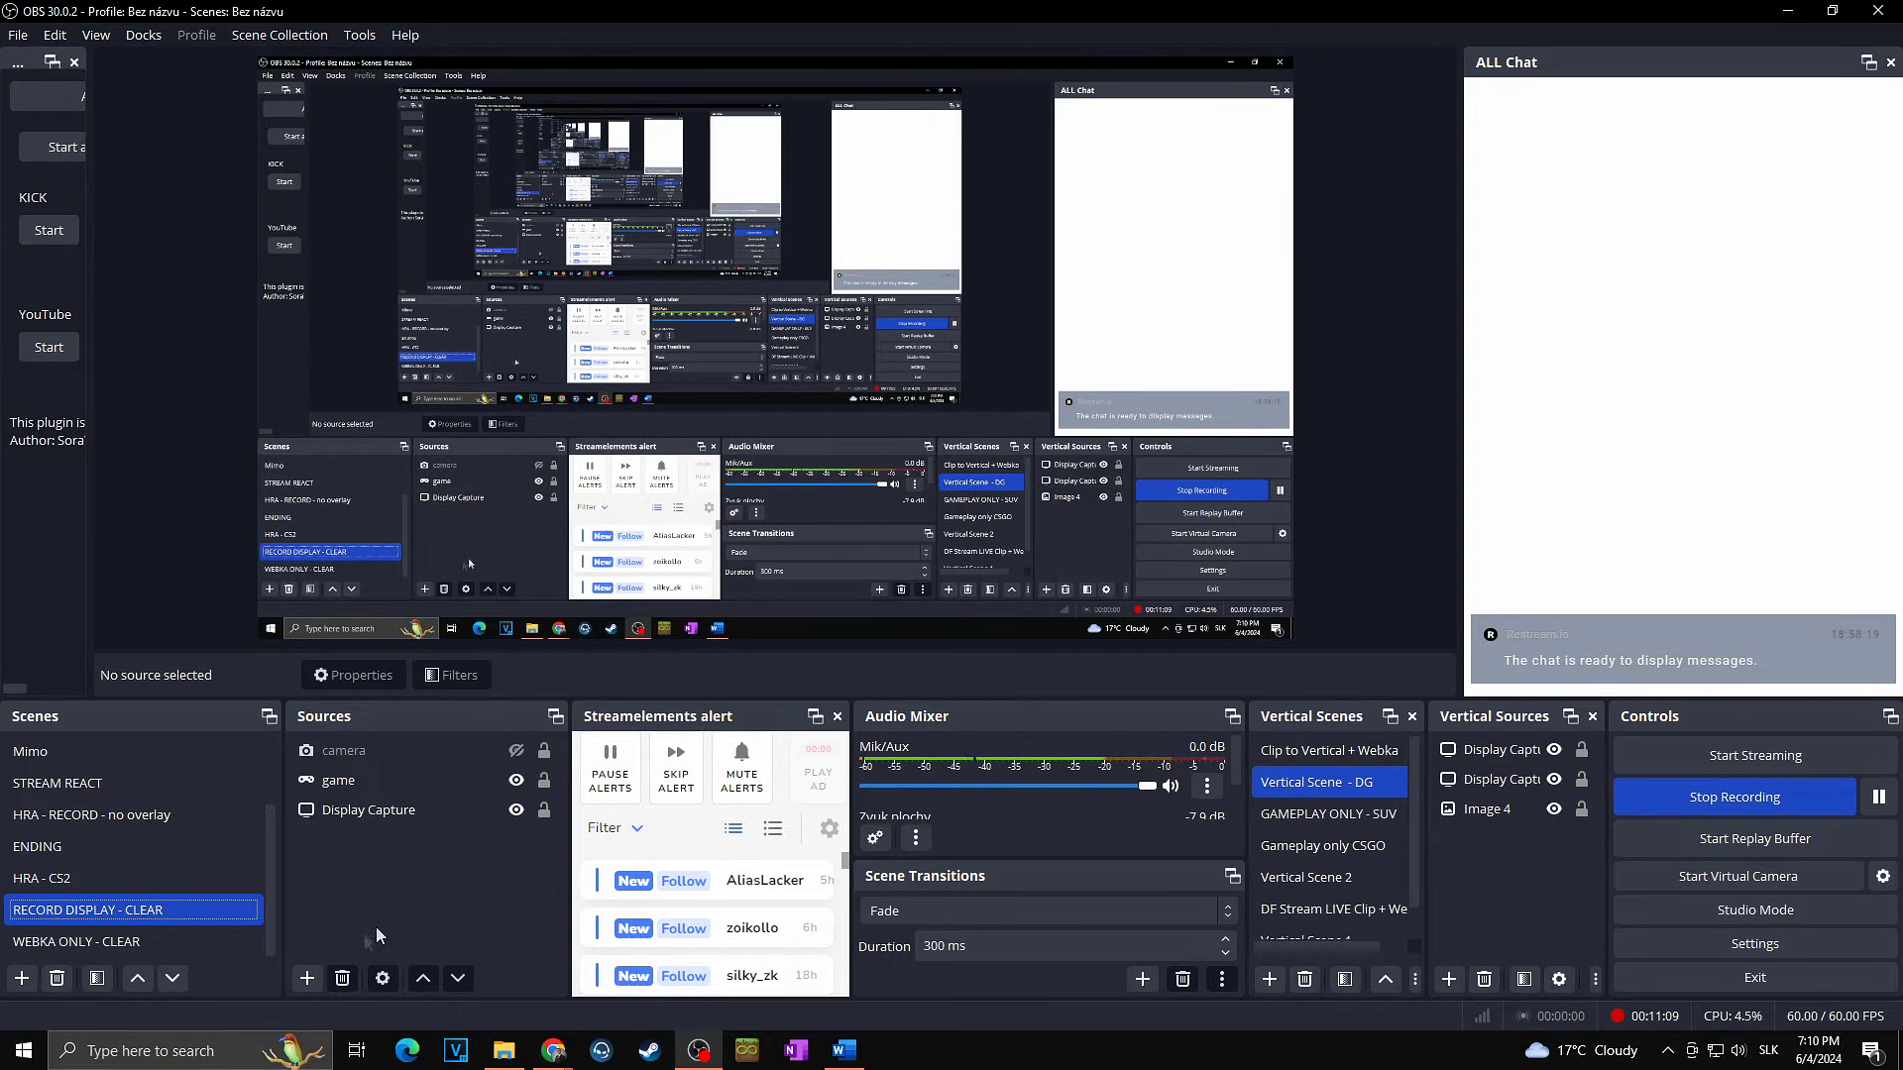
left_click(308, 977)
left_click(396, 438)
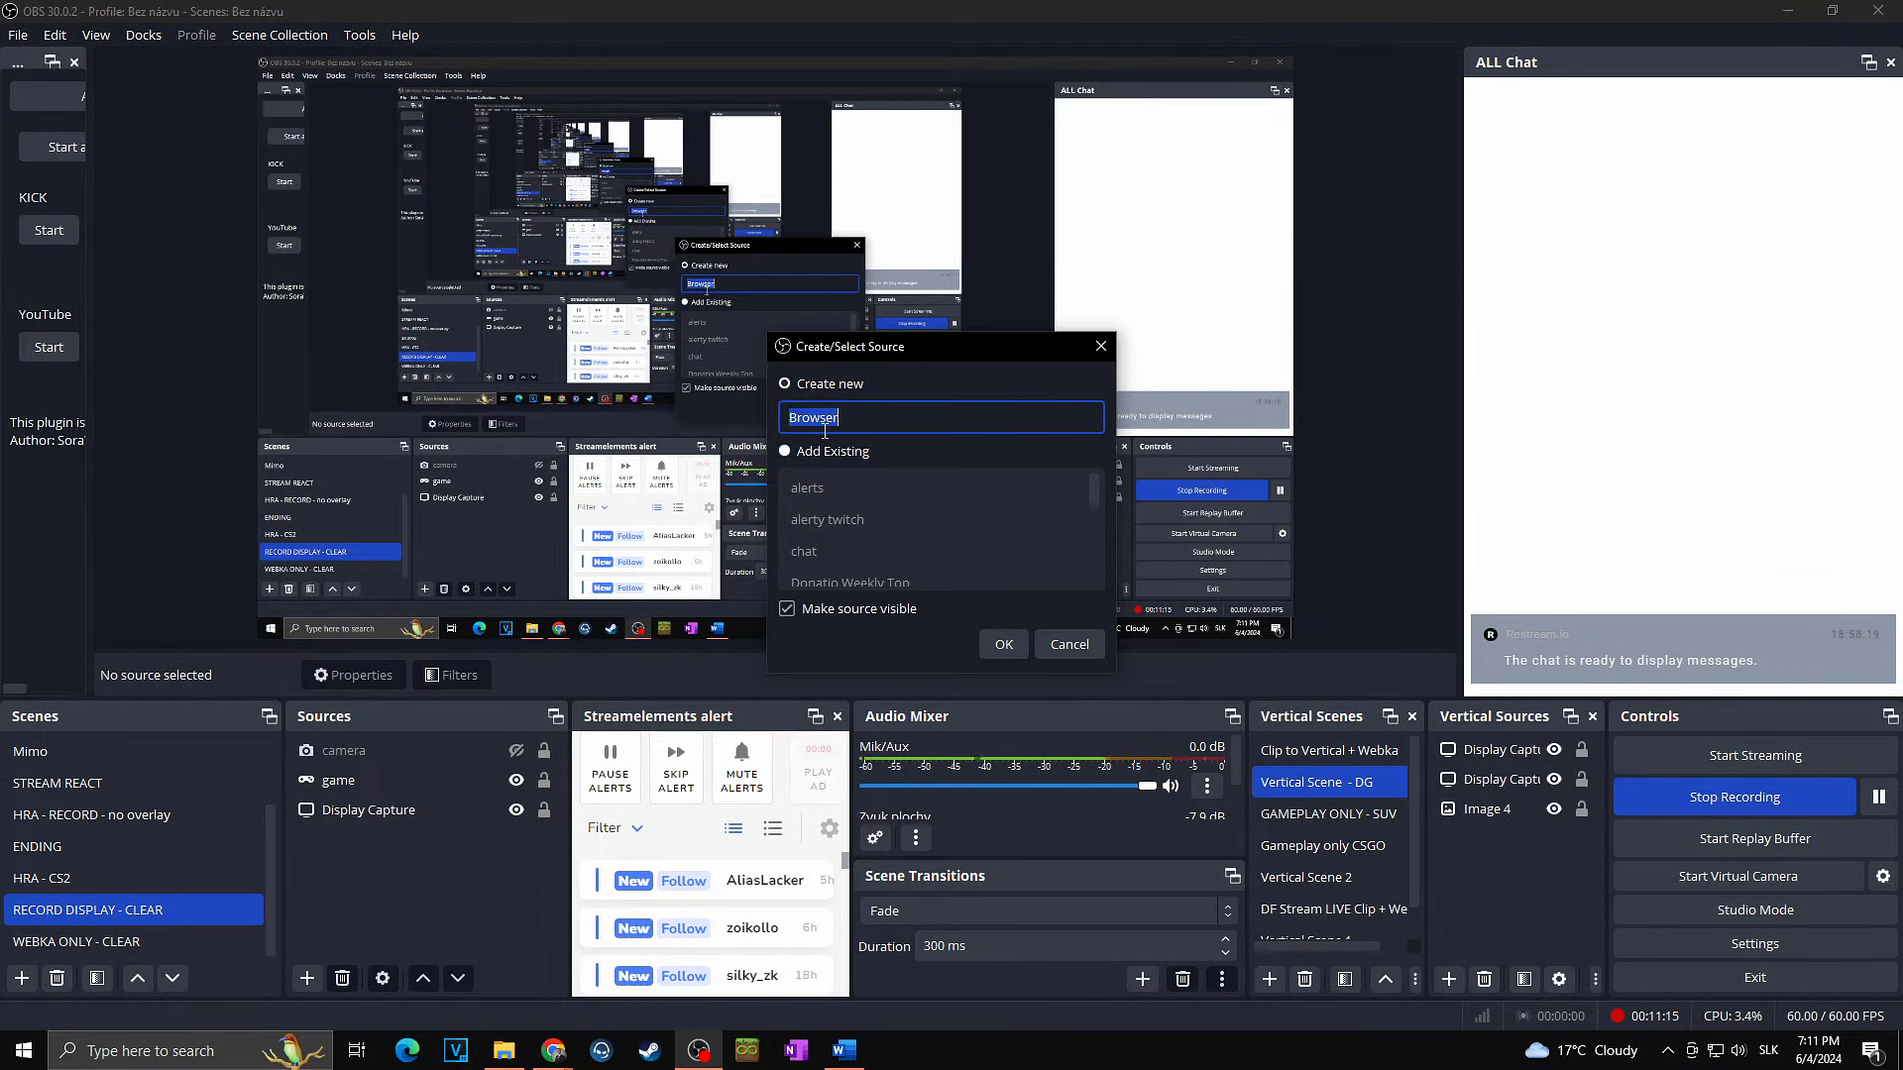
type("alerts twitch")
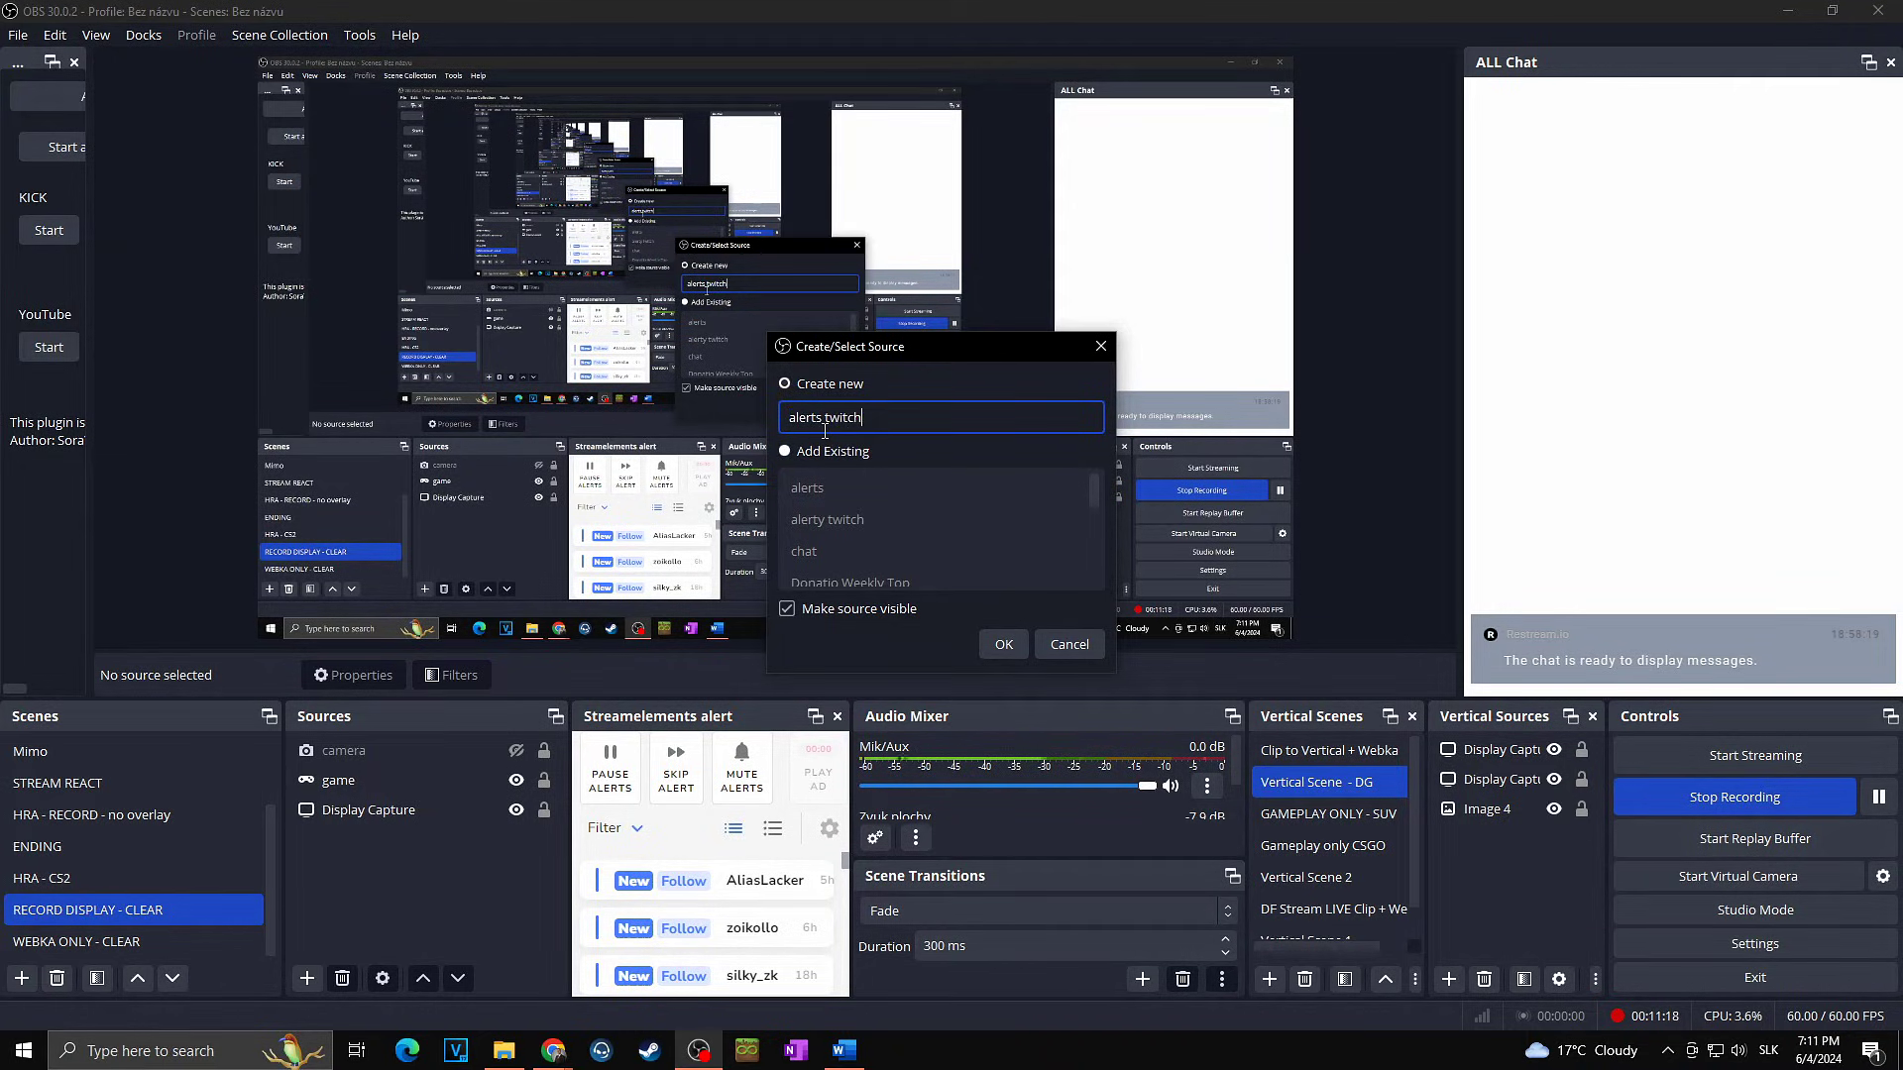
left_click(999, 644)
left_click_drag(724, 554, 958, 555)
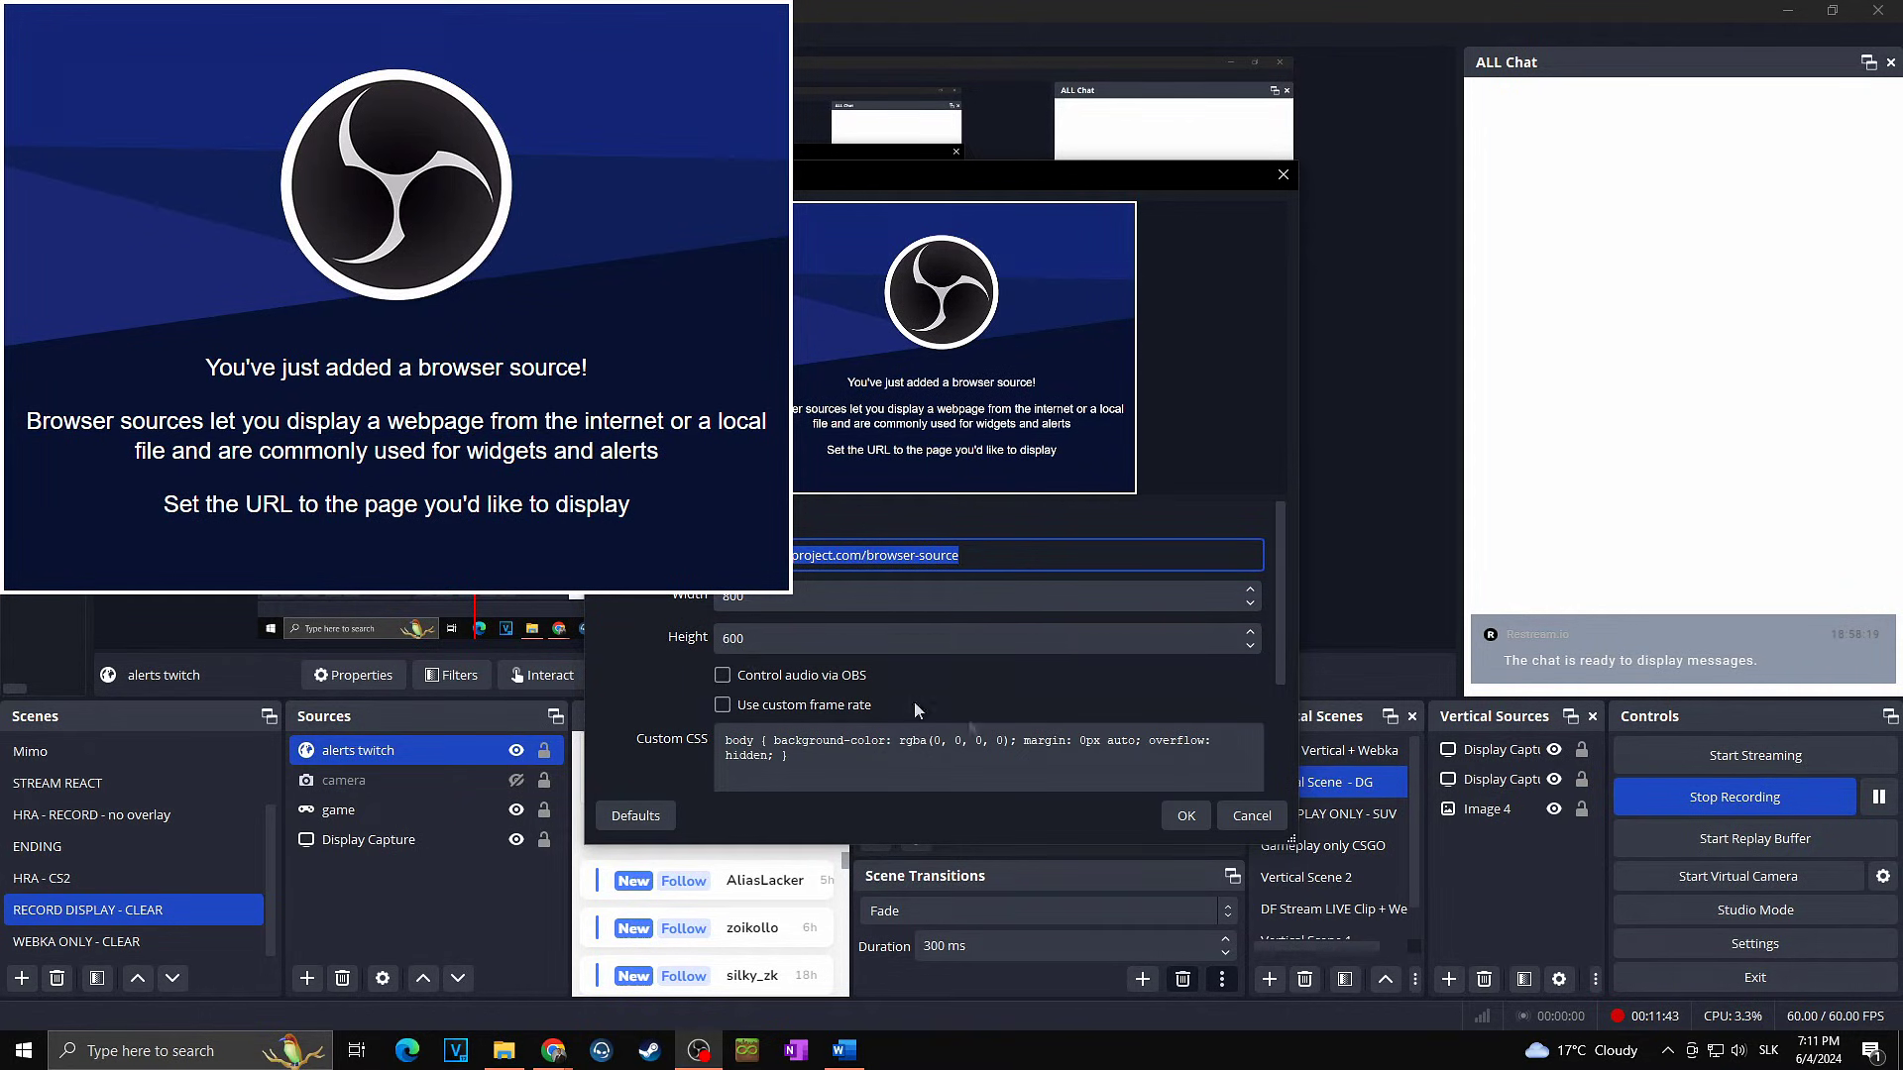
- Close the alerts twitch properties, hide the source in the scene, and return to Chrome
left_click(1234, 817)
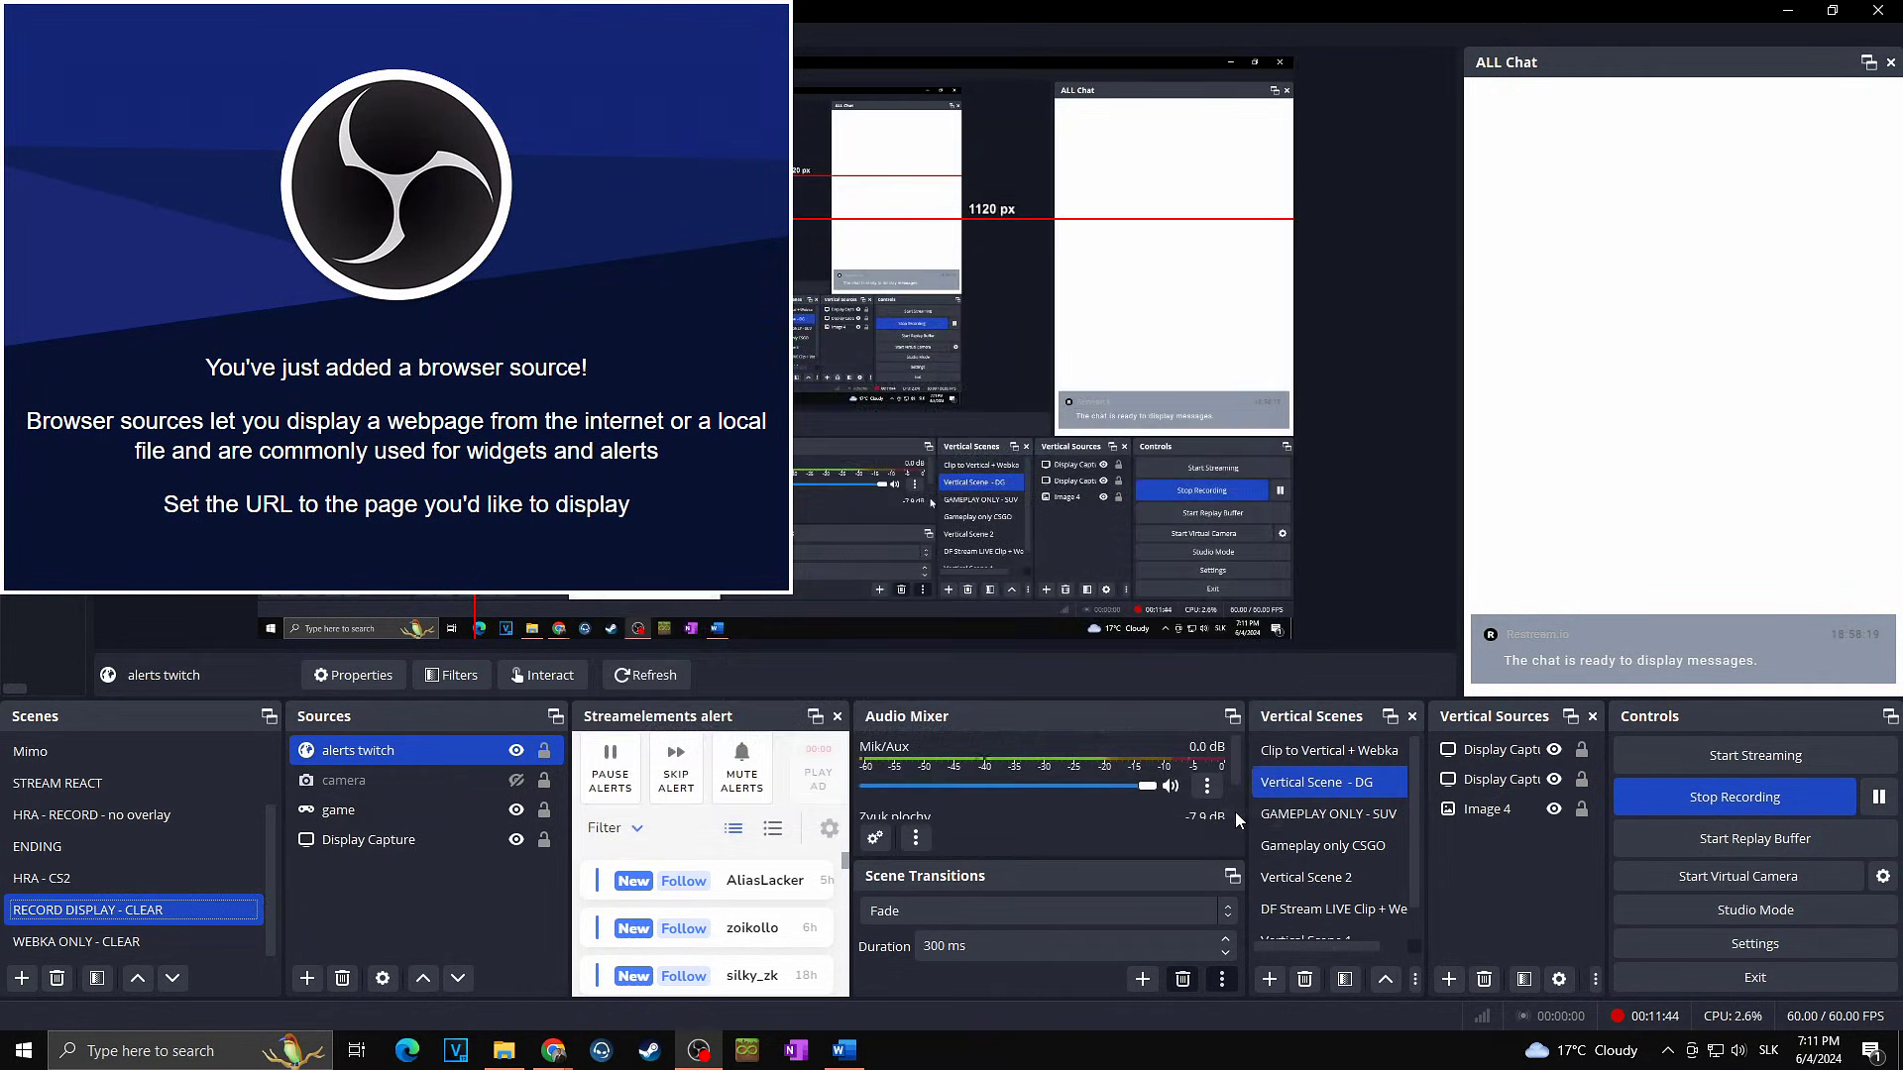
left_click(516, 750)
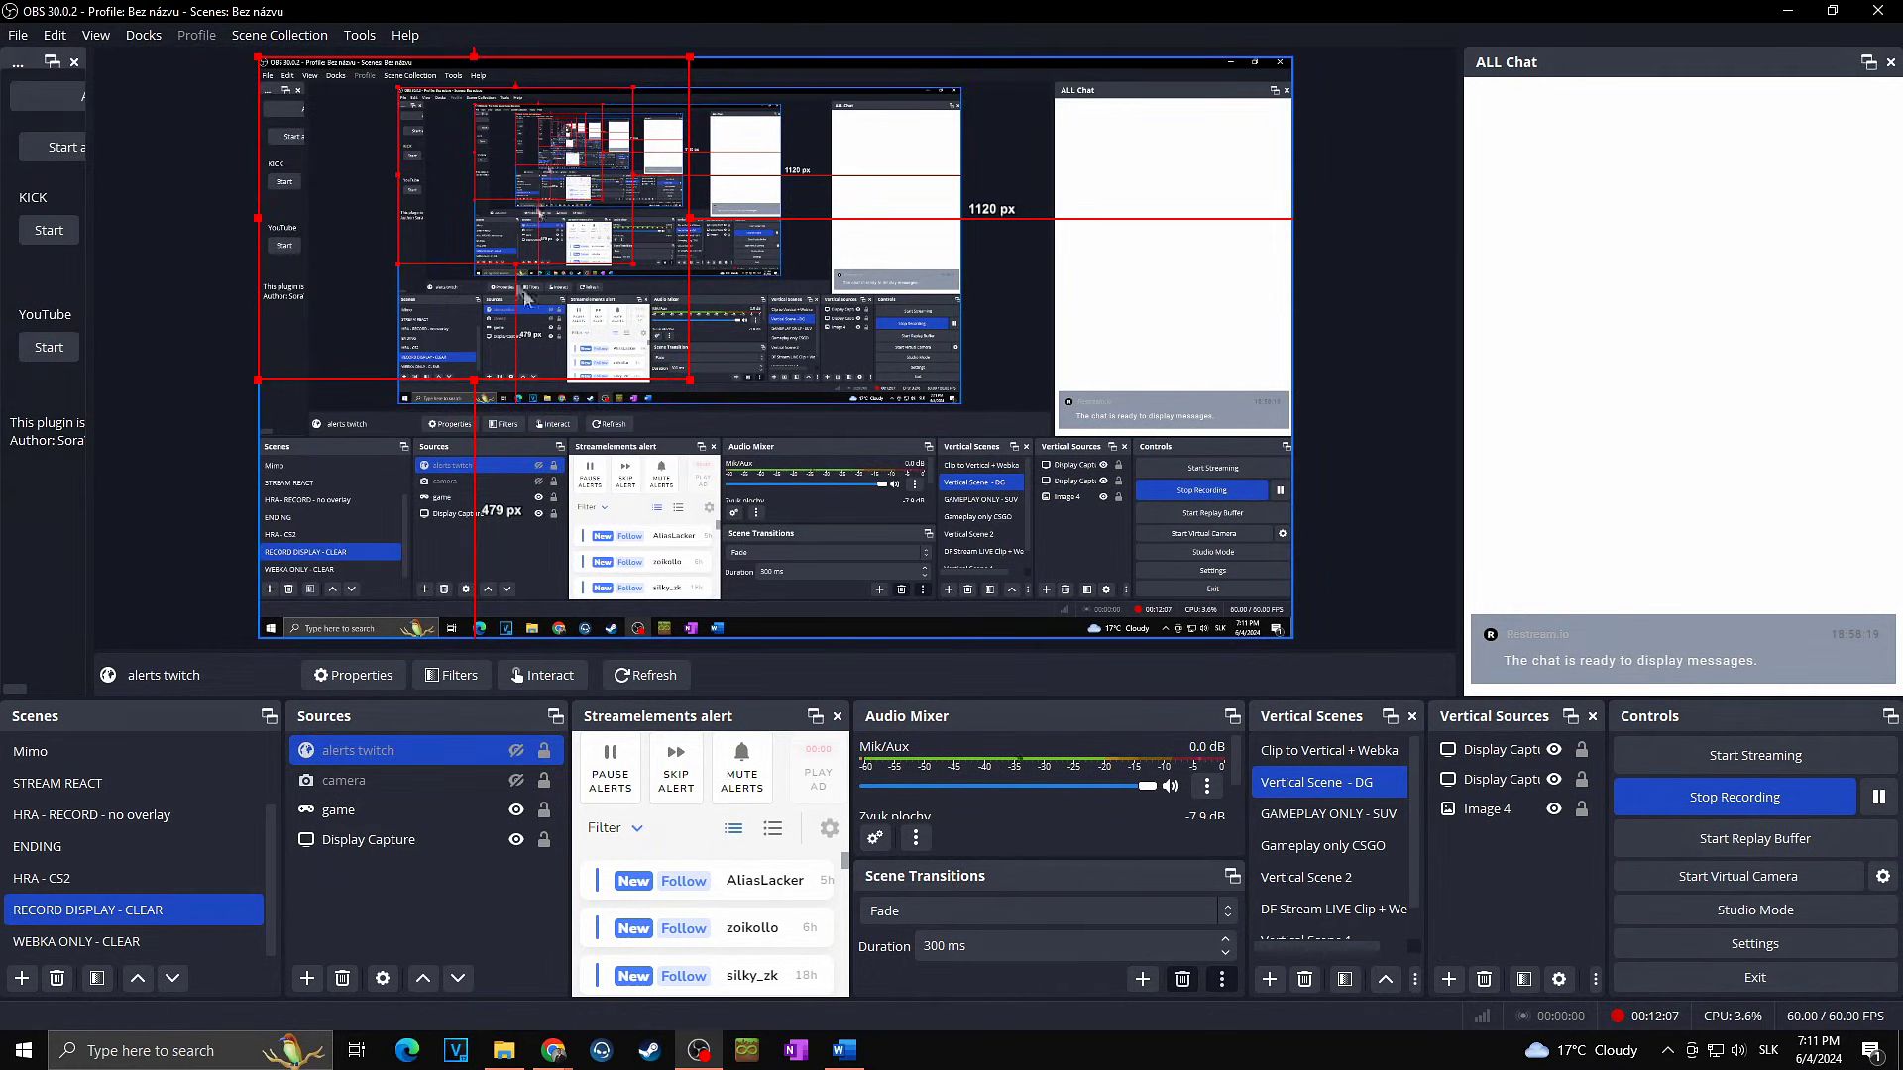
left_click(698, 1051)
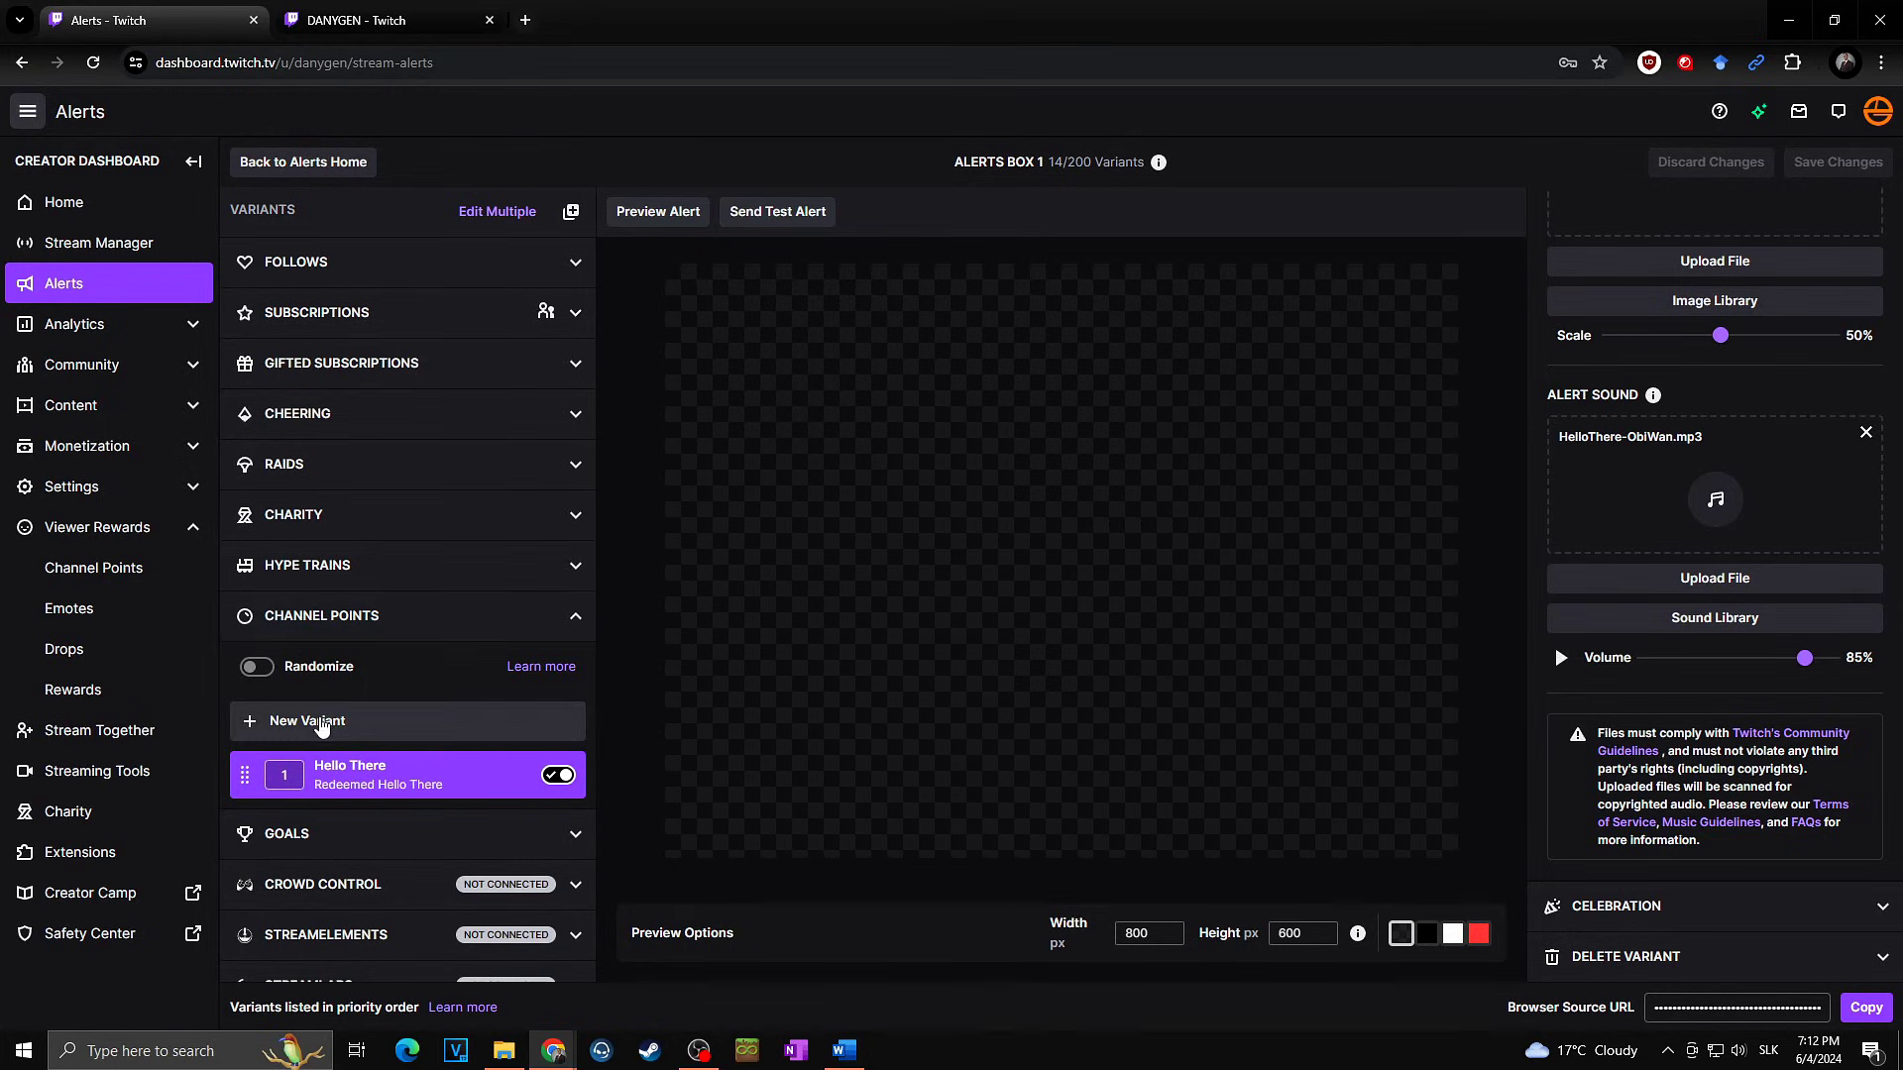
- Add a new channel-points variant with Any Channel Point Redemption as its alert condition
left_click(317, 721)
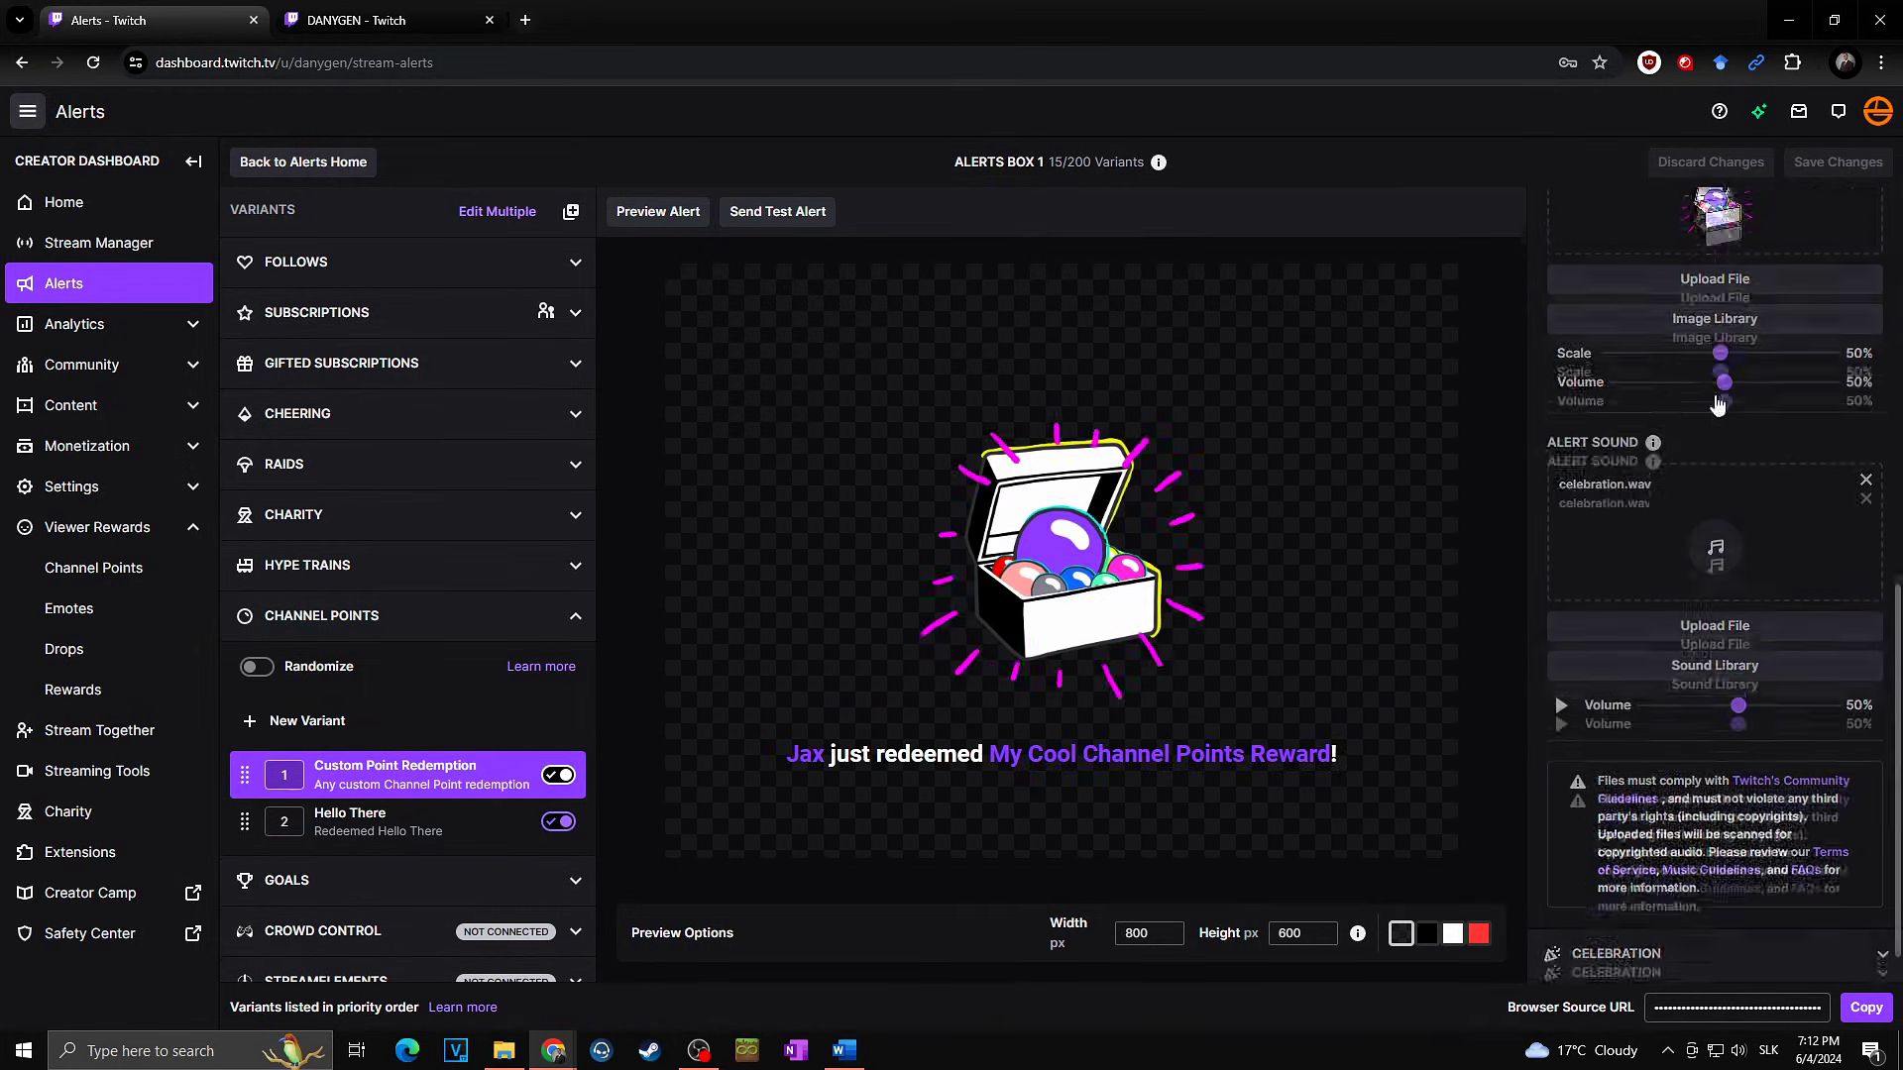
scroll(1728, 405, "up", 5)
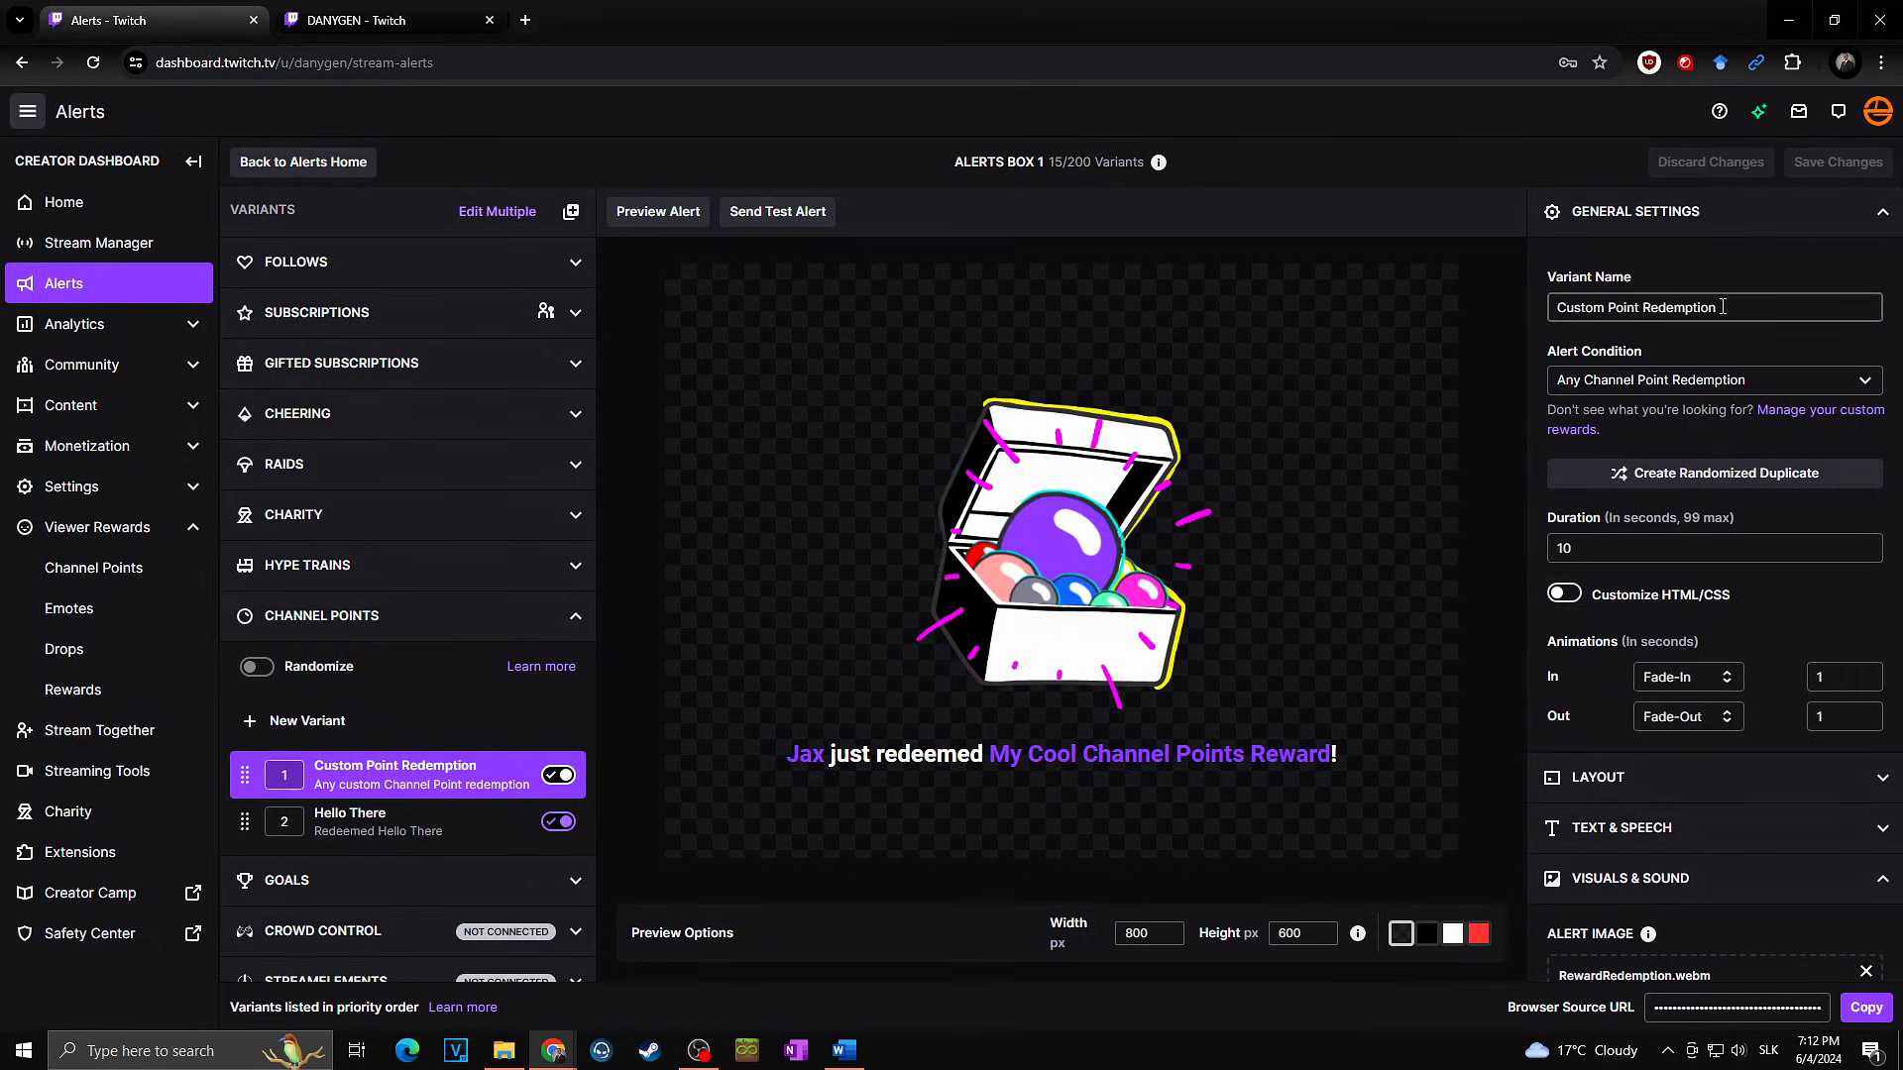
left_click(1716, 310)
left_click(1704, 380)
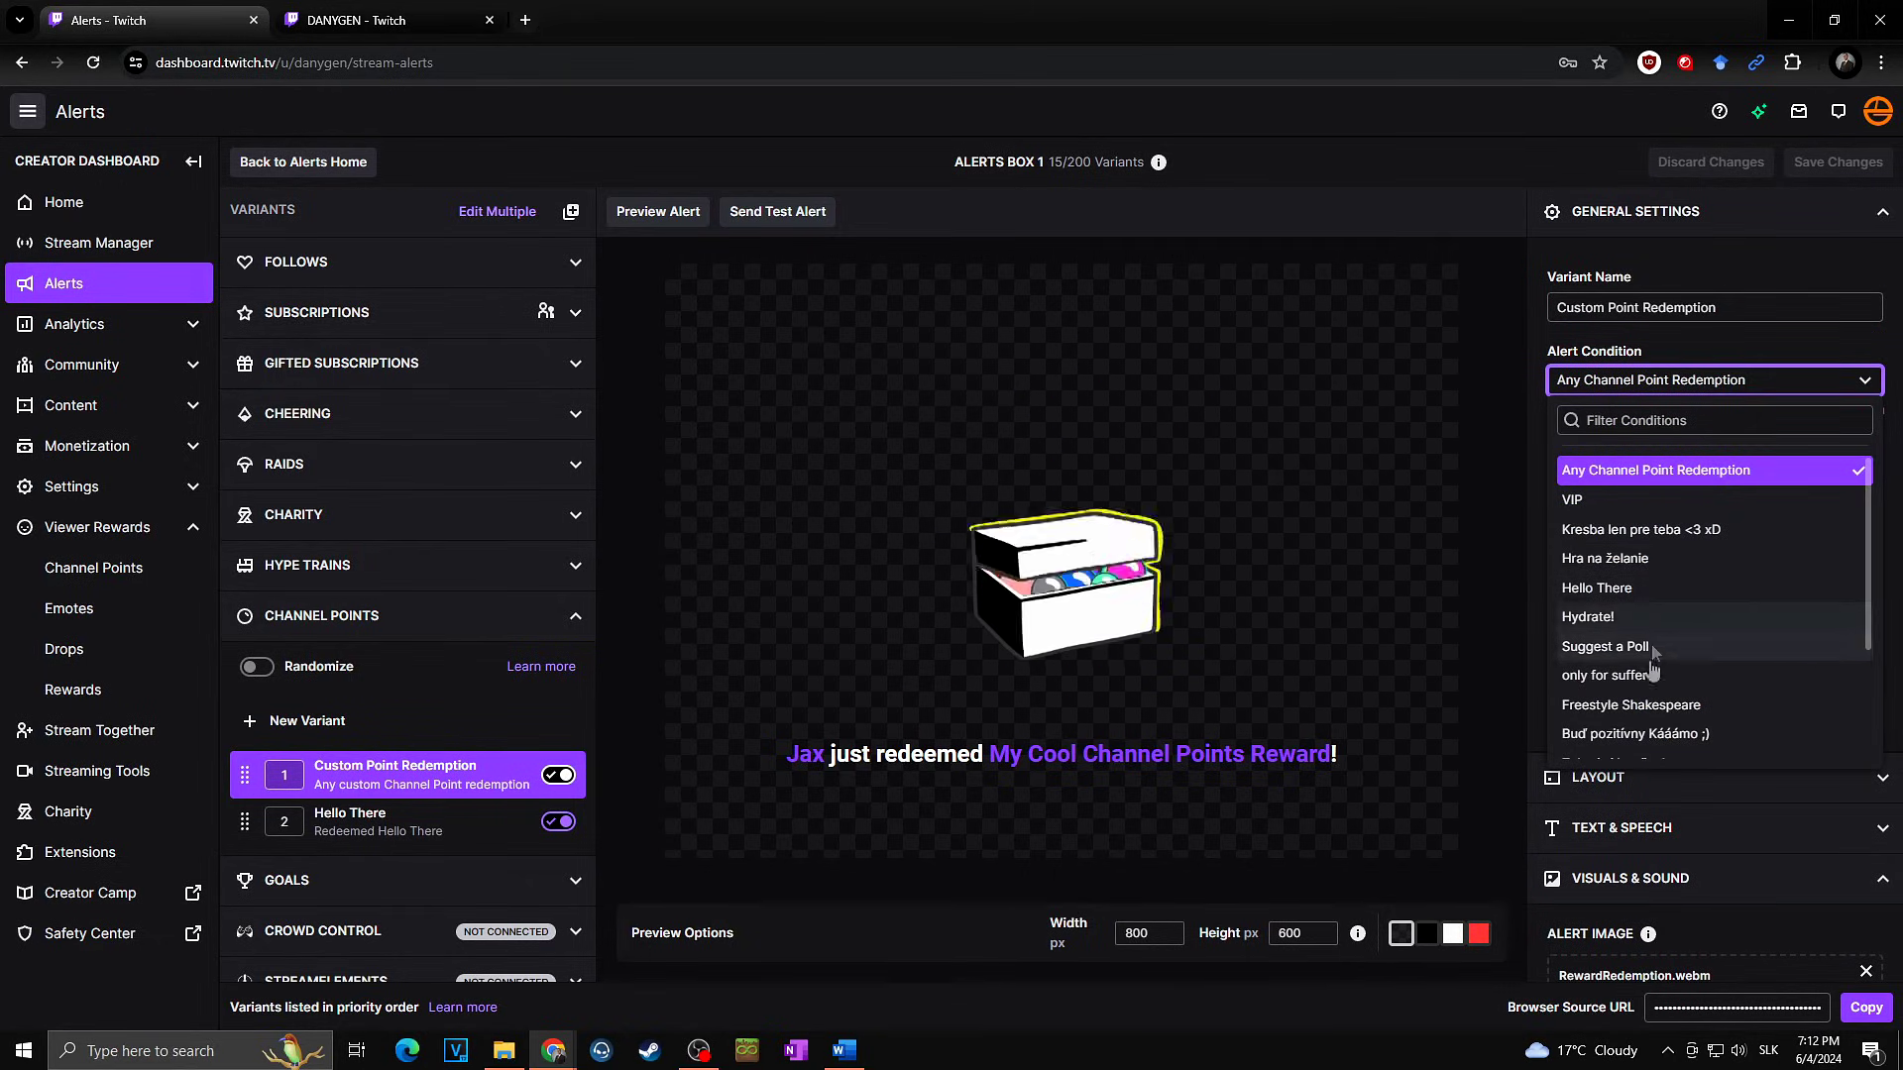
left_click(1684, 470)
scroll(1714, 496, "down", 3)
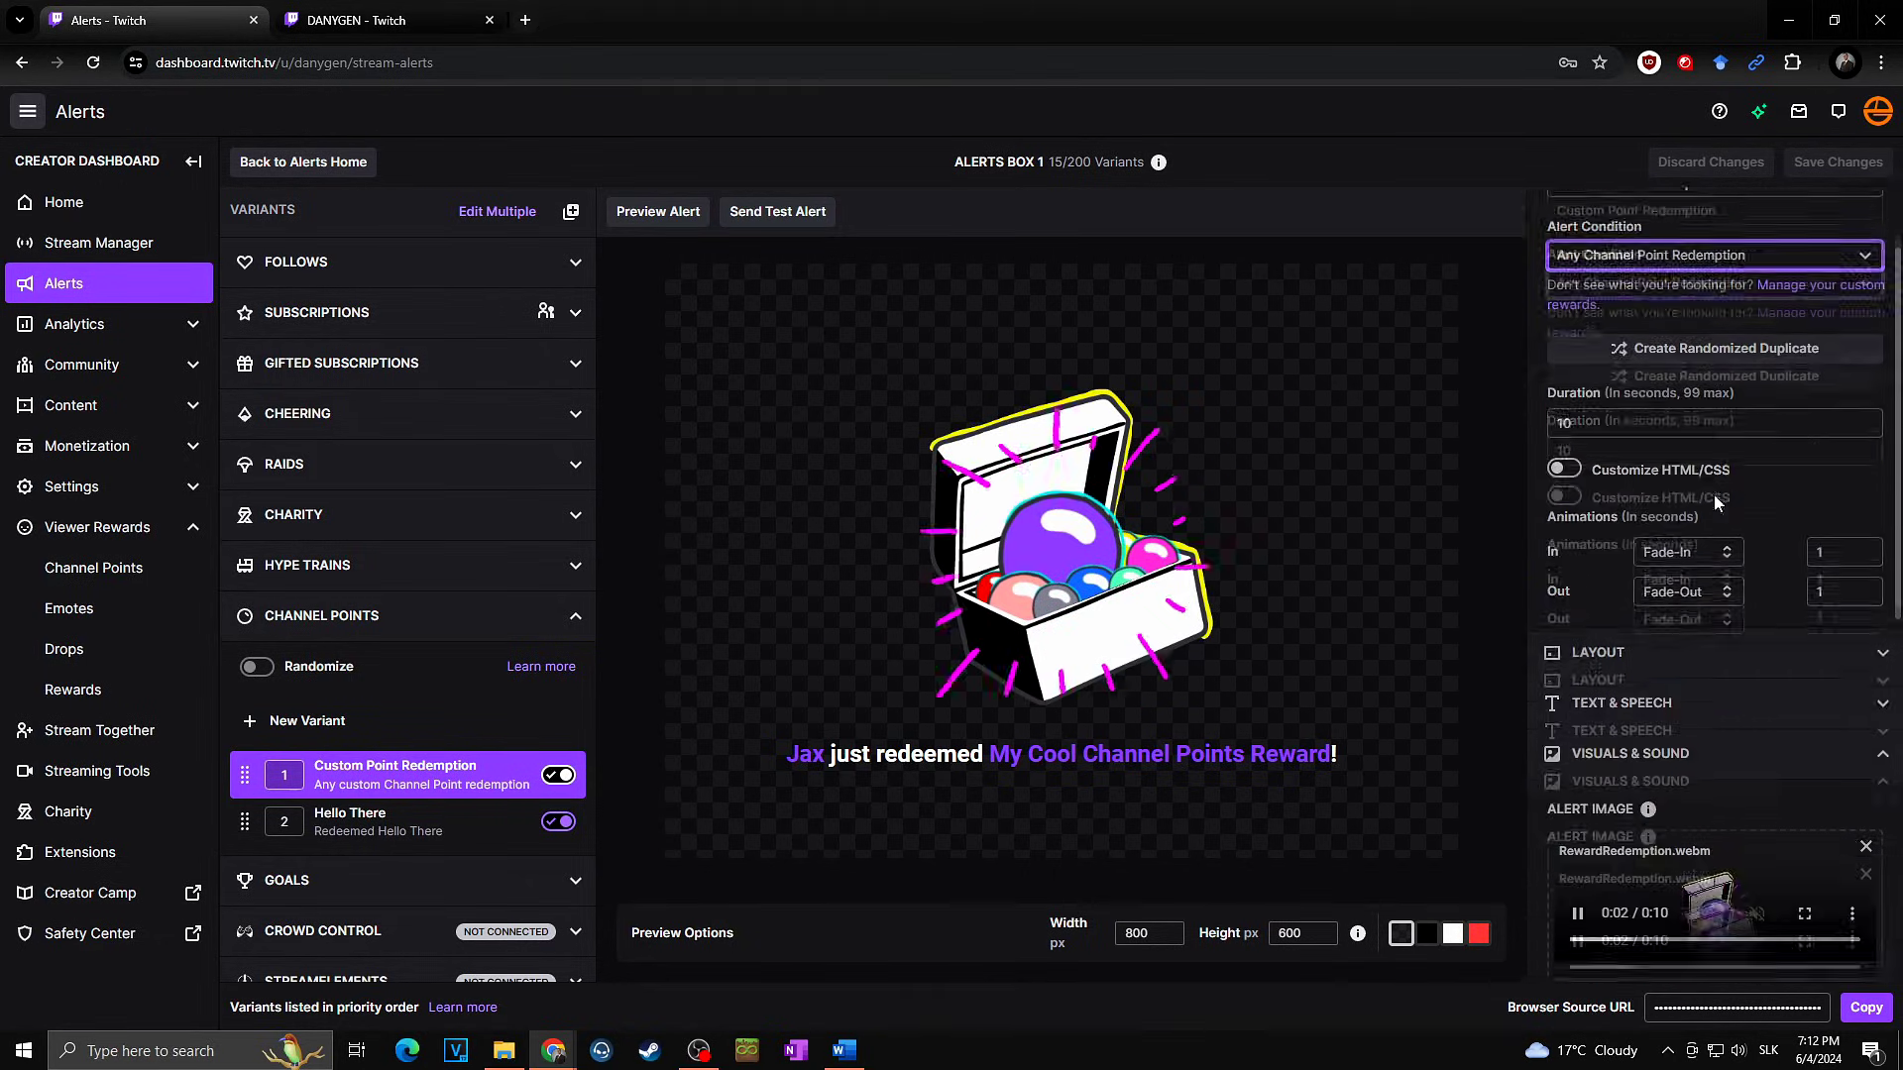
scroll(1714, 503, "down", 4)
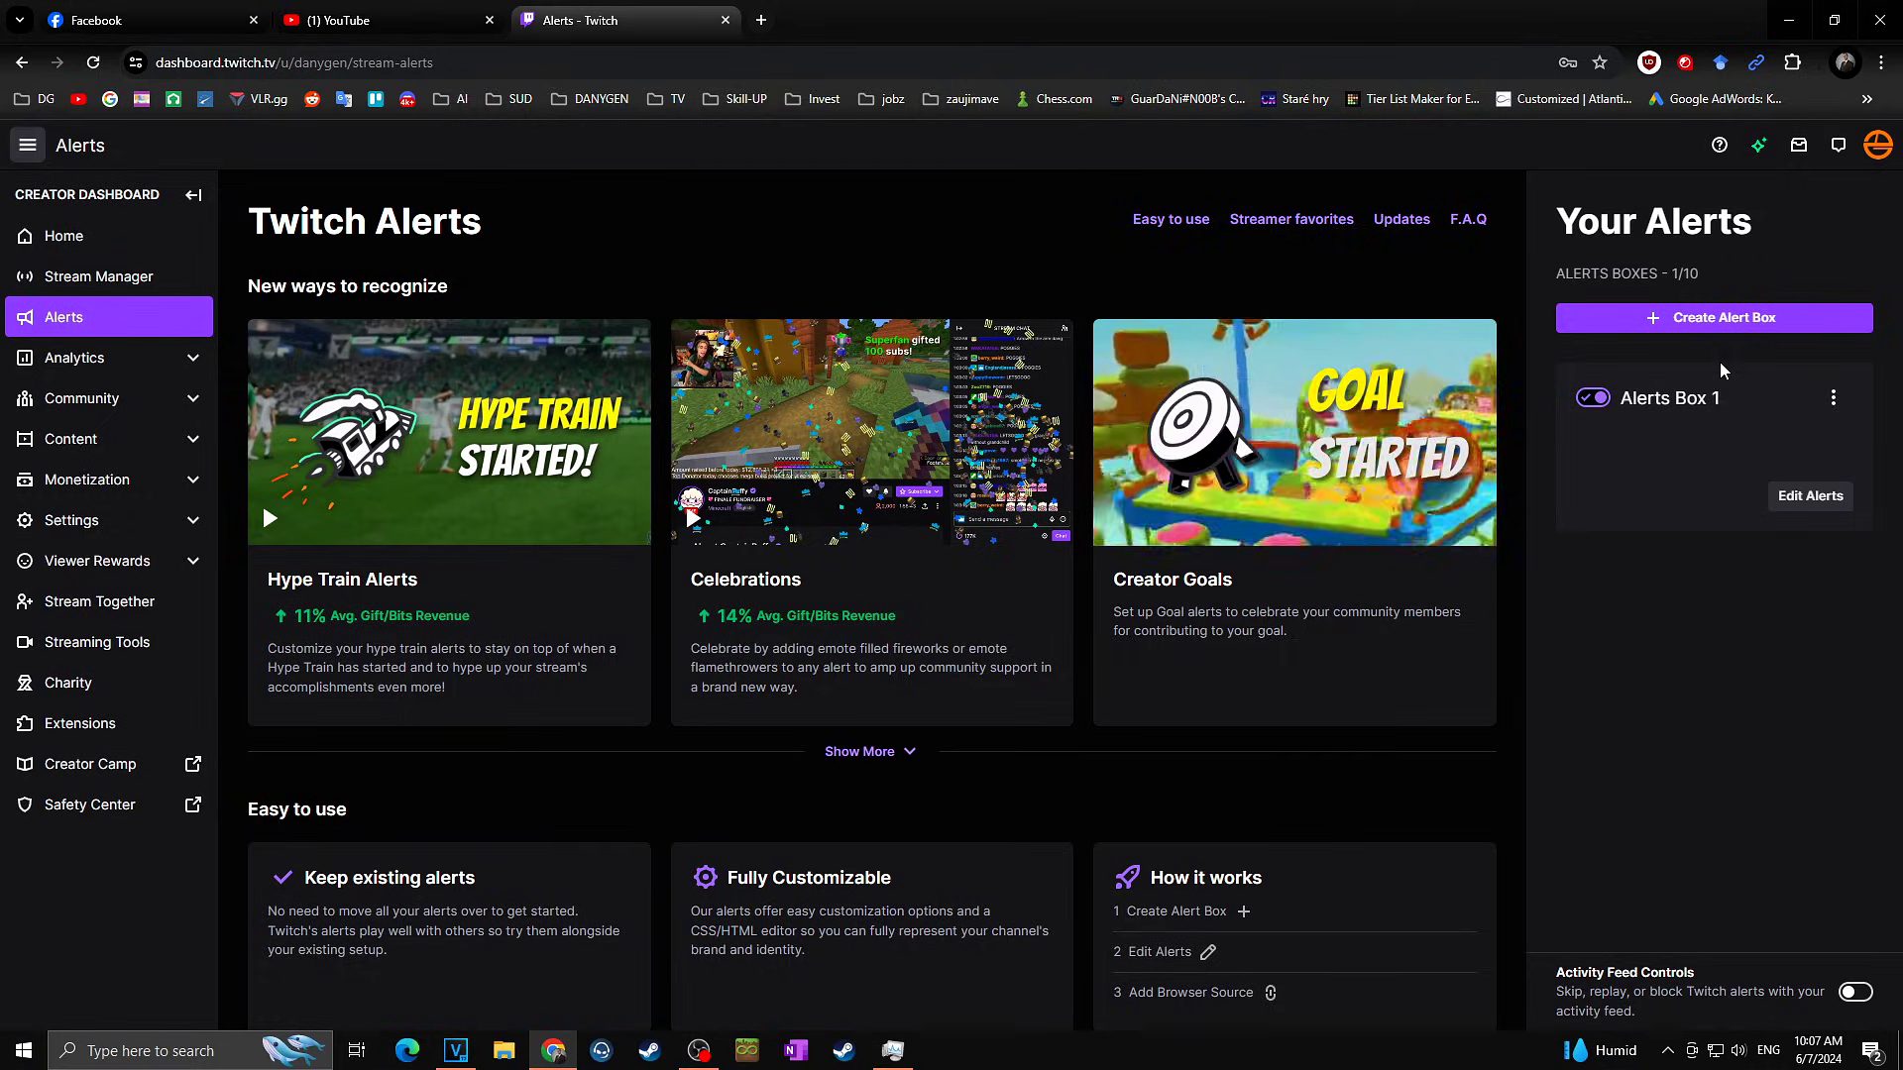
- Go from Alerts Box 1's editor back to Alerts home and create Alerts Box 2
left_click(1810, 498)
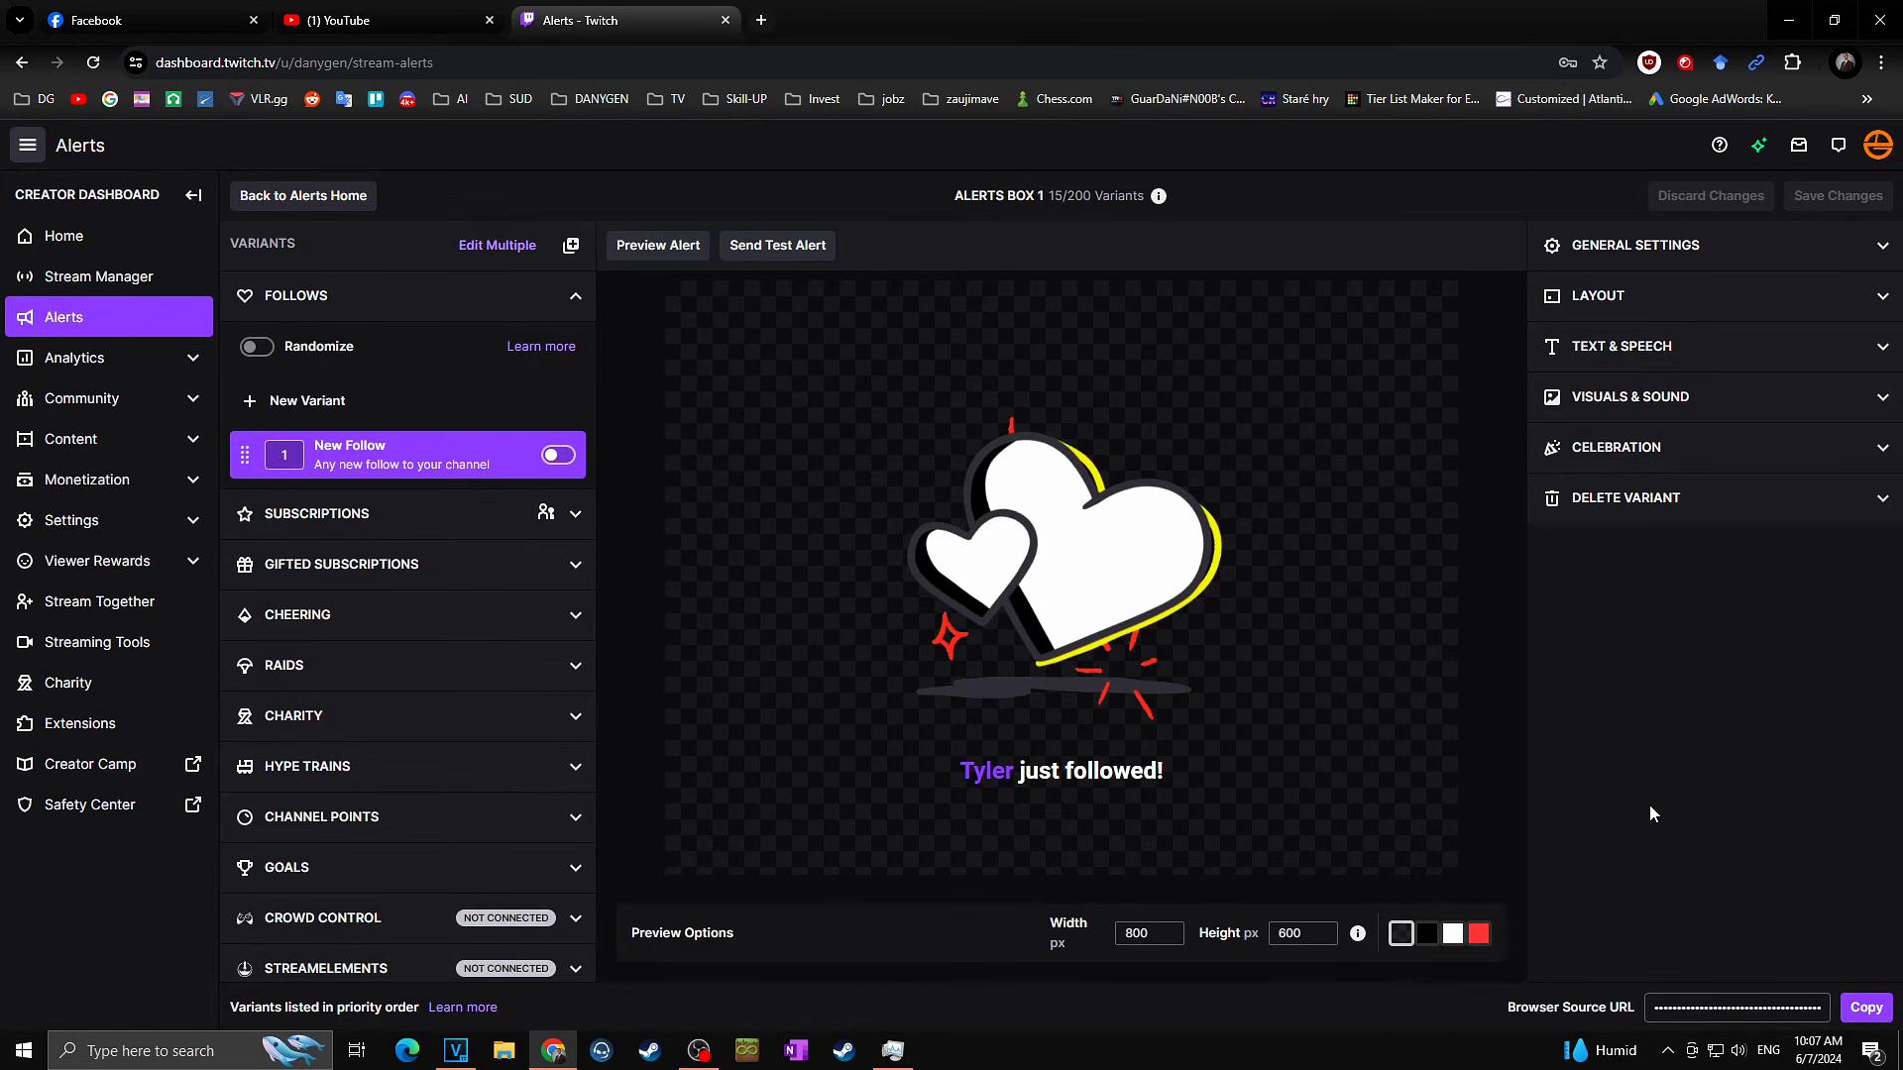
left_click(302, 196)
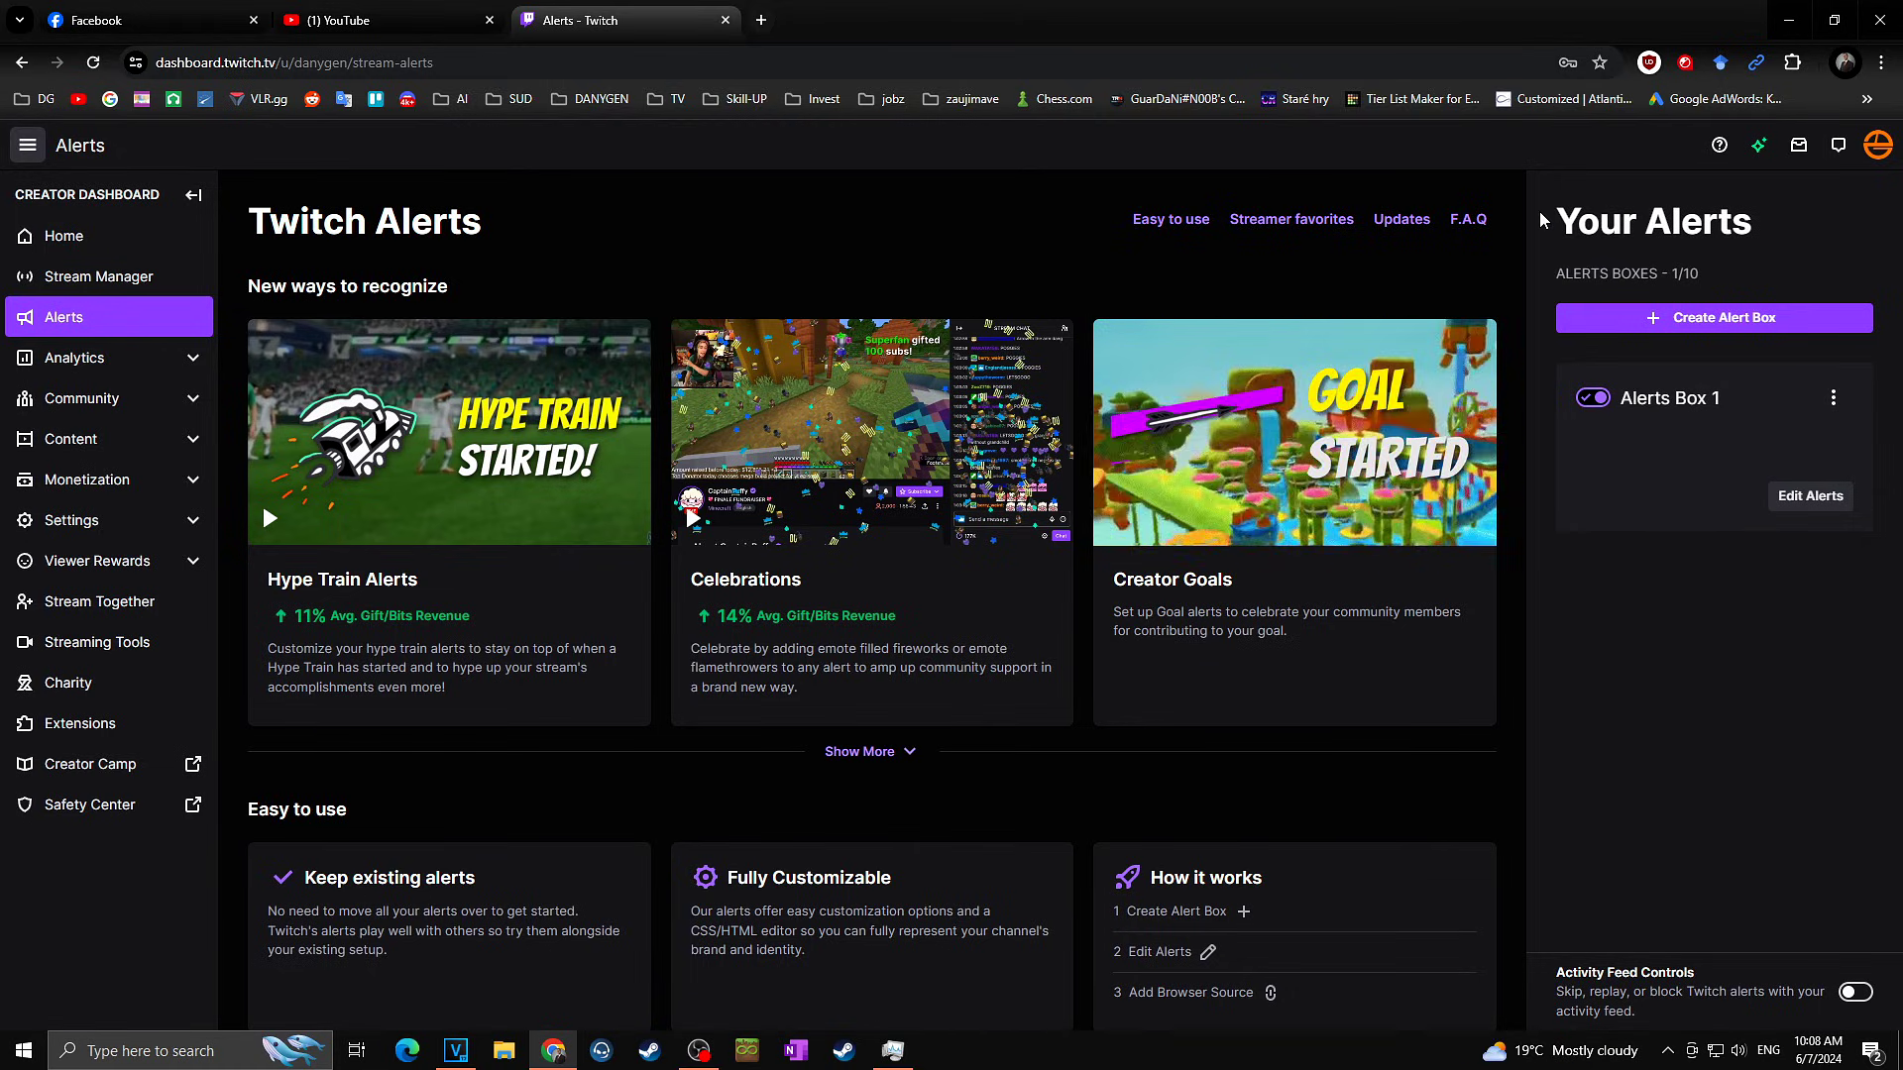
left_click_drag(1563, 213, 1732, 222)
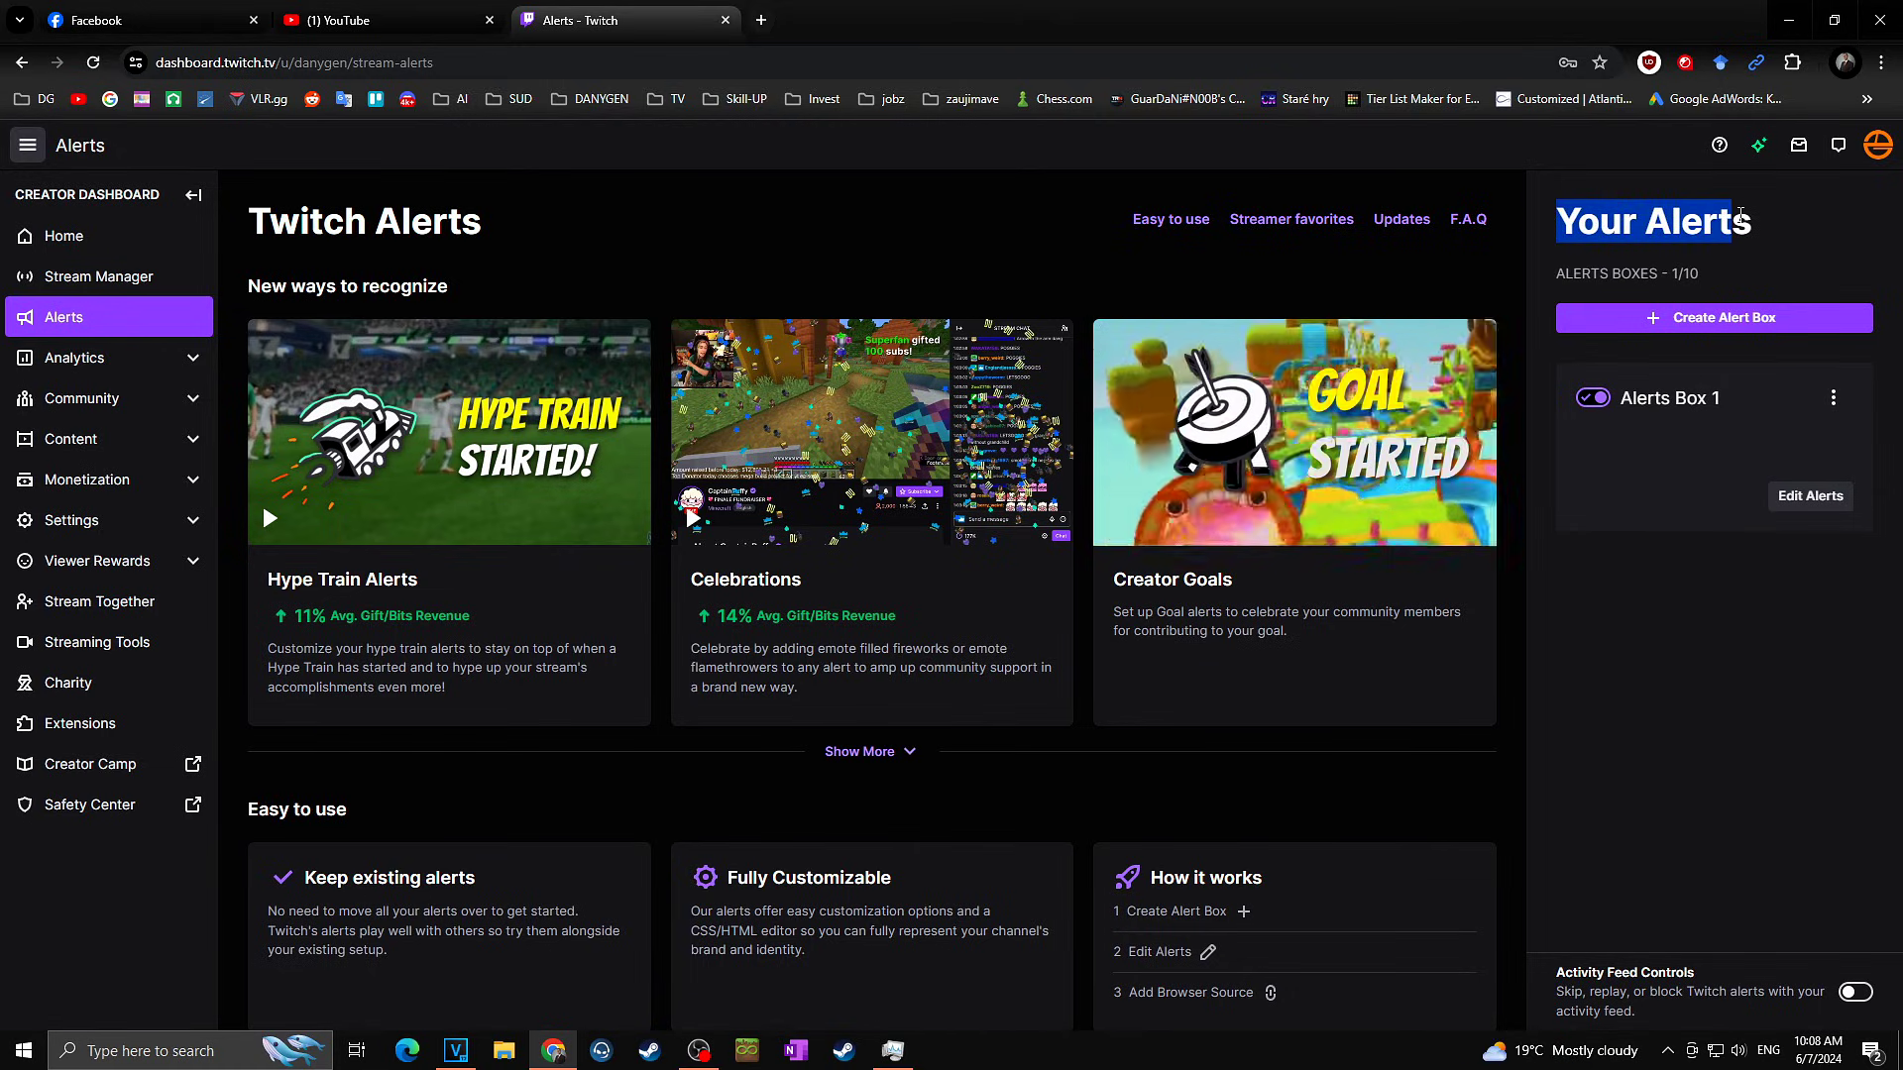
left_click(1580, 184)
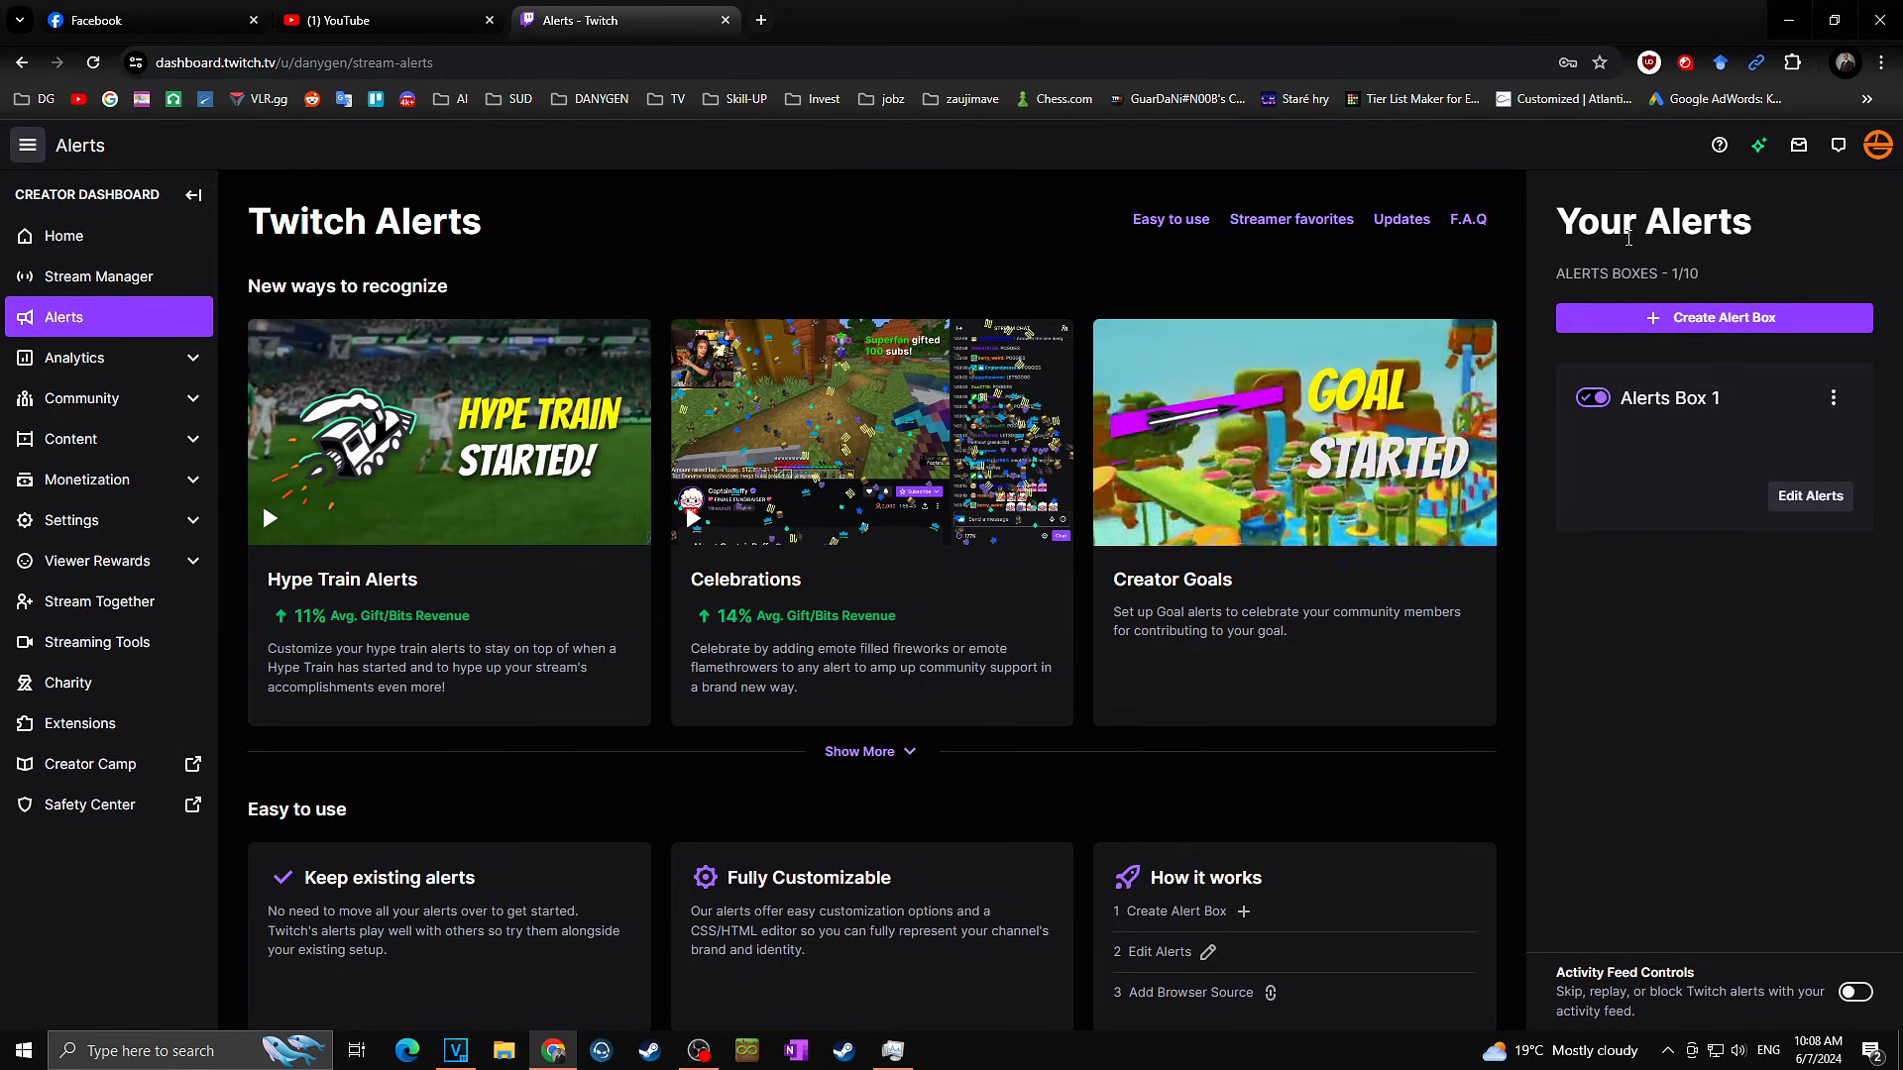
left_click(1726, 319)
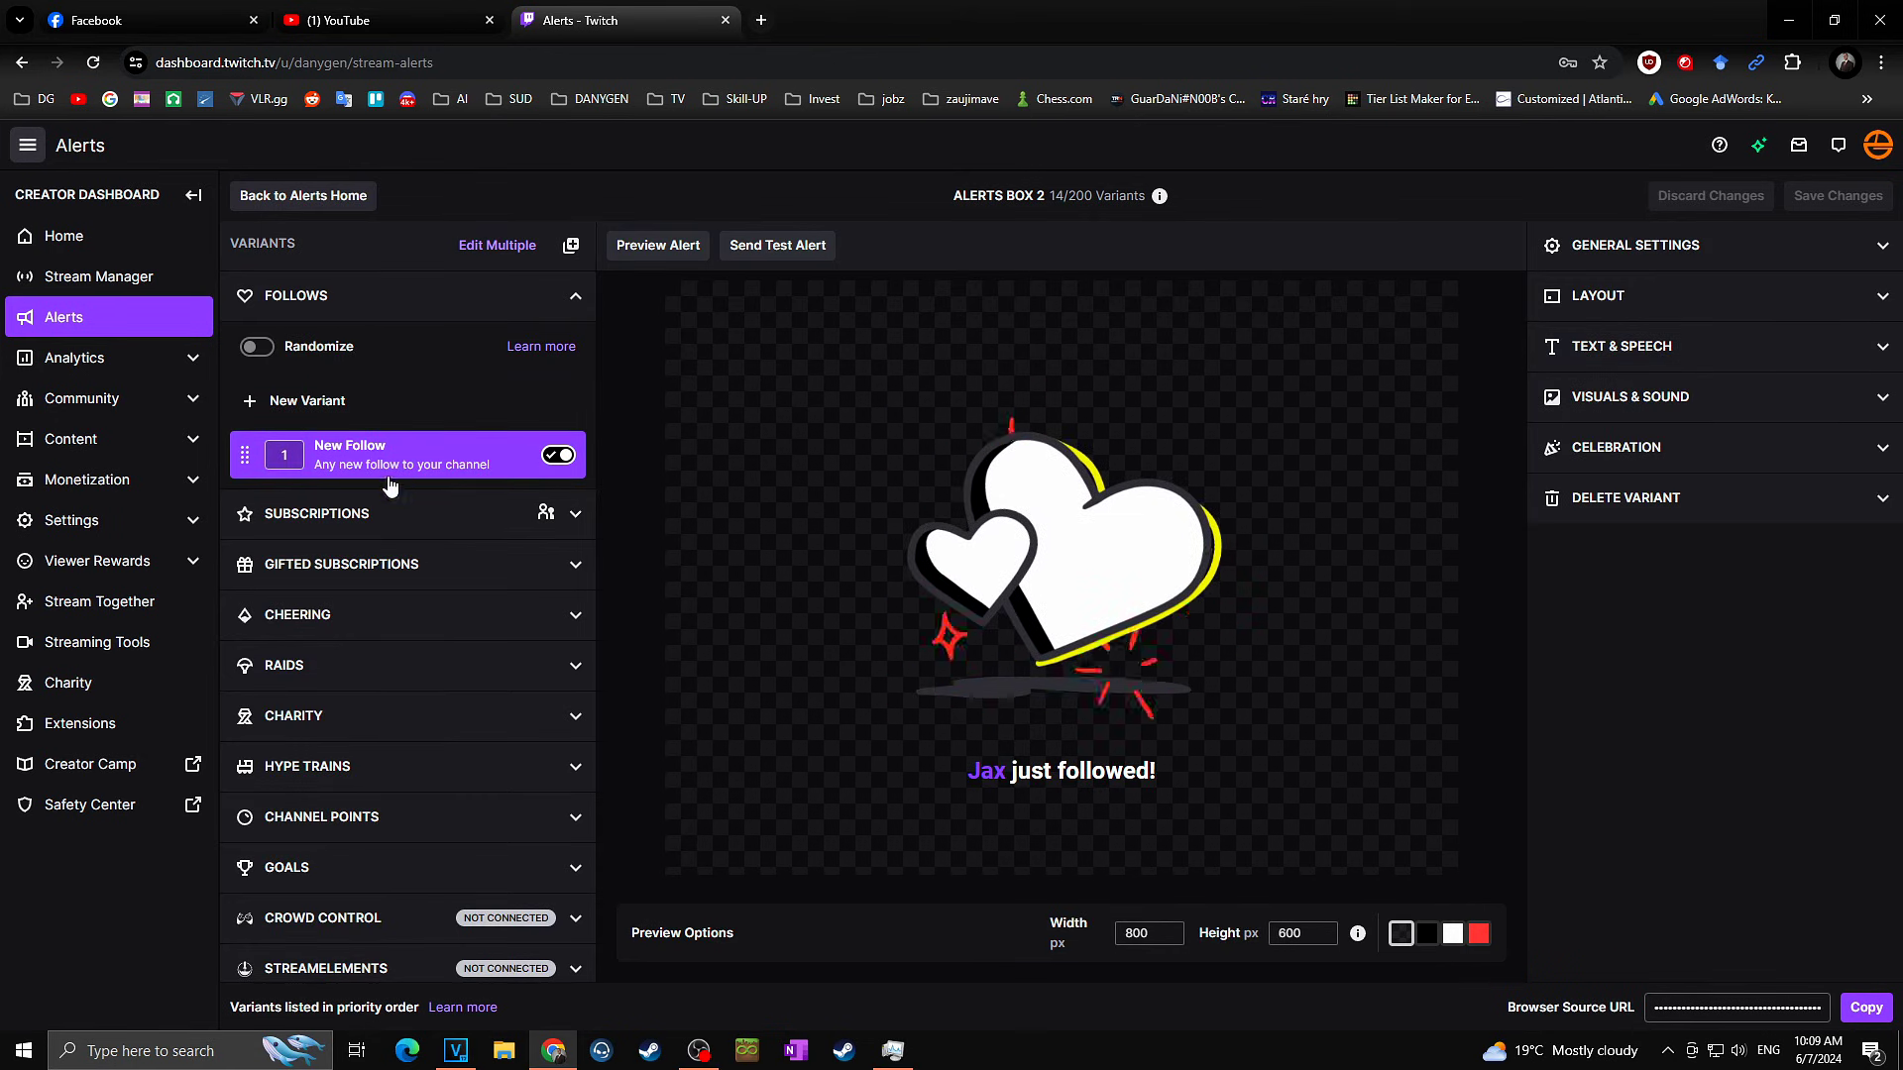
- Switch off Prime Subscription, Resubscription and New Follow in Alerts Box 2, leaving New Subscriber on
left_click(386, 519)
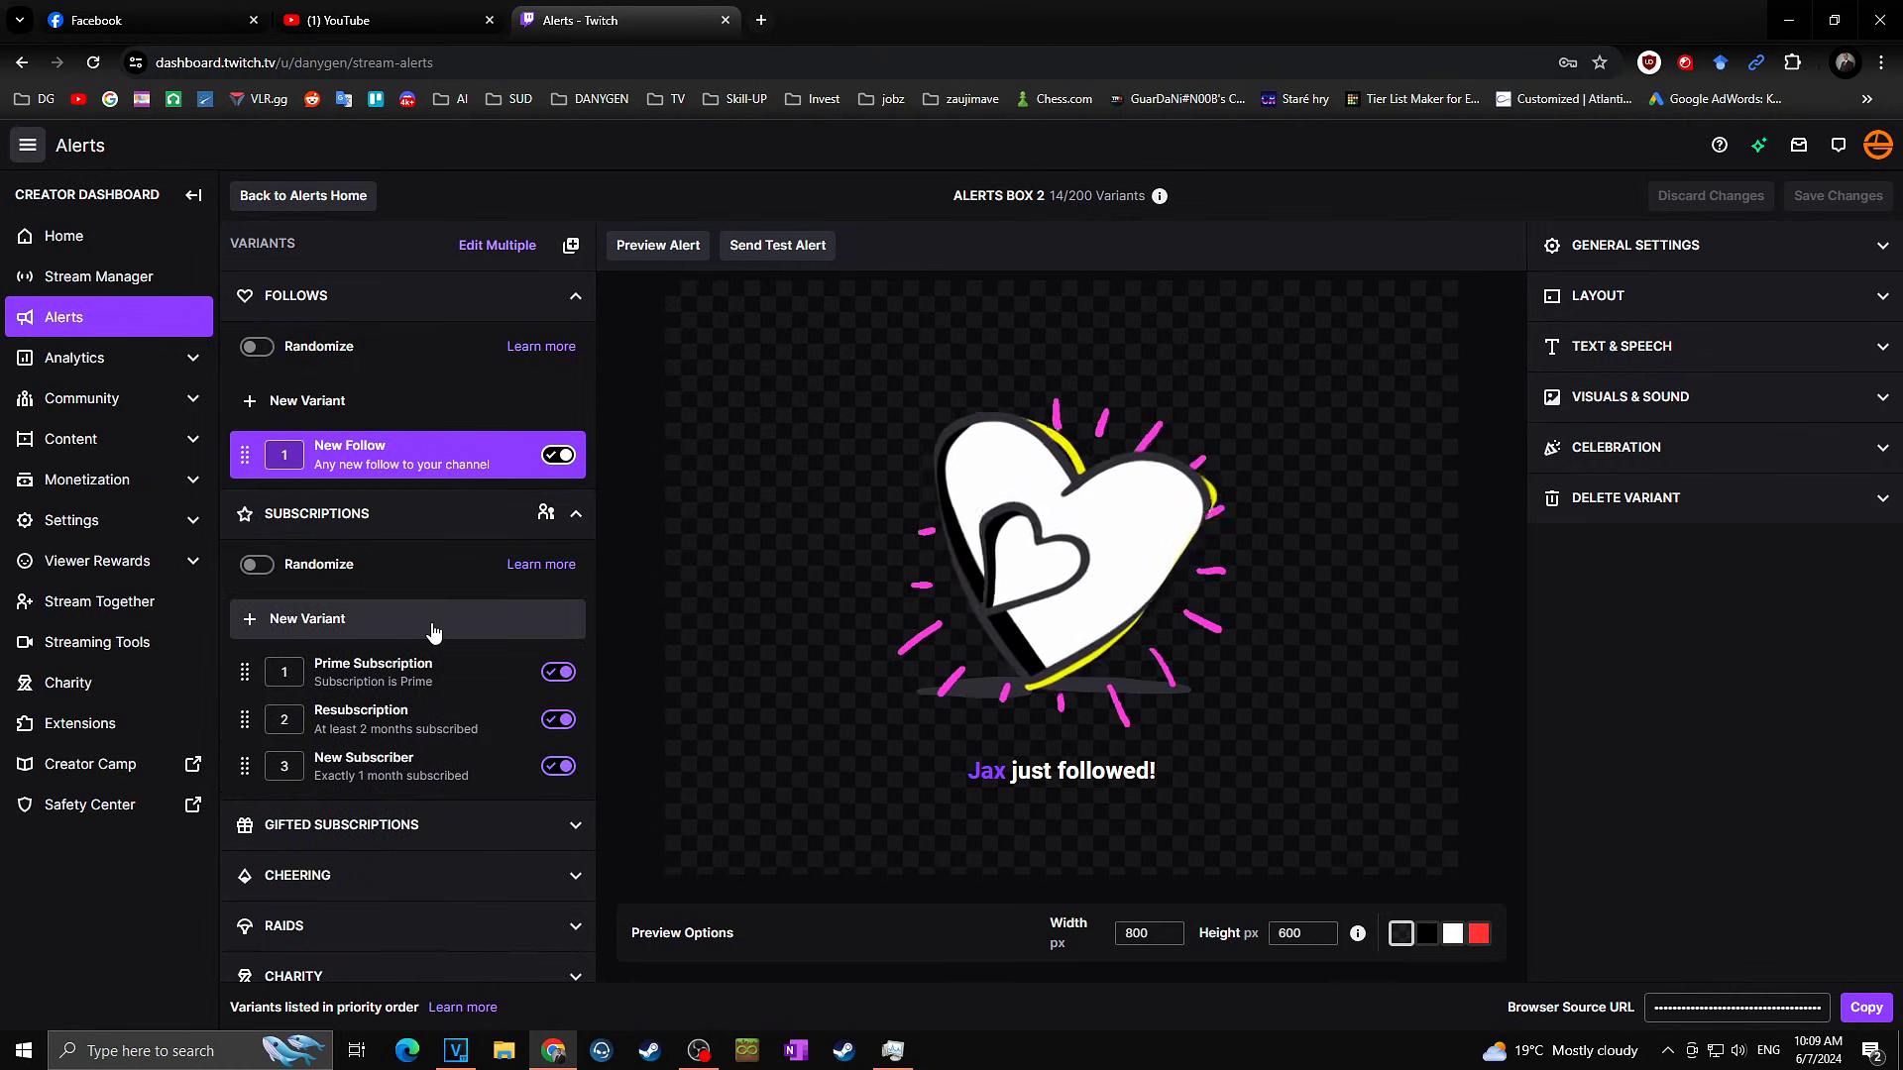
left_click(561, 671)
left_click(561, 720)
left_click(565, 765)
left_click(564, 764)
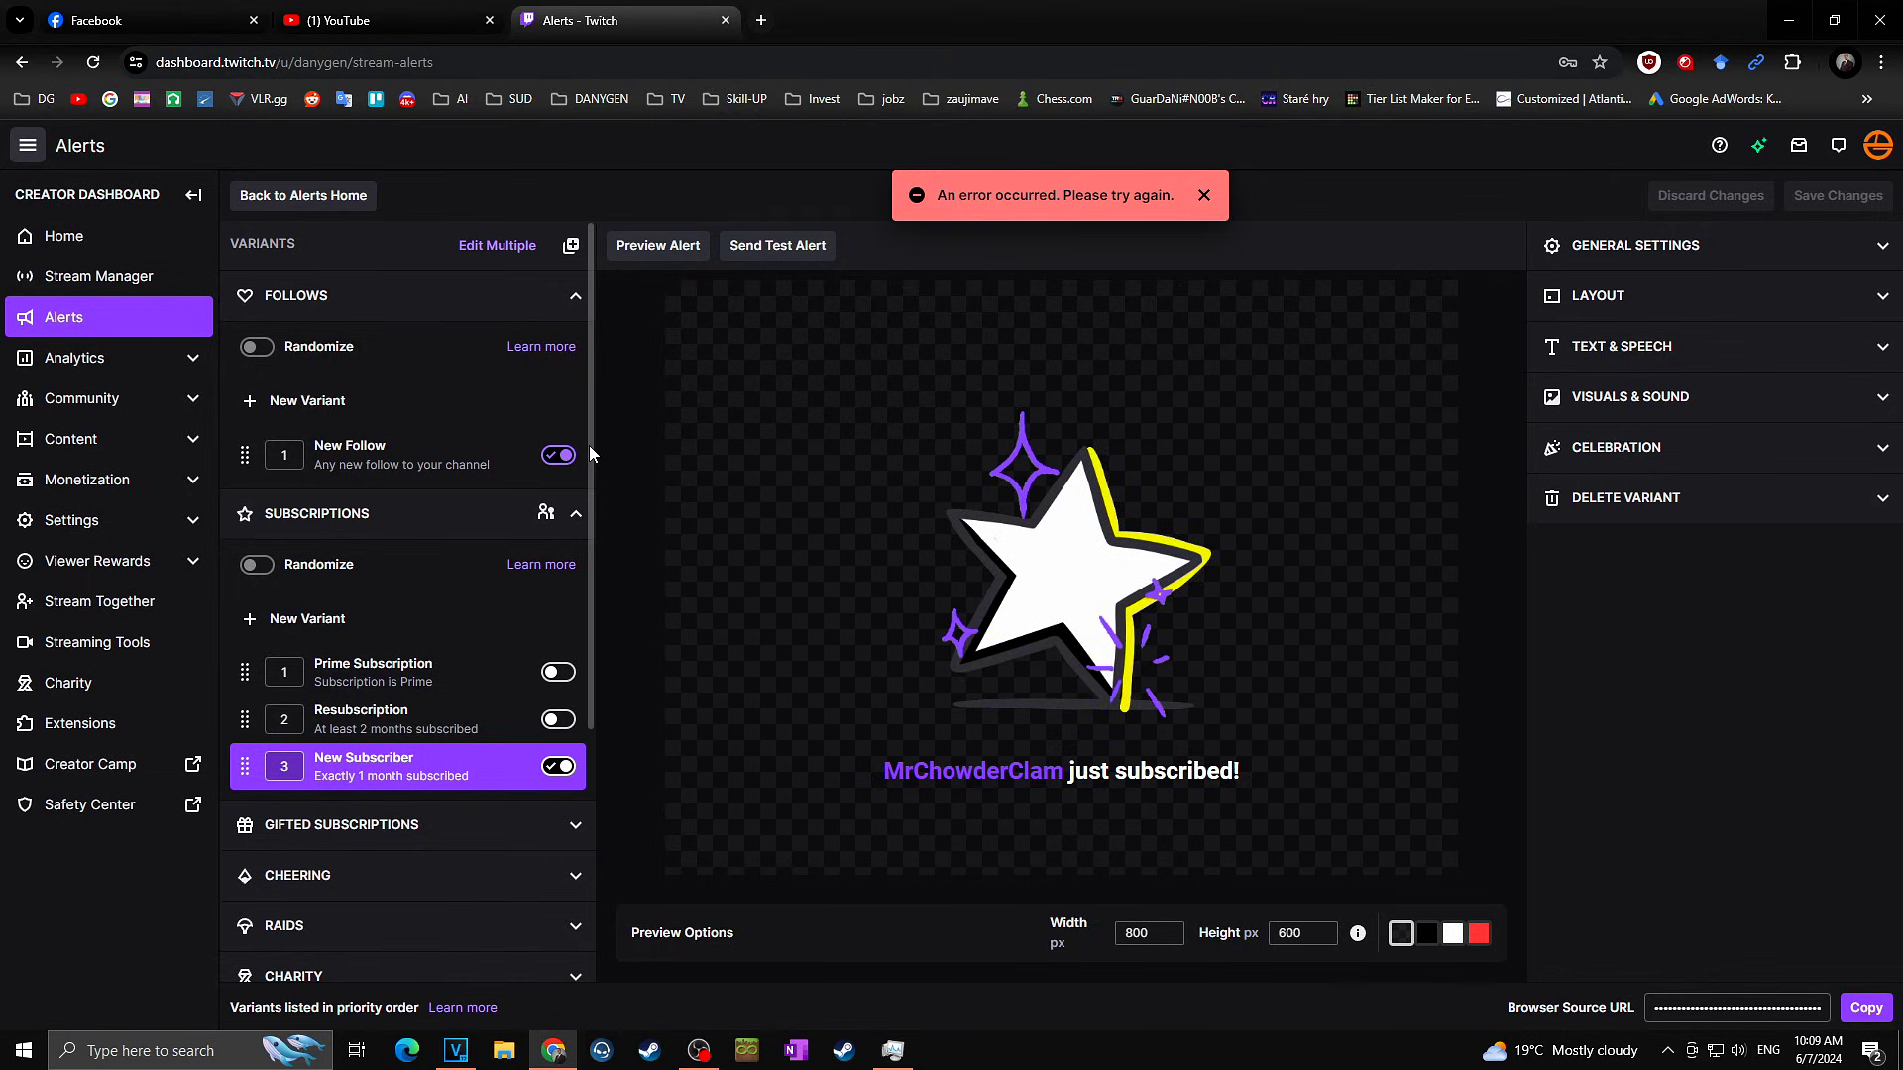
left_click(560, 456)
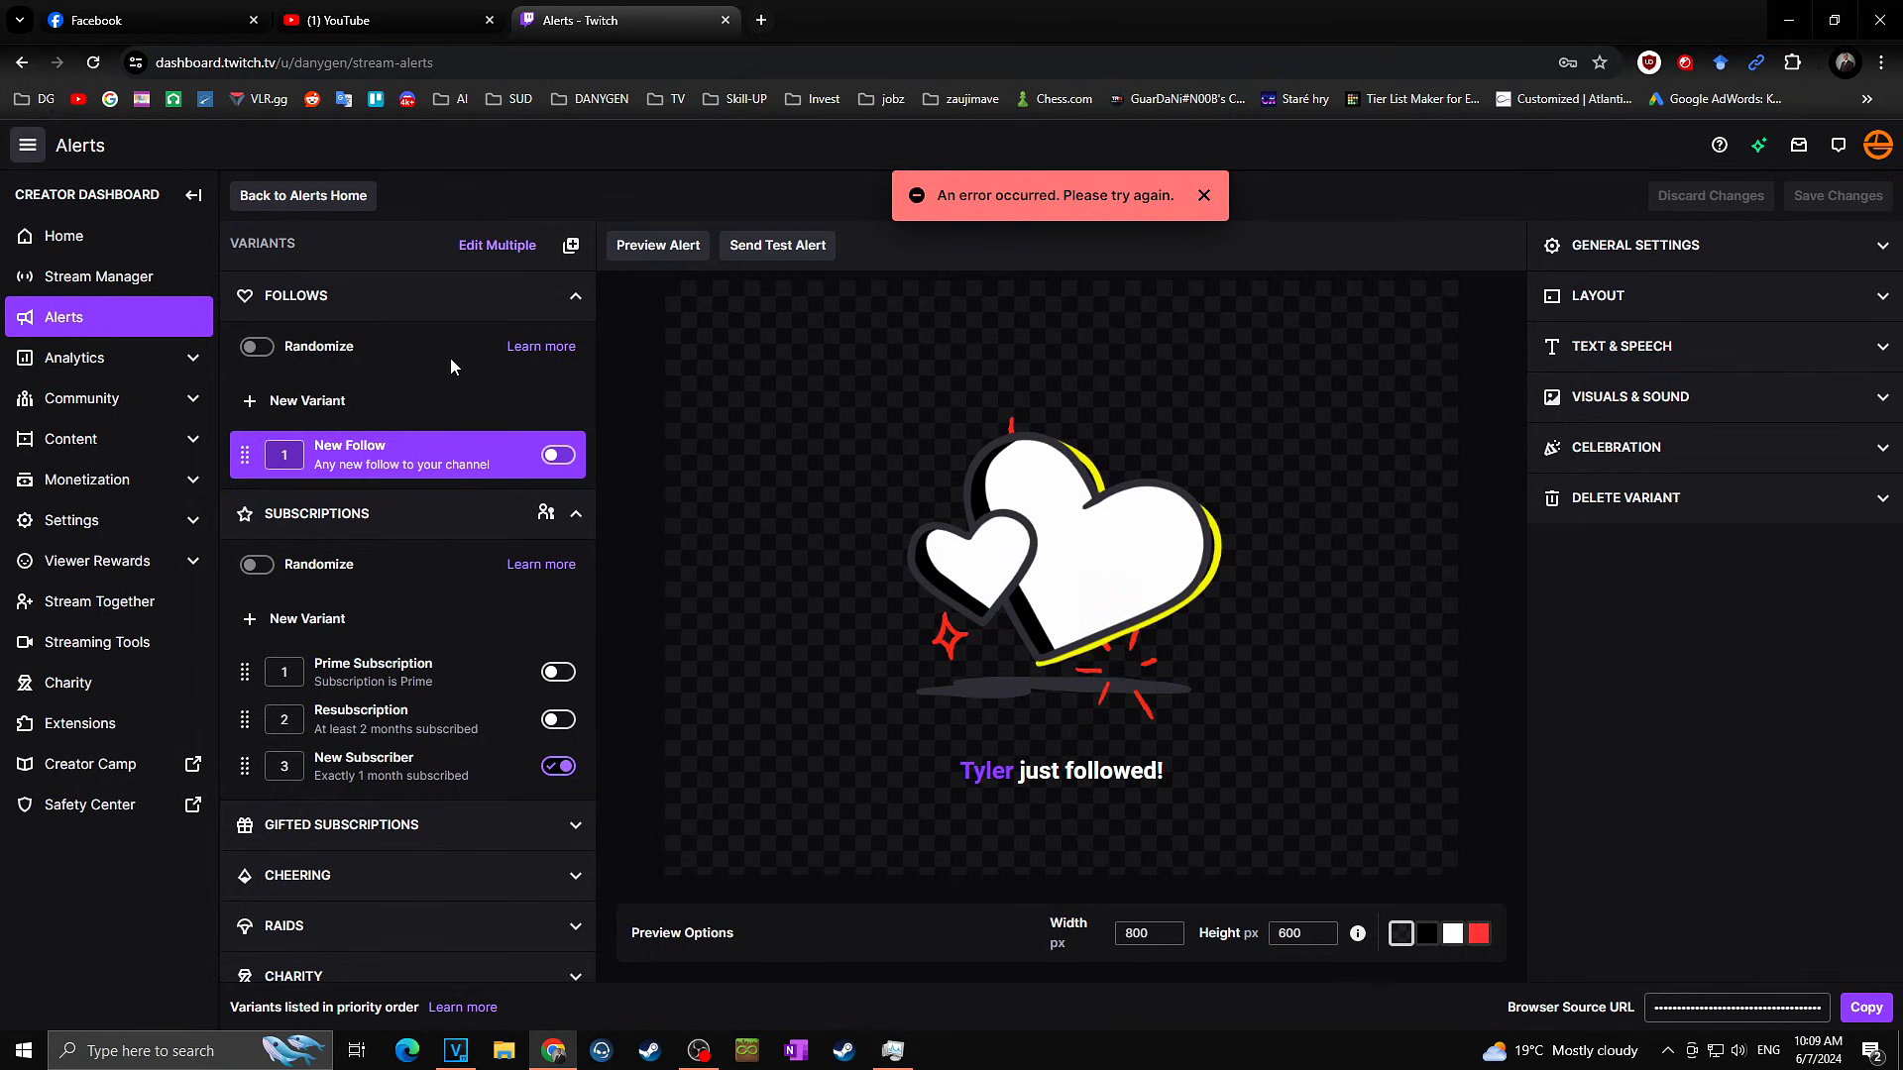
scroll(451, 426, "down", 1)
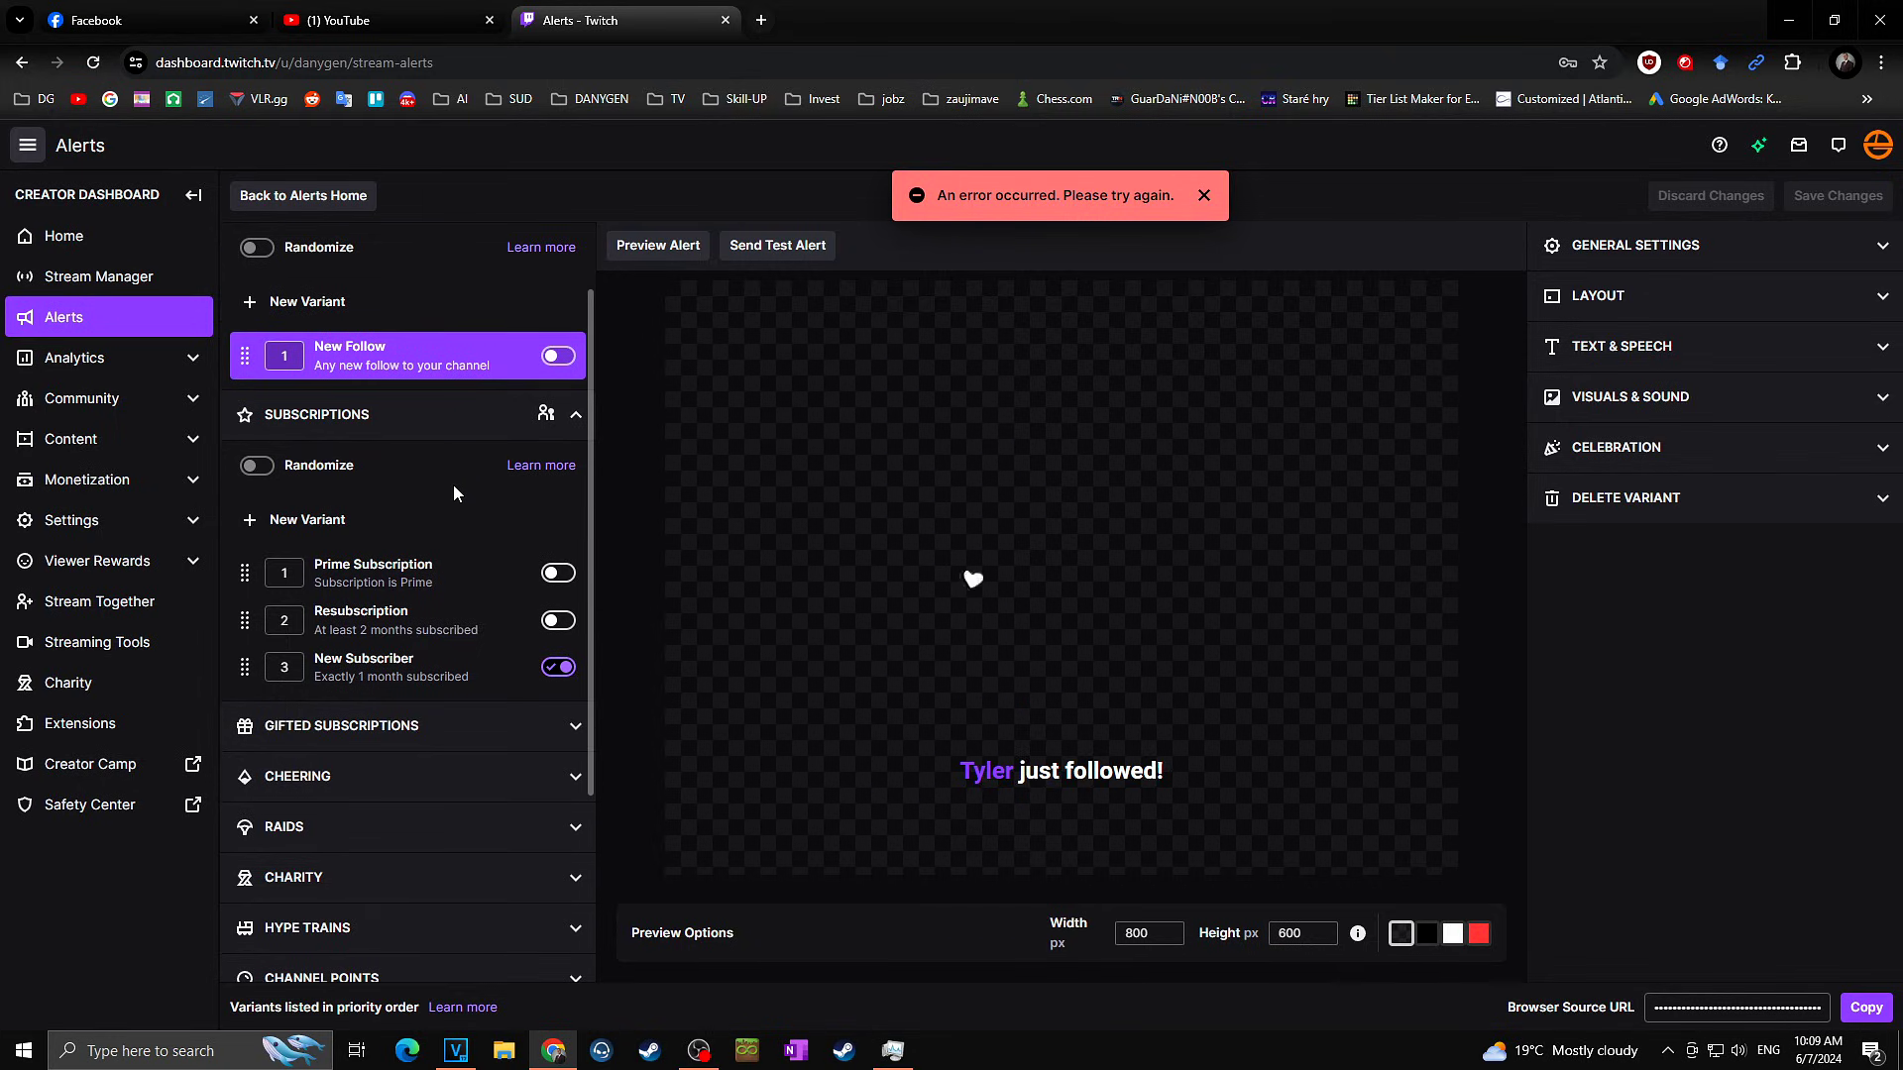